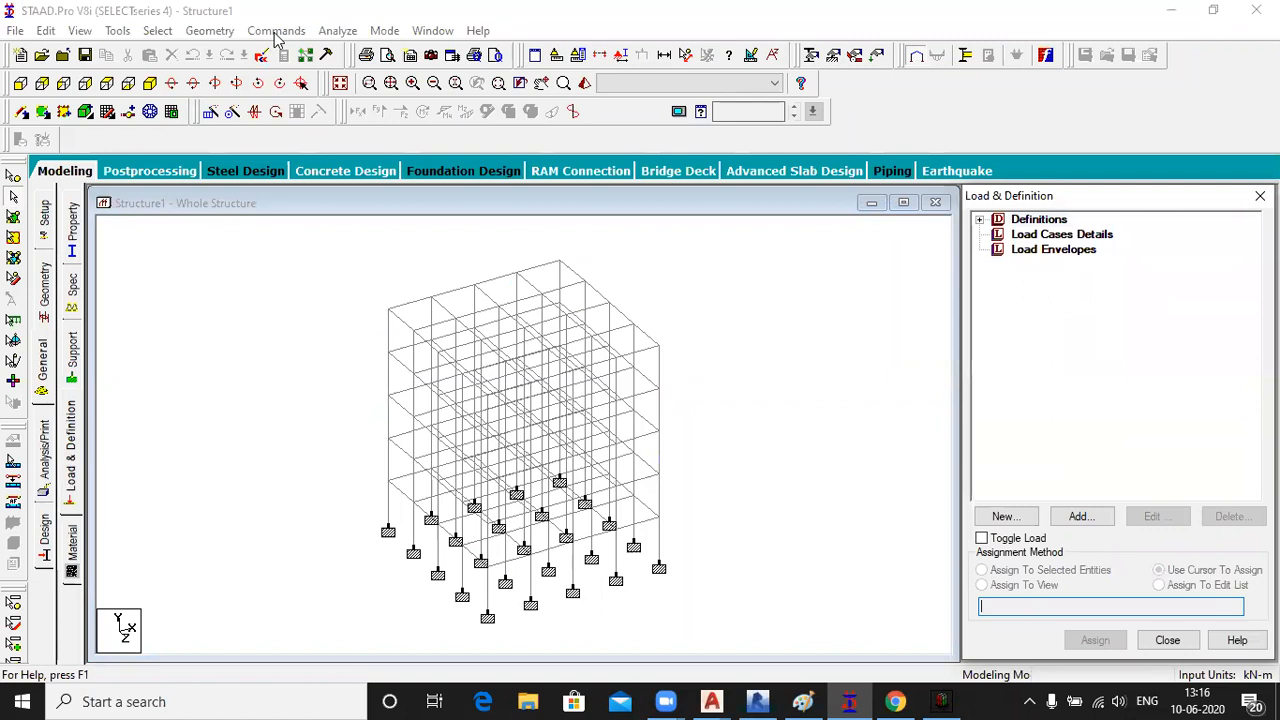
mouse_move(393, 310)
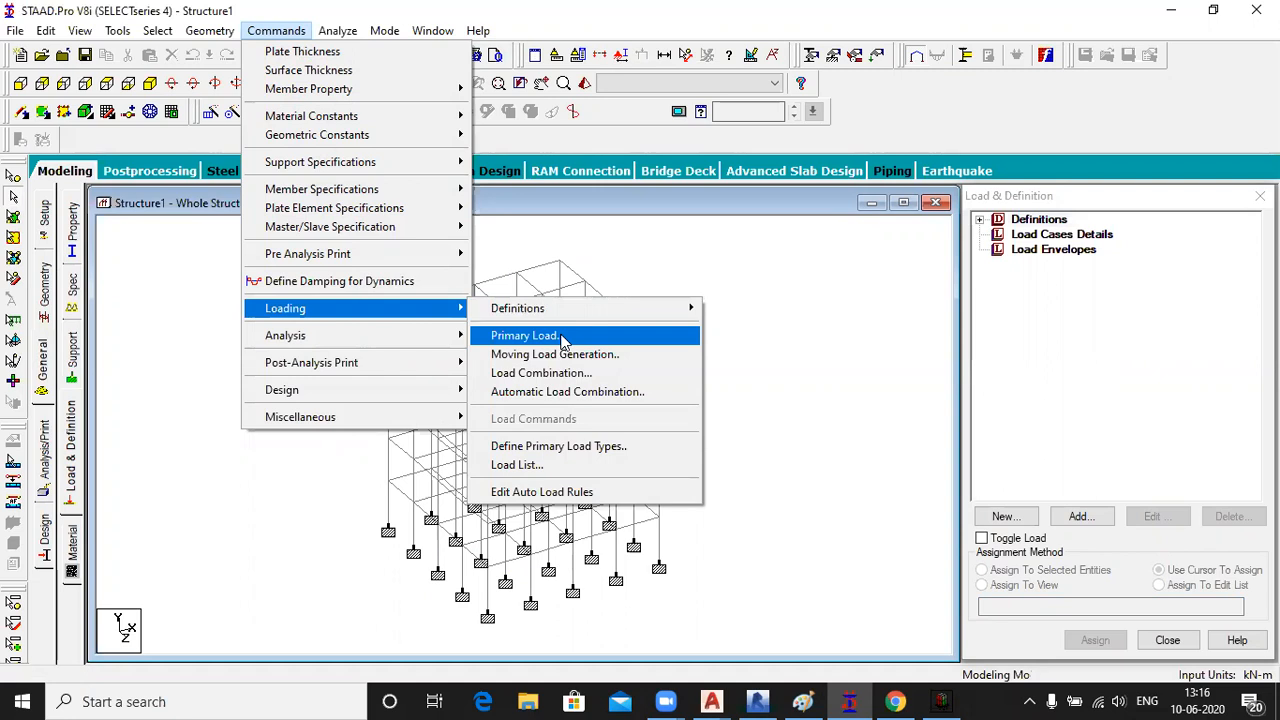
click(802, 372)
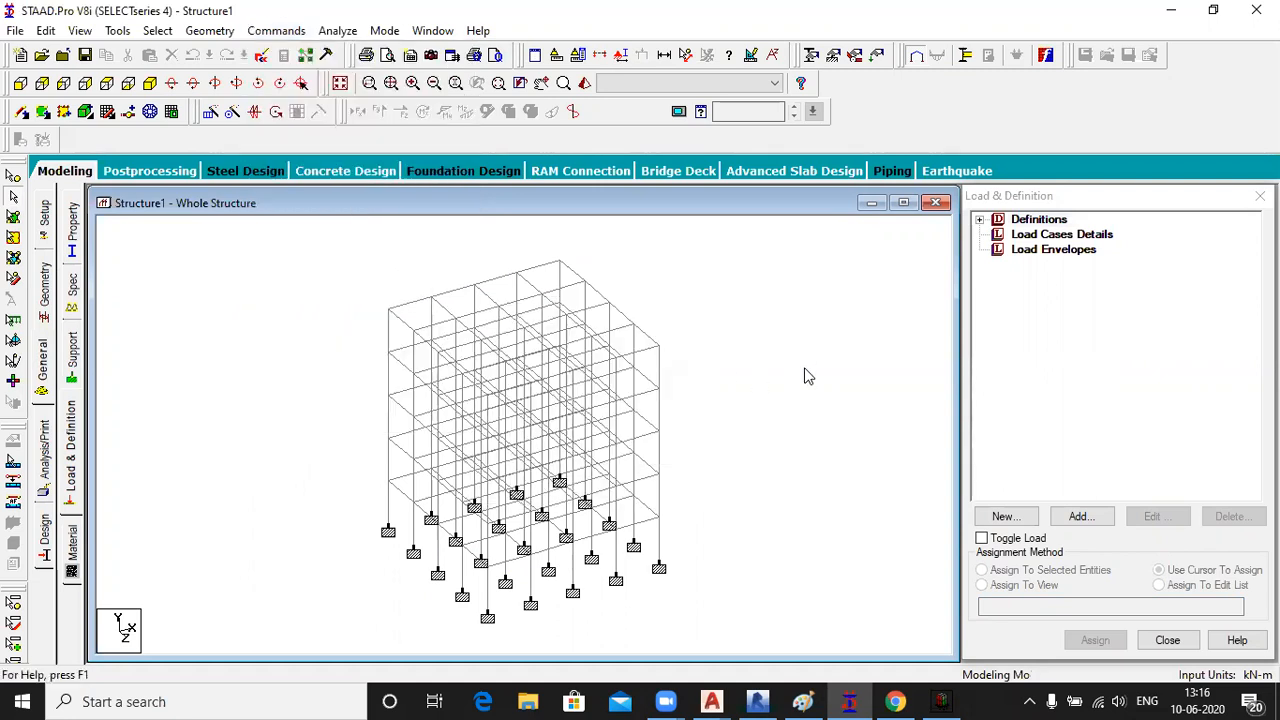
Step: Add primary load case 1 with loading type Dead and the title "Dead Load"
click(1062, 235)
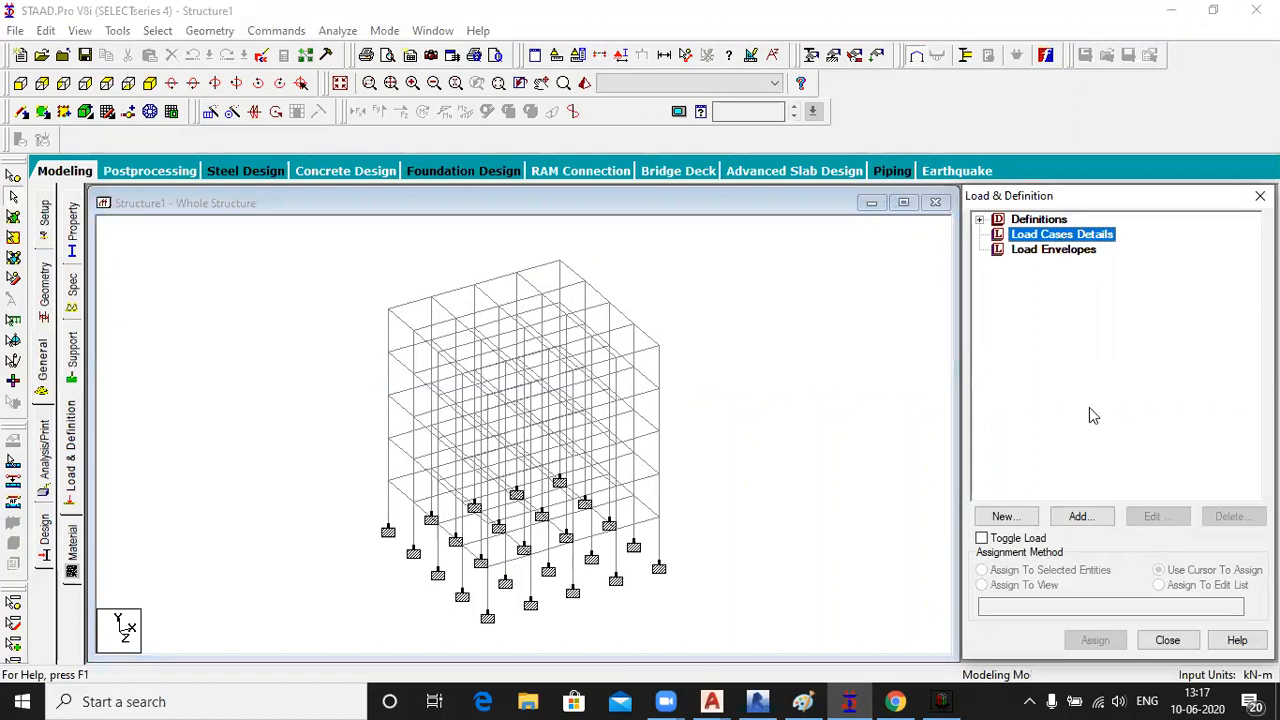
click(1082, 517)
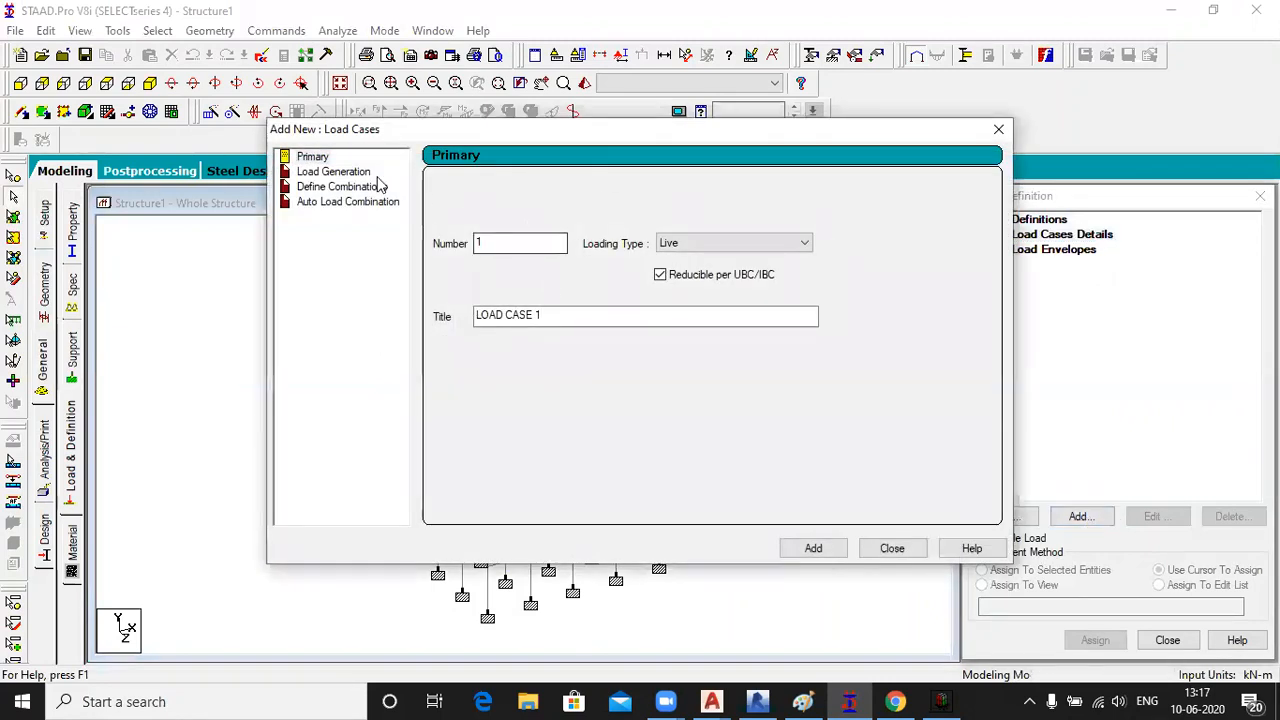
click(313, 157)
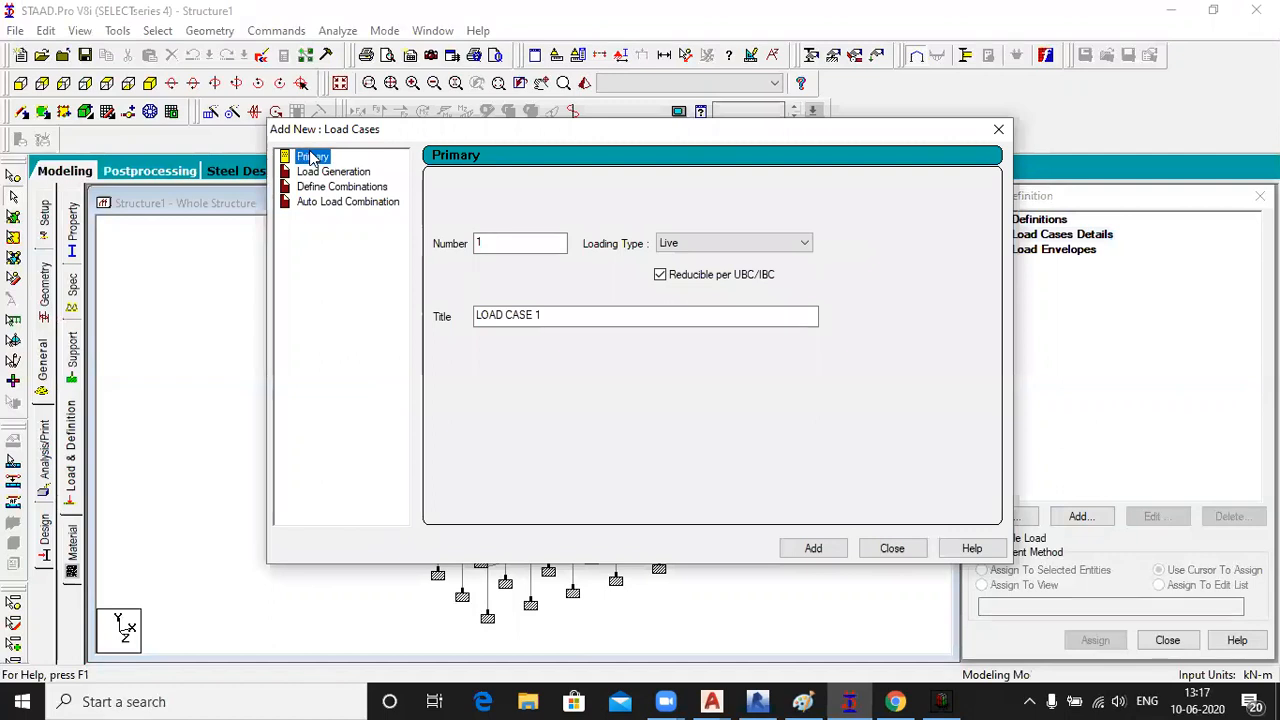
click(682, 245)
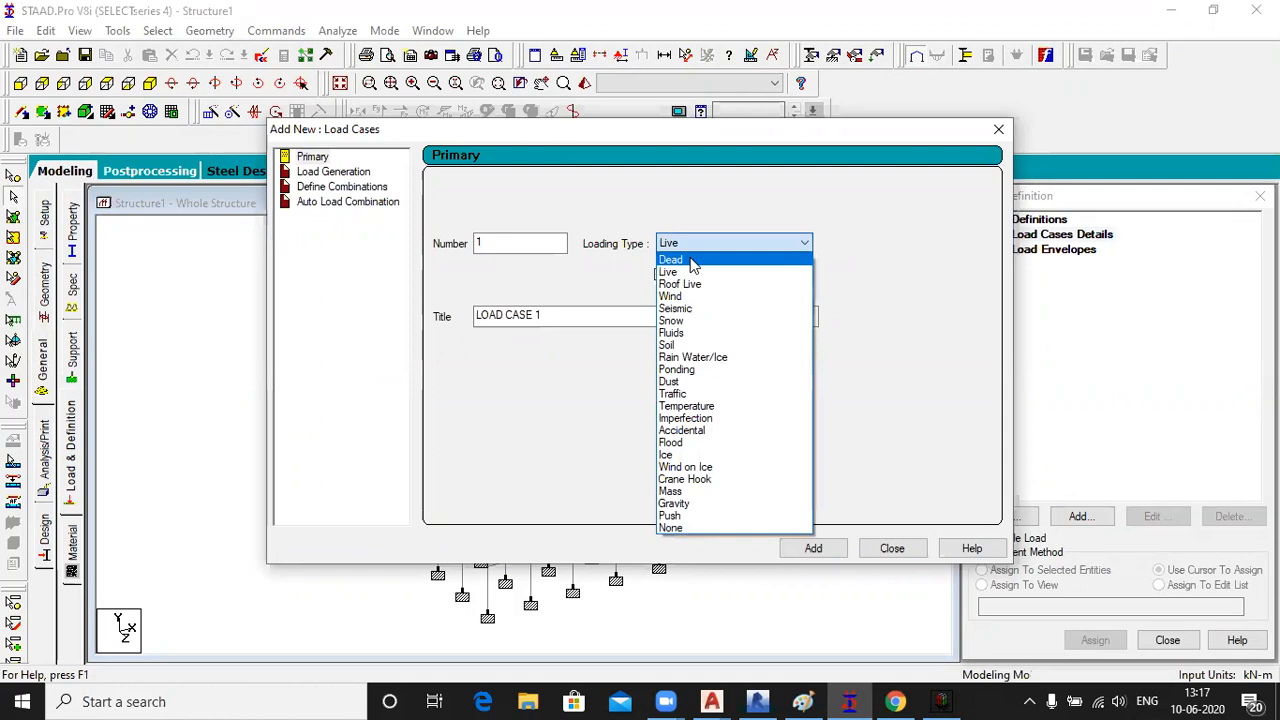
click(689, 261)
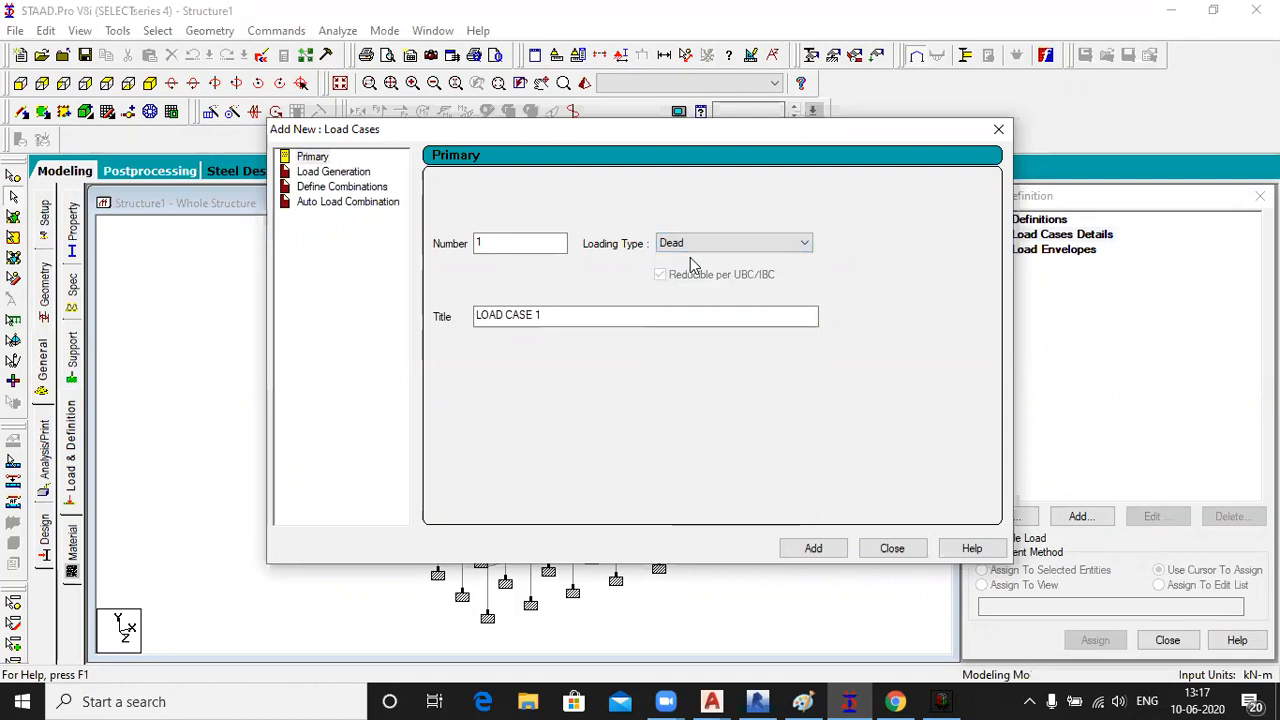
drag(543, 315, 447, 309)
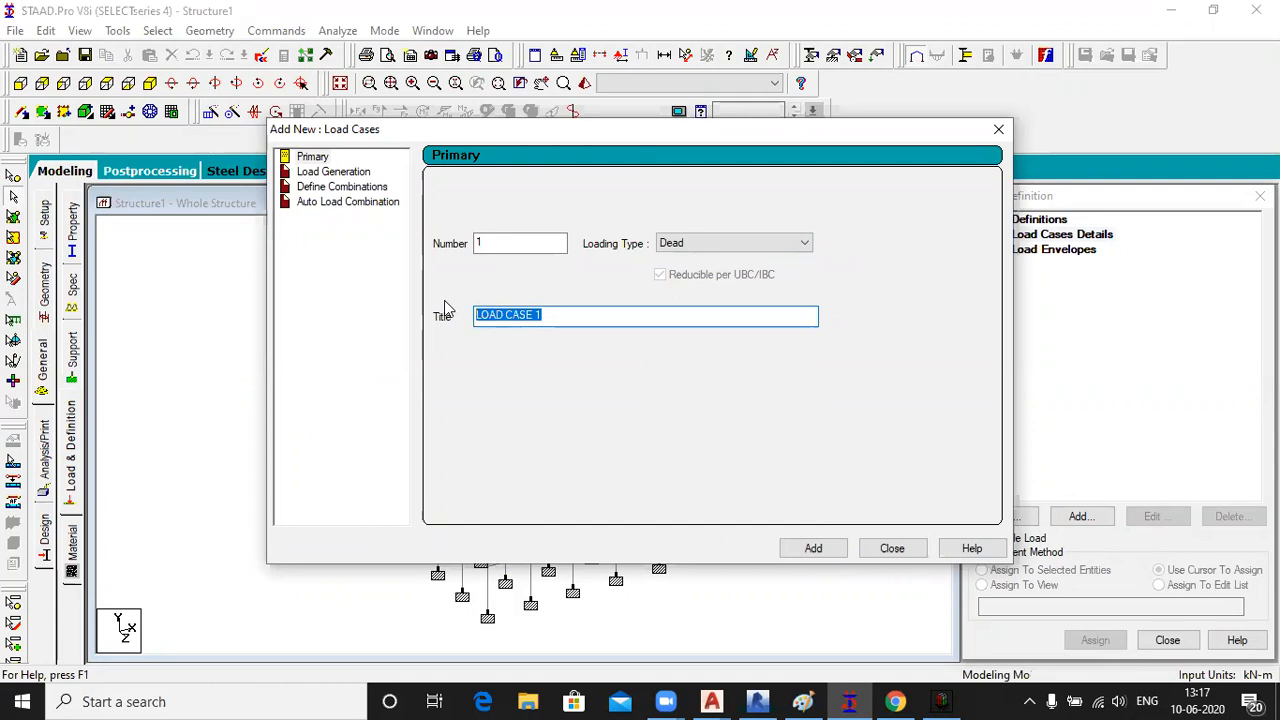
text(DEad)
key(BackSpace)
key(BackSpace)
key(BackSpace)
text(ead)
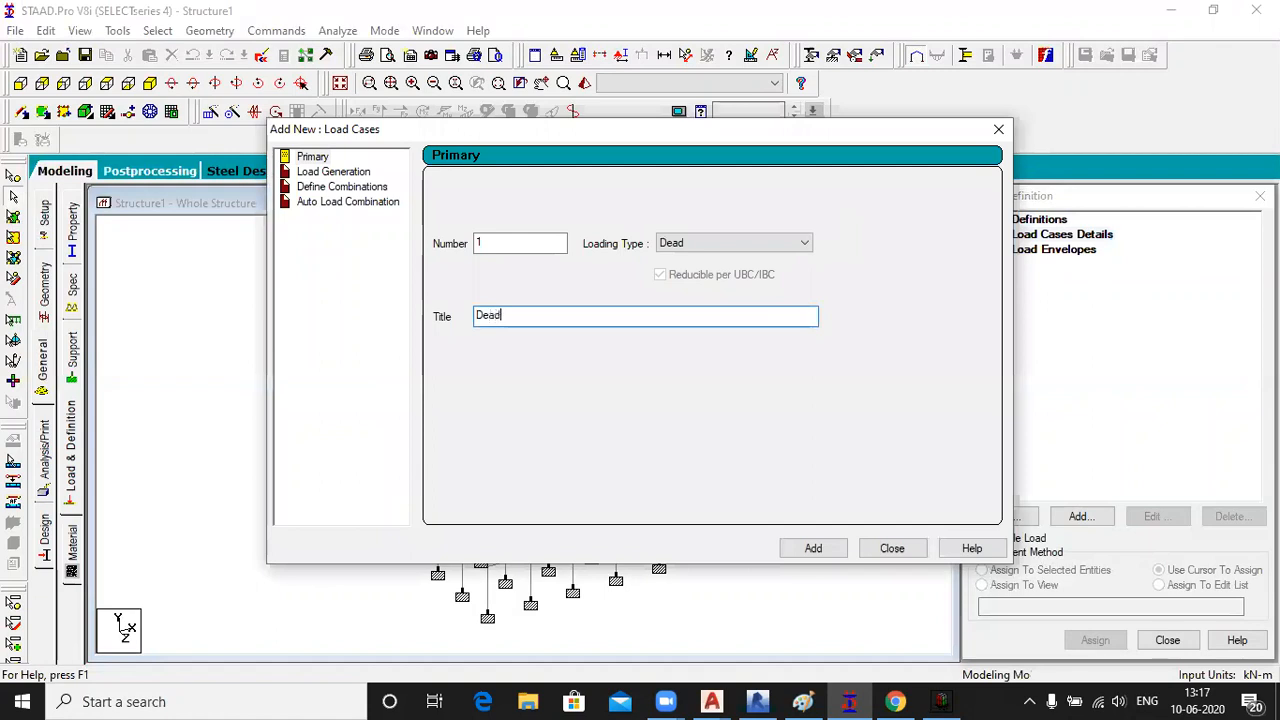
text( Load)
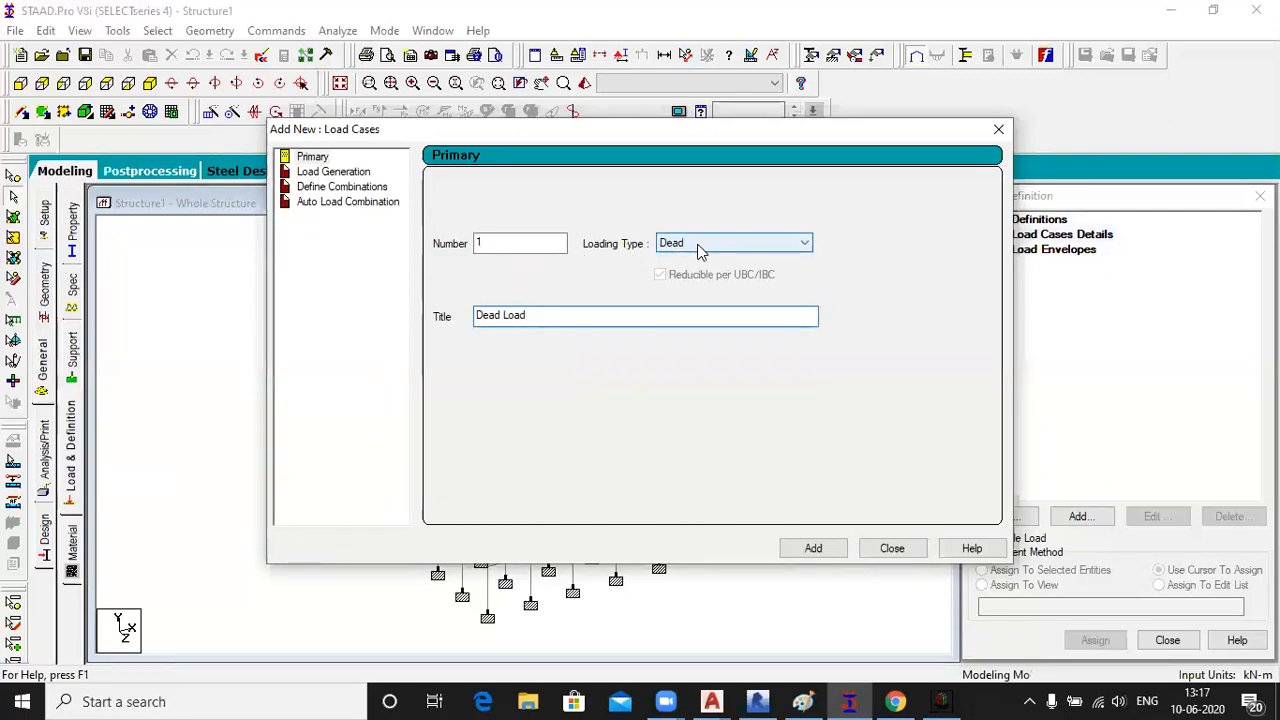
click(813, 549)
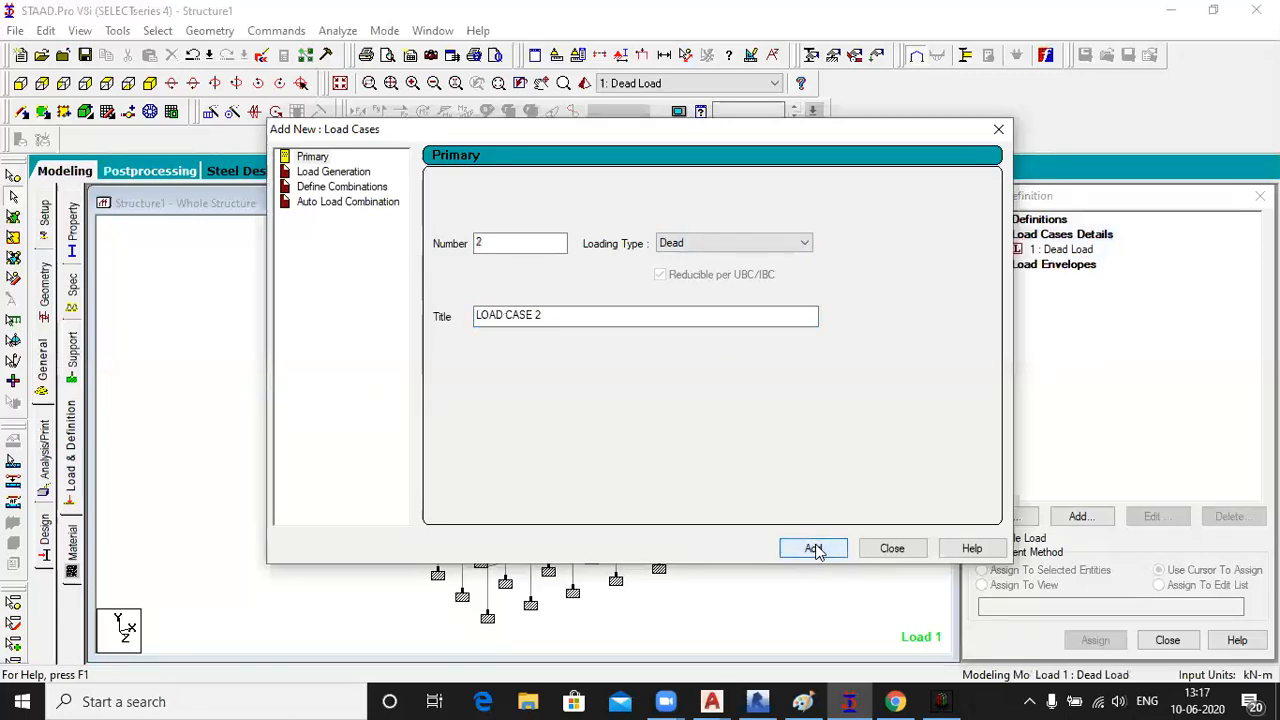
Step: Add primary load case 2 with loading type Live and the title "Live Load", and finish adding load cases
click(731, 245)
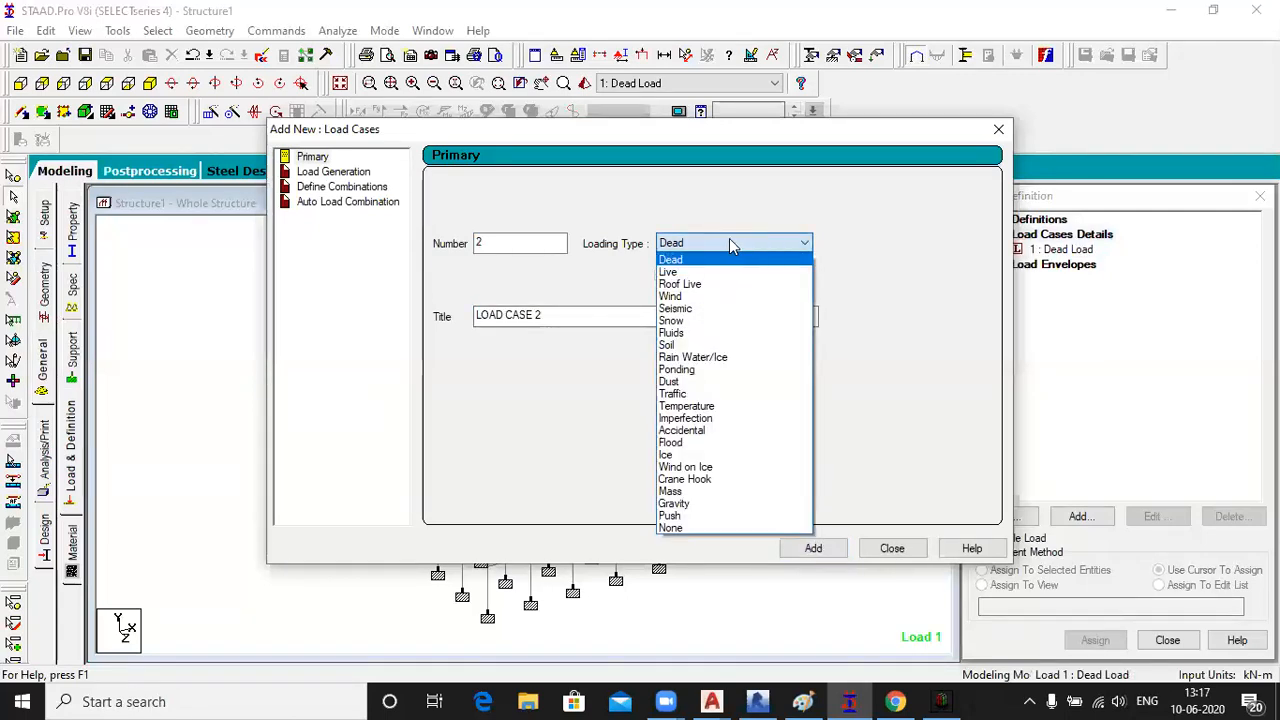
click(685, 272)
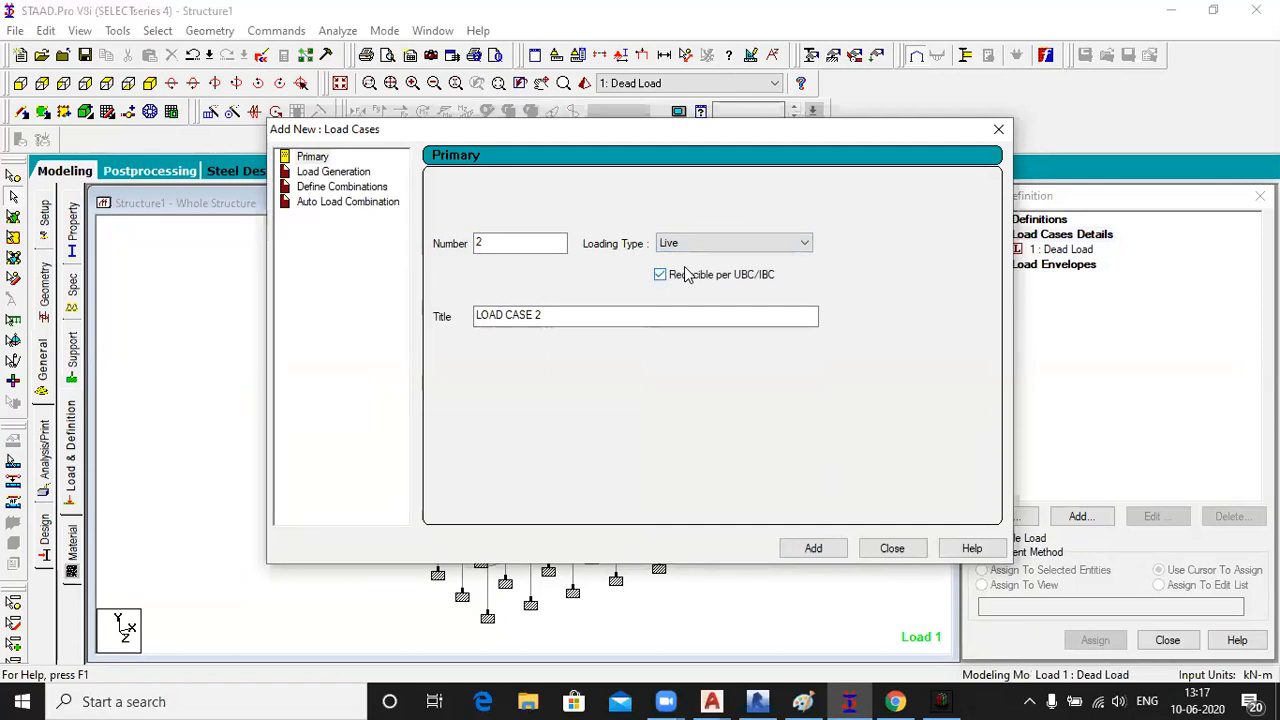
click(568, 314)
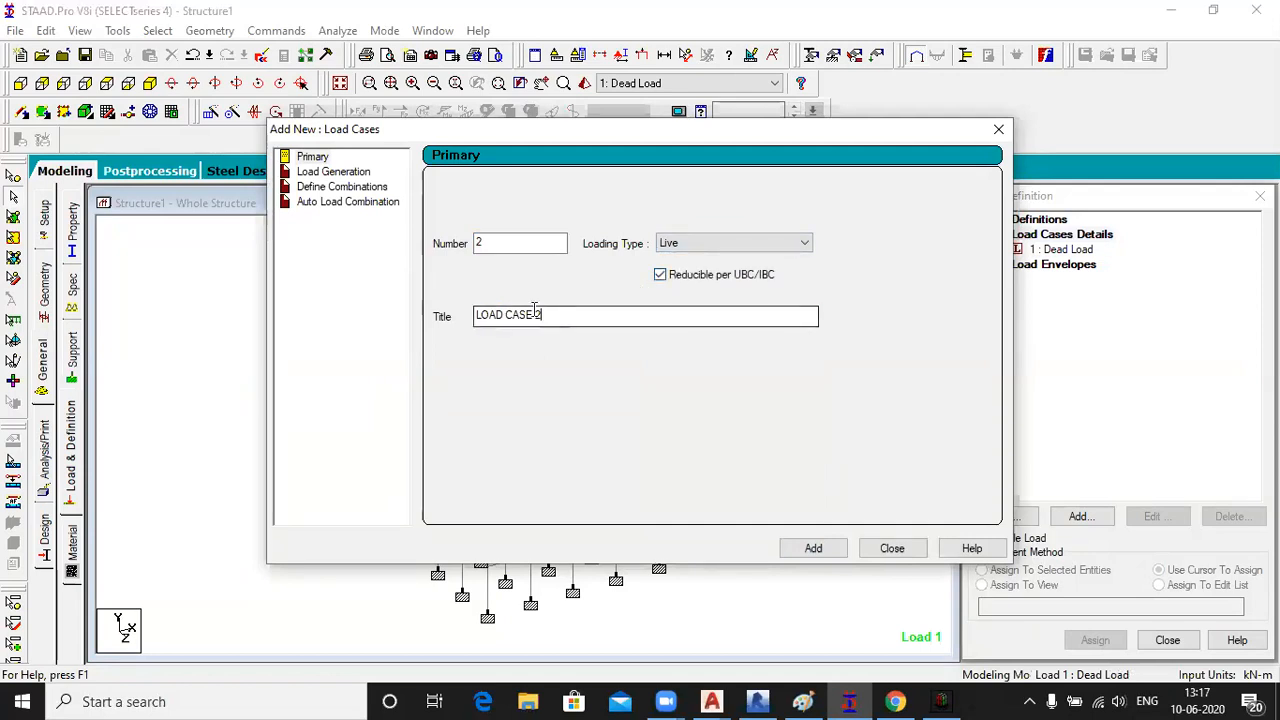
drag(535, 314, 463, 314)
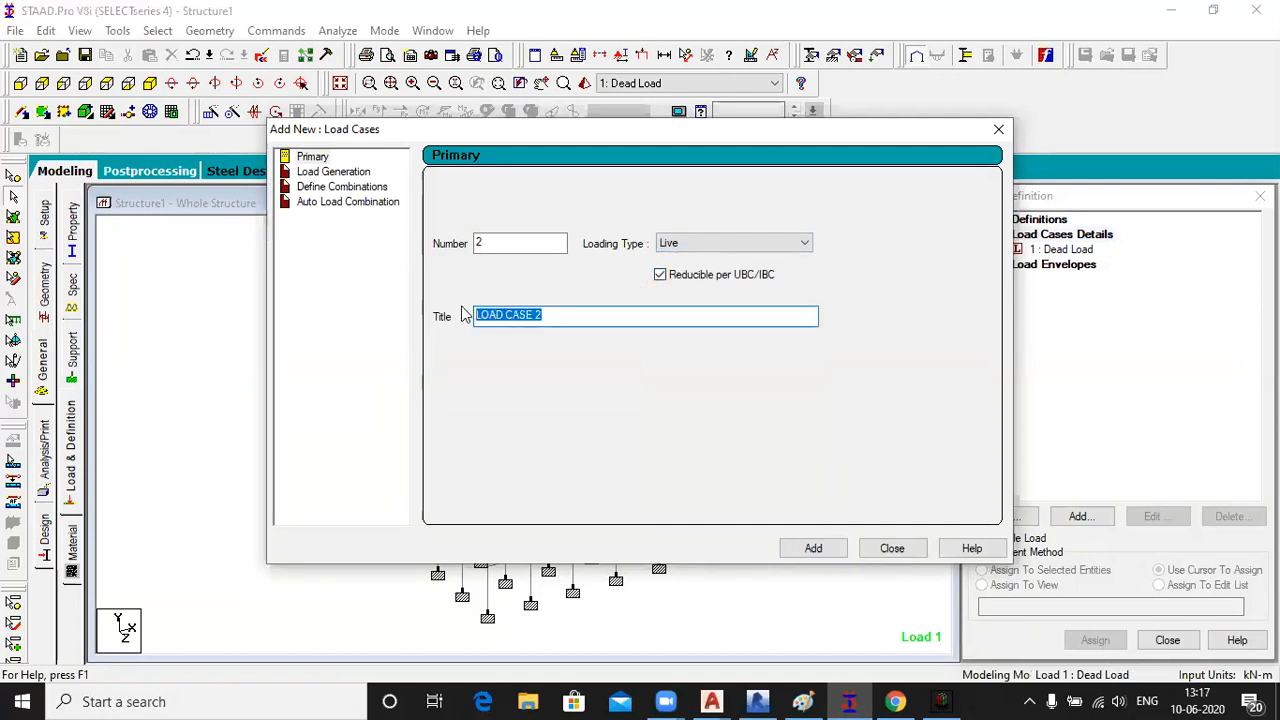
text(Liv)
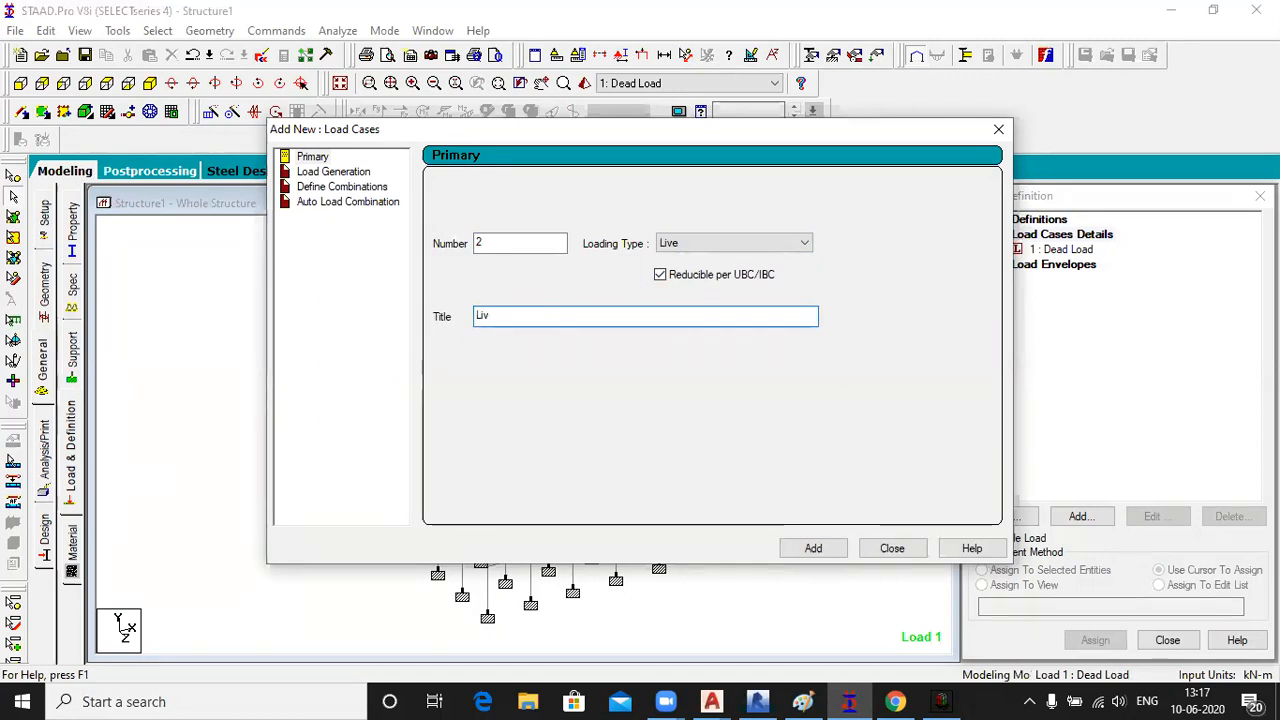
text(e Load)
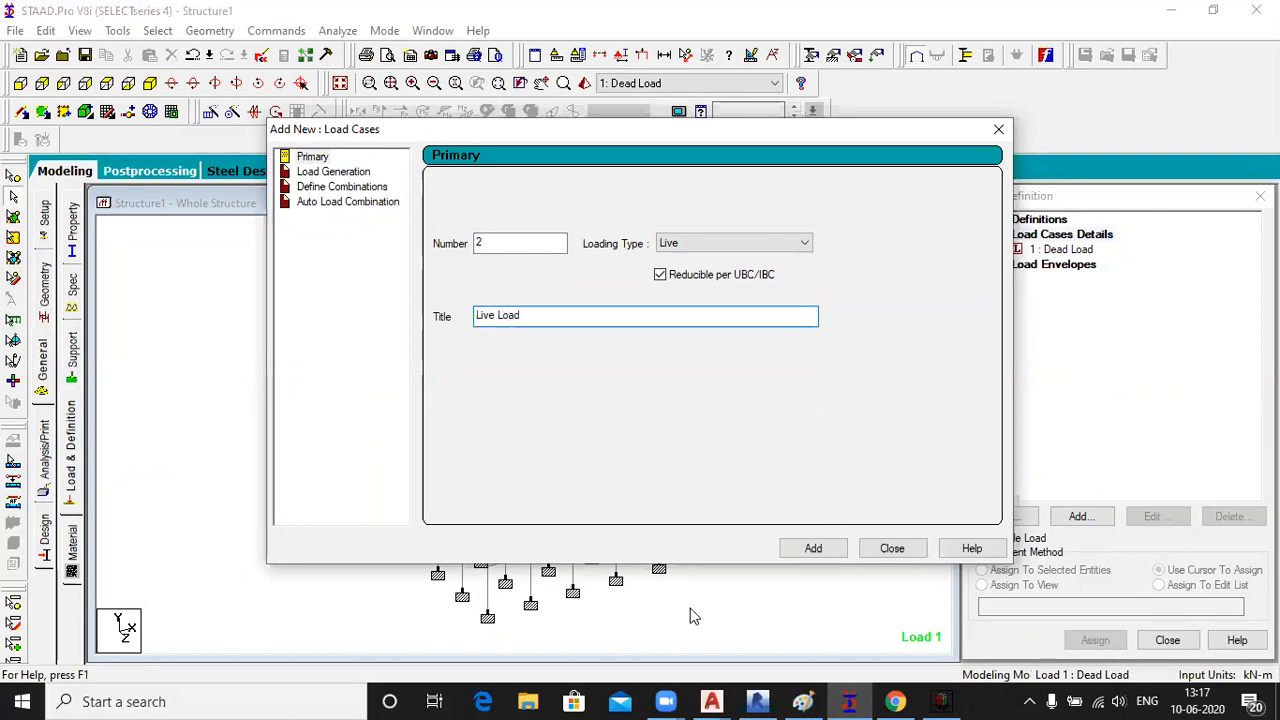
click(814, 550)
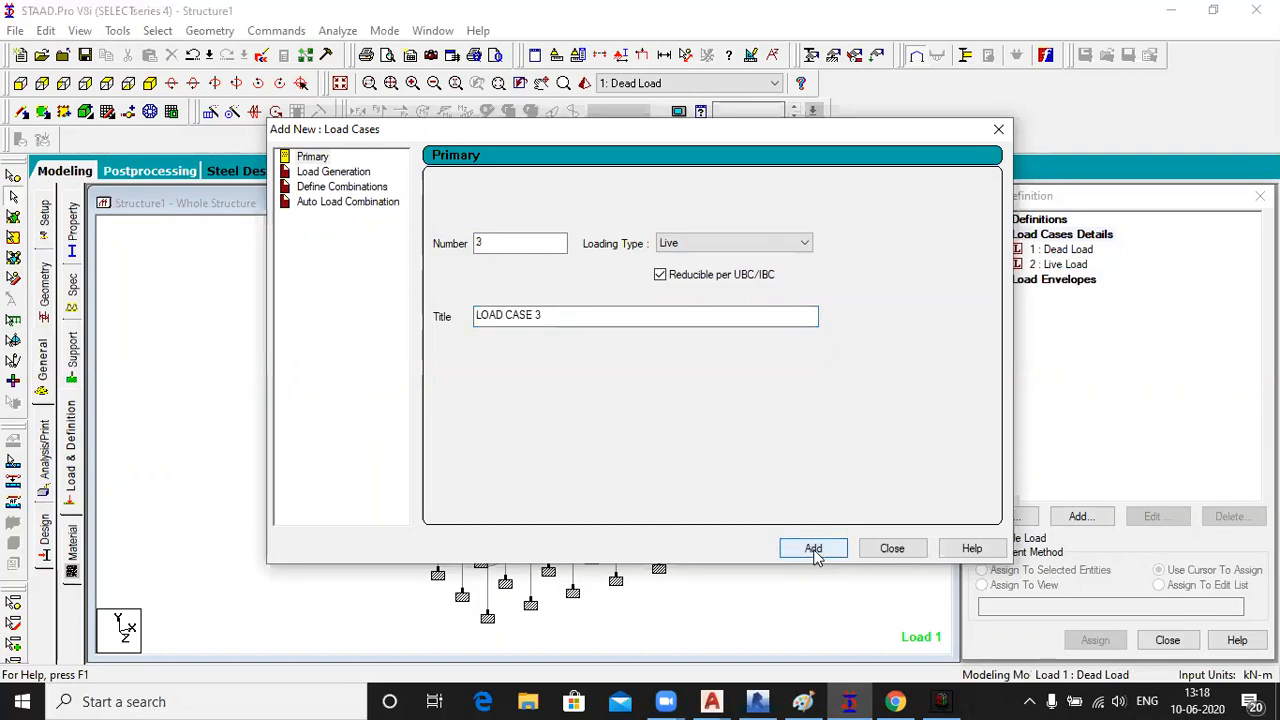
click(890, 550)
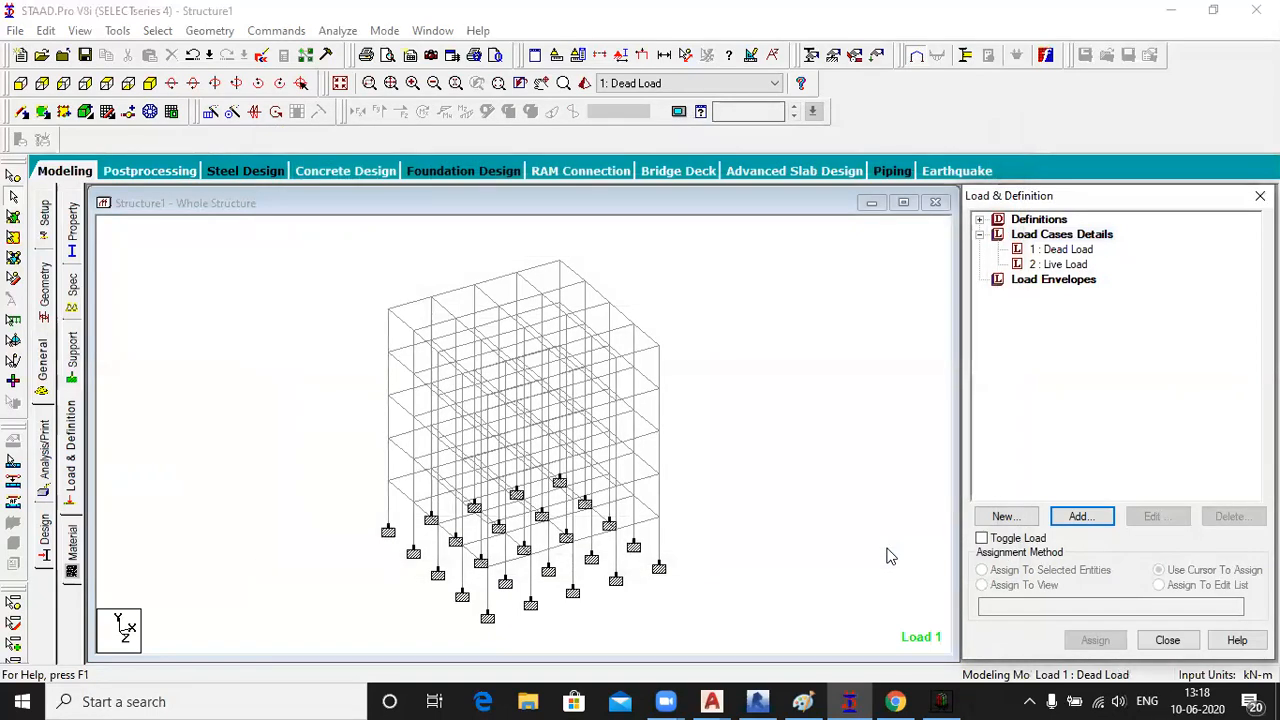
Step: Add a selfweight load in the Y direction with factor -1 to the Dead Load case
click(1065, 251)
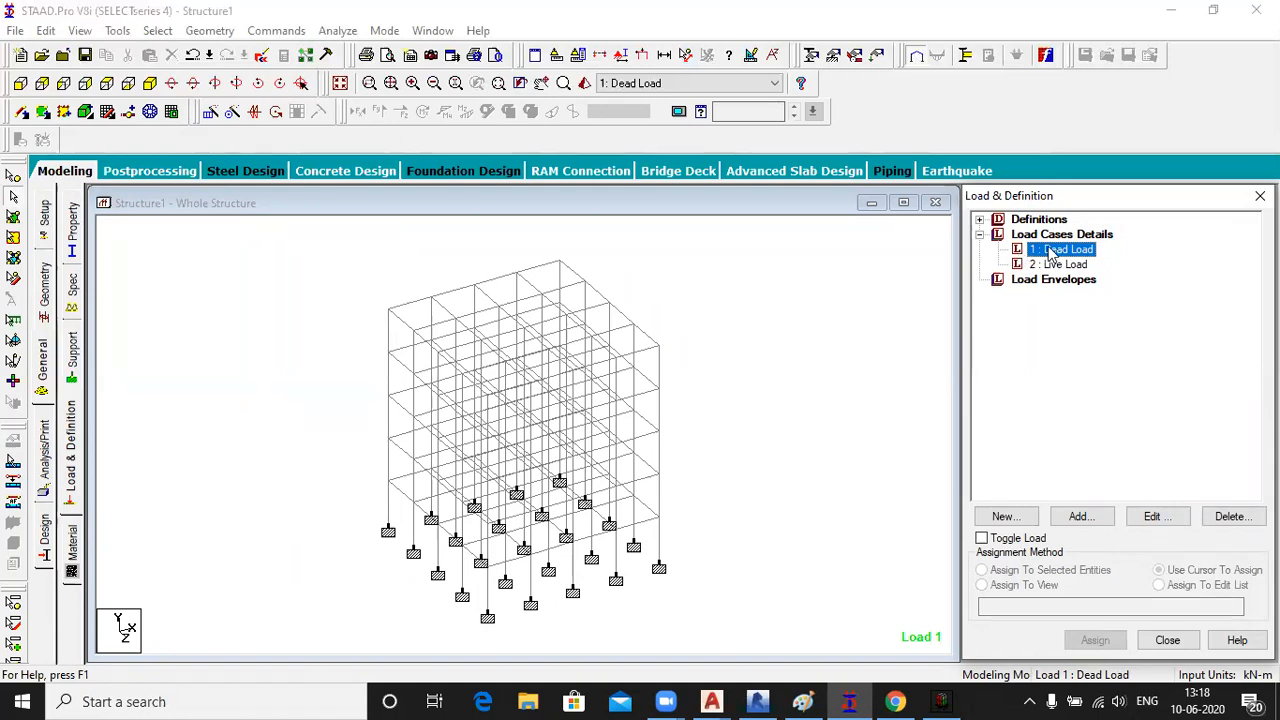
click(1087, 522)
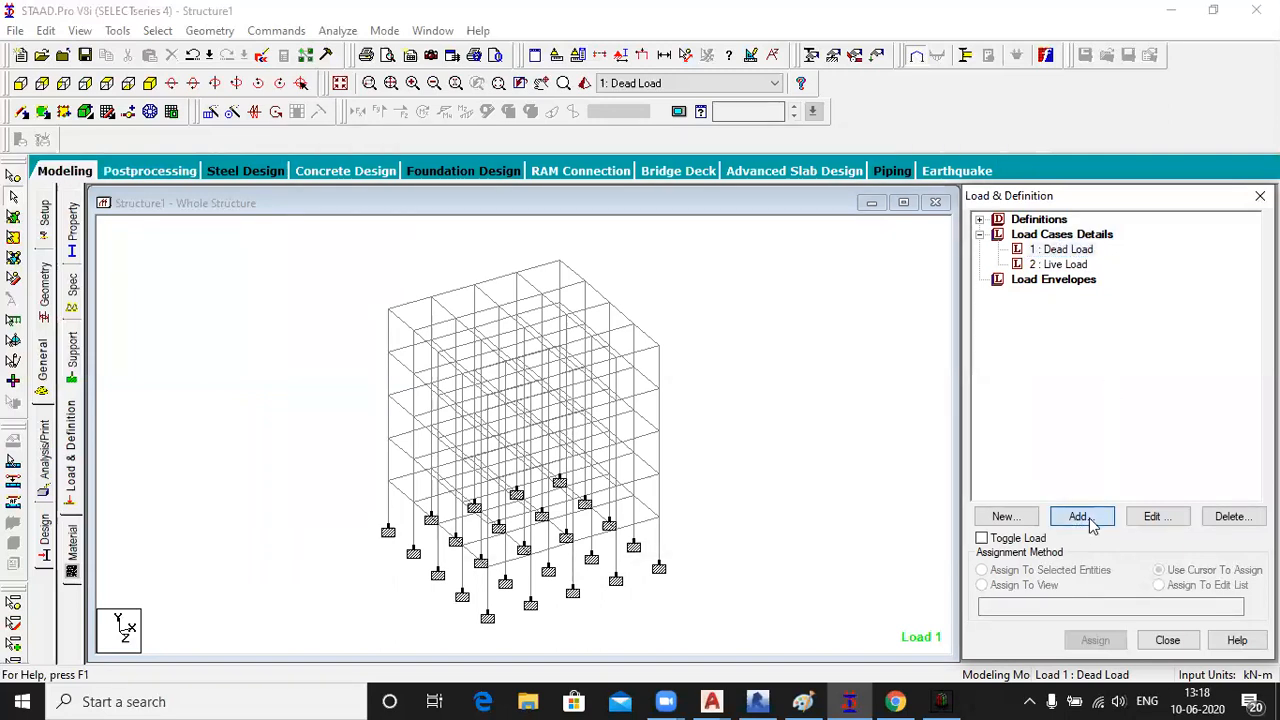
click(1085, 517)
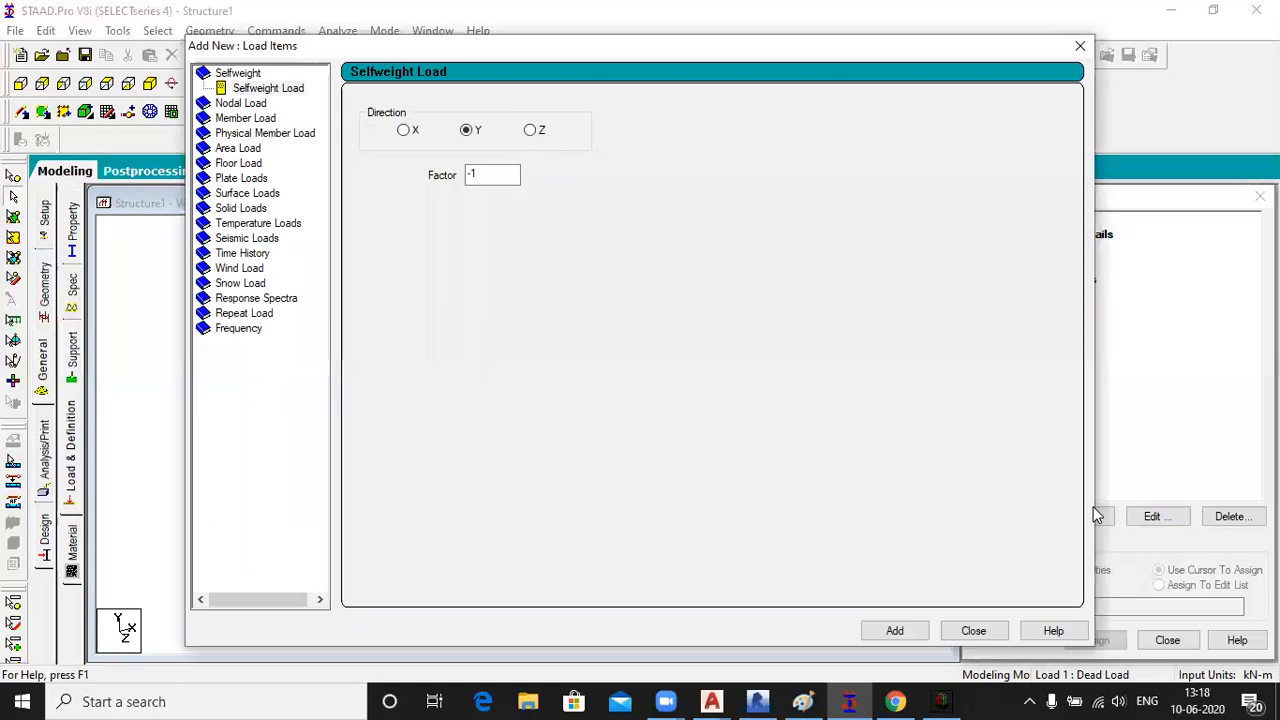
drag(490, 62, 587, 120)
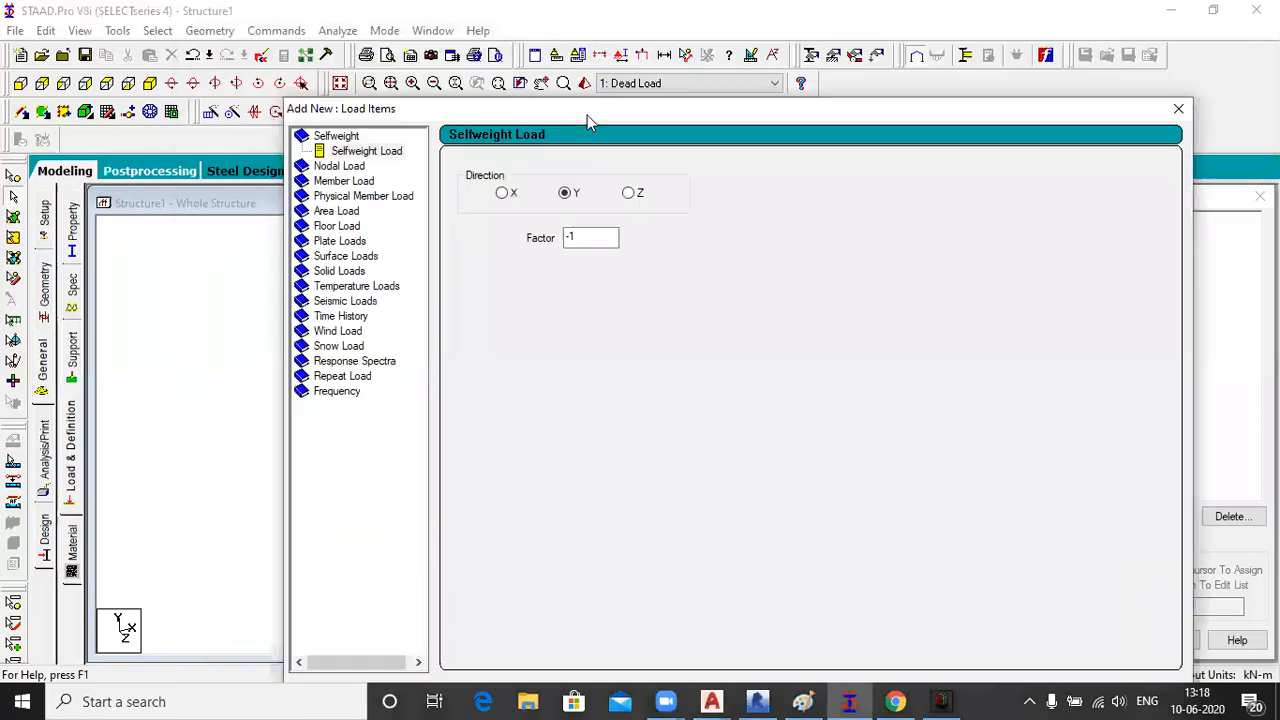
click(360, 152)
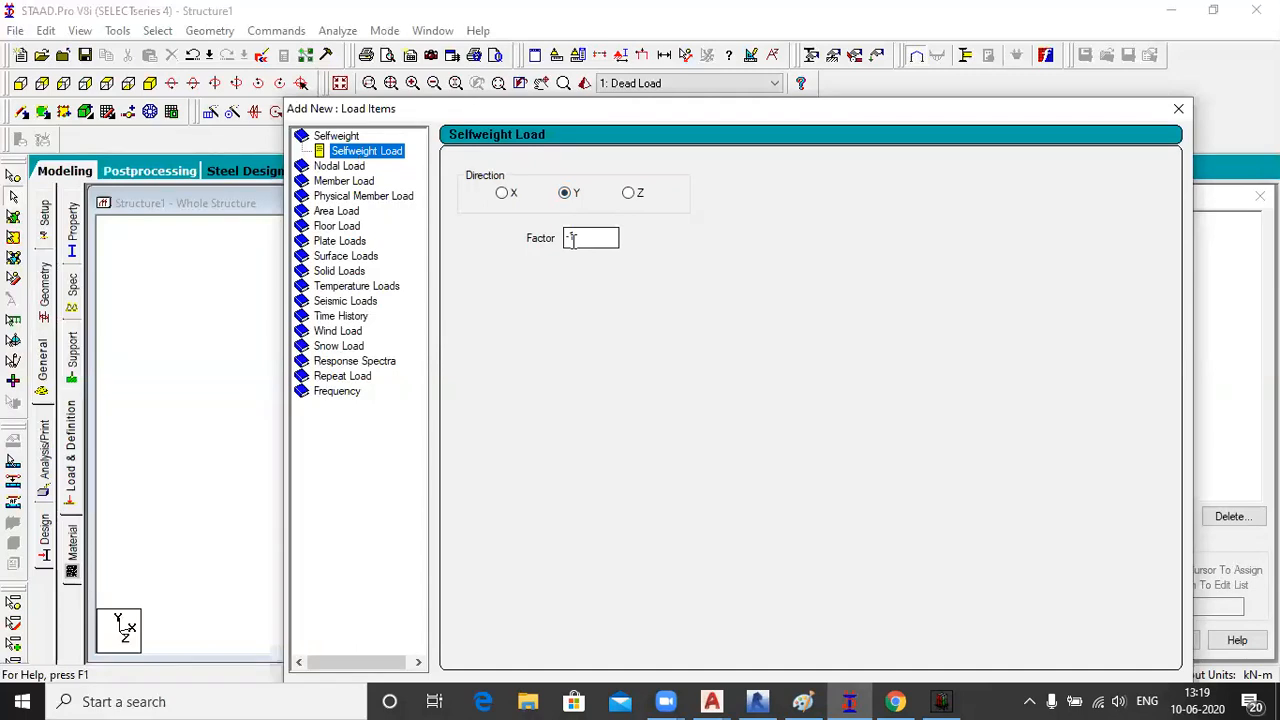
click(590, 238)
drag(590, 238, 563, 239)
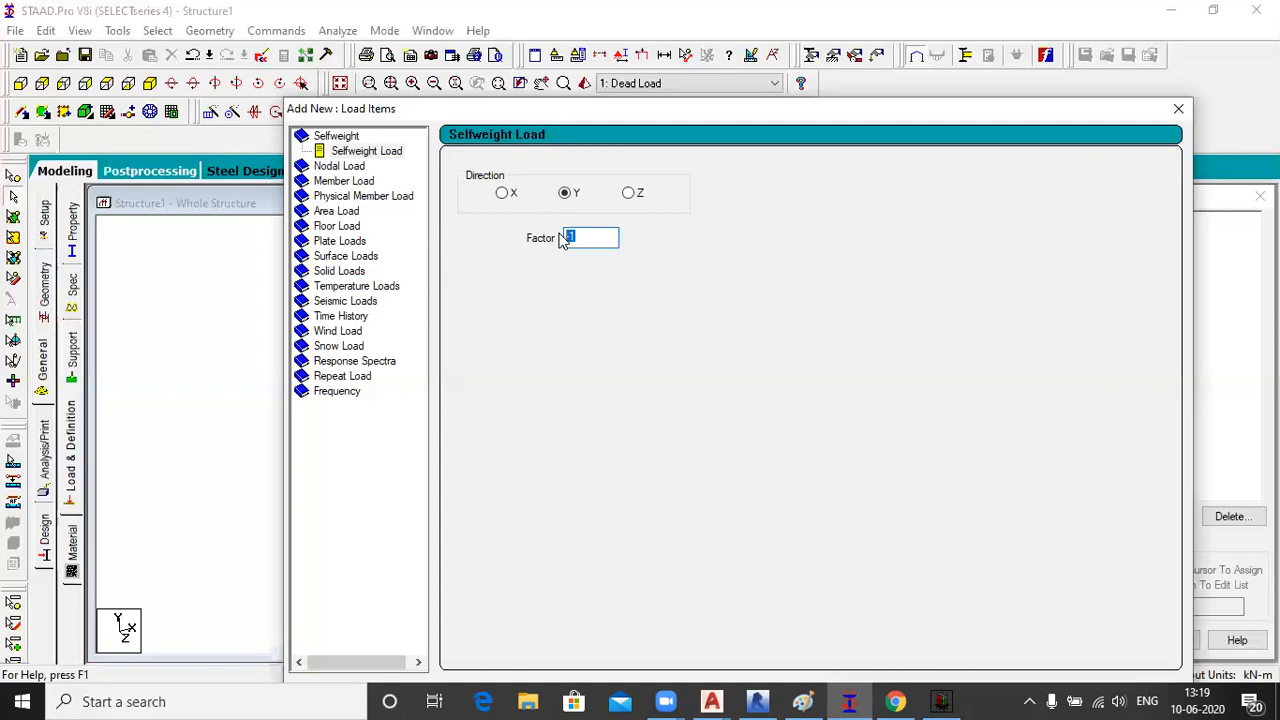
click(575, 238)
drag(649, 112, 630, 57)
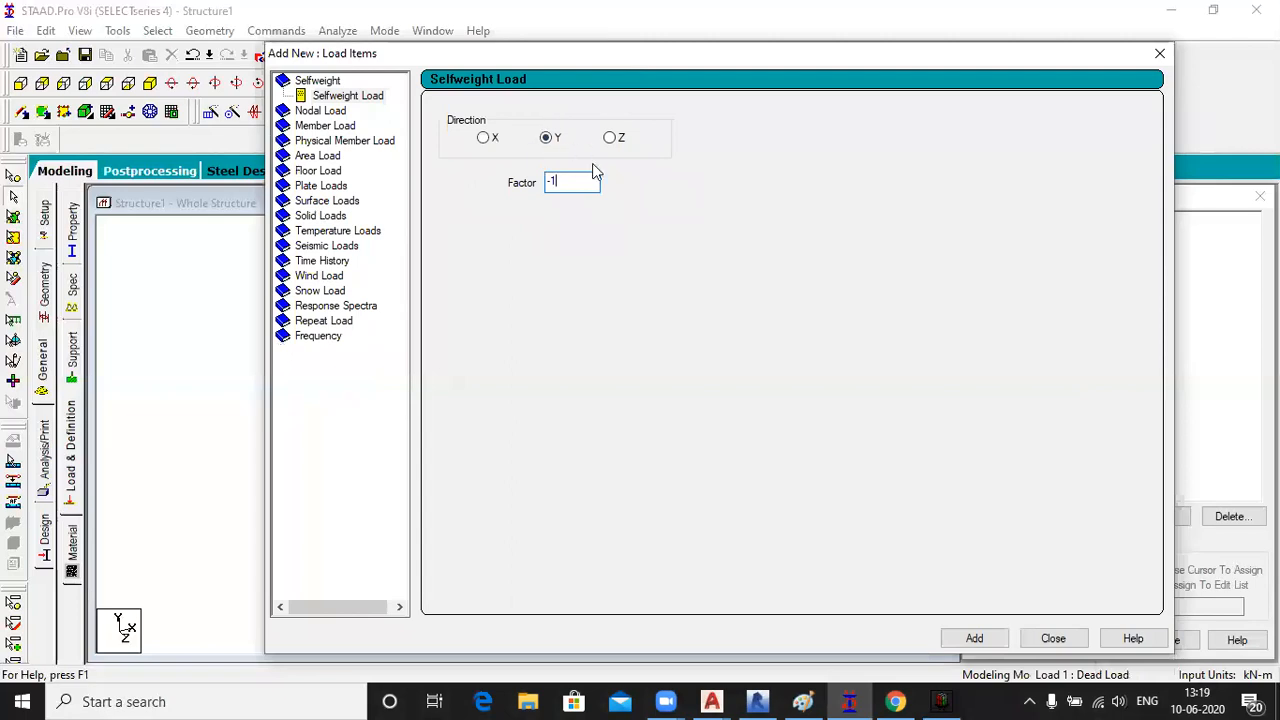
click(975, 639)
drag(901, 62, 682, 61)
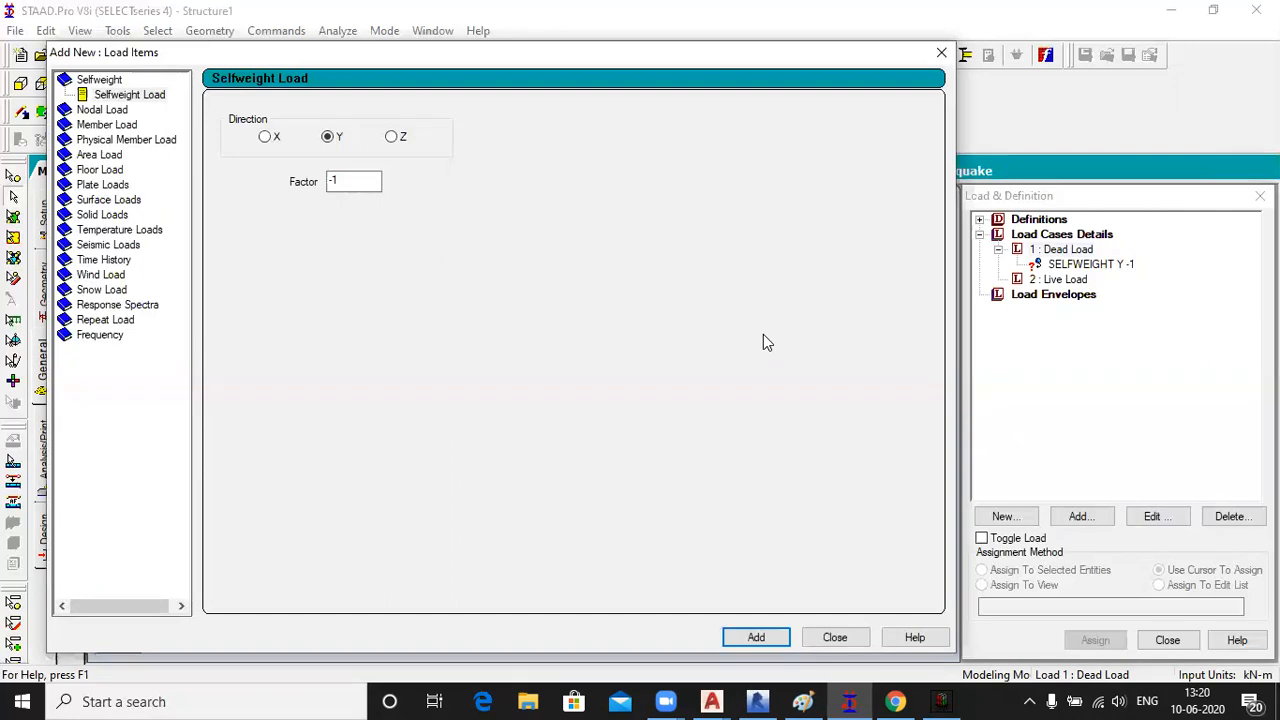
Step: Examine the Concentrated Force and Linear Varying member load options and return to the Uniform Force settings
click(105, 125)
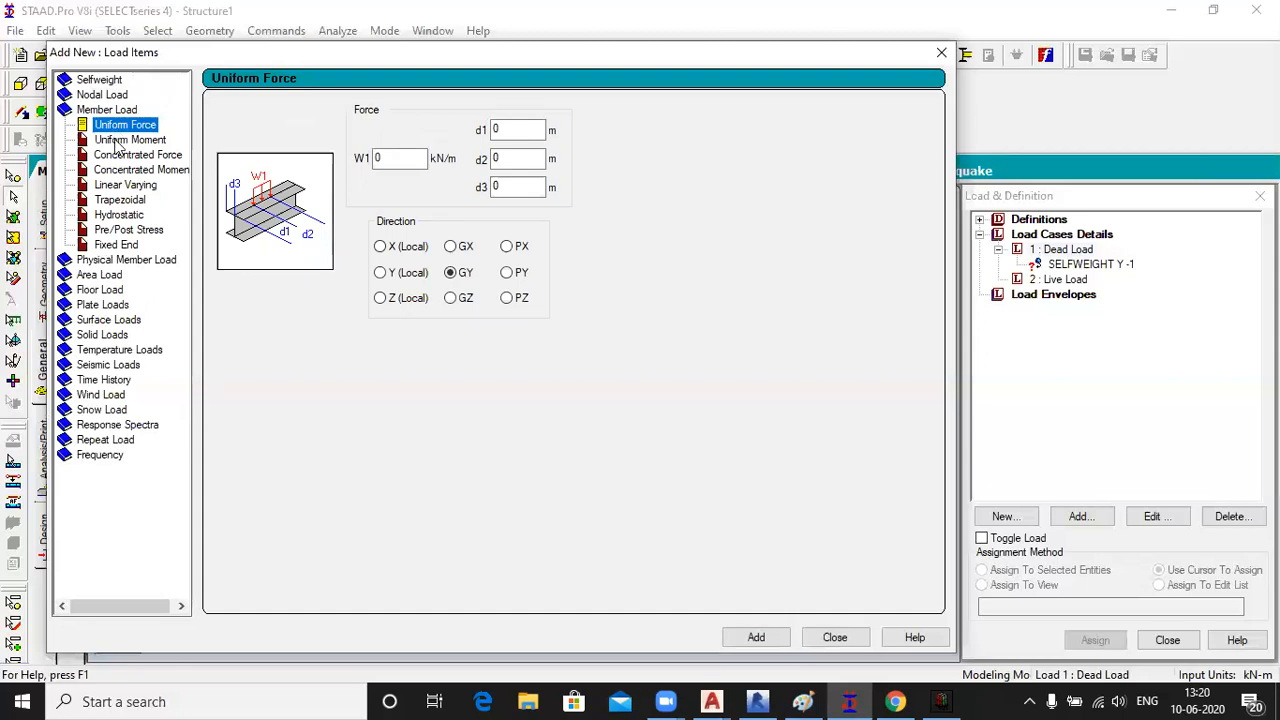
click(127, 158)
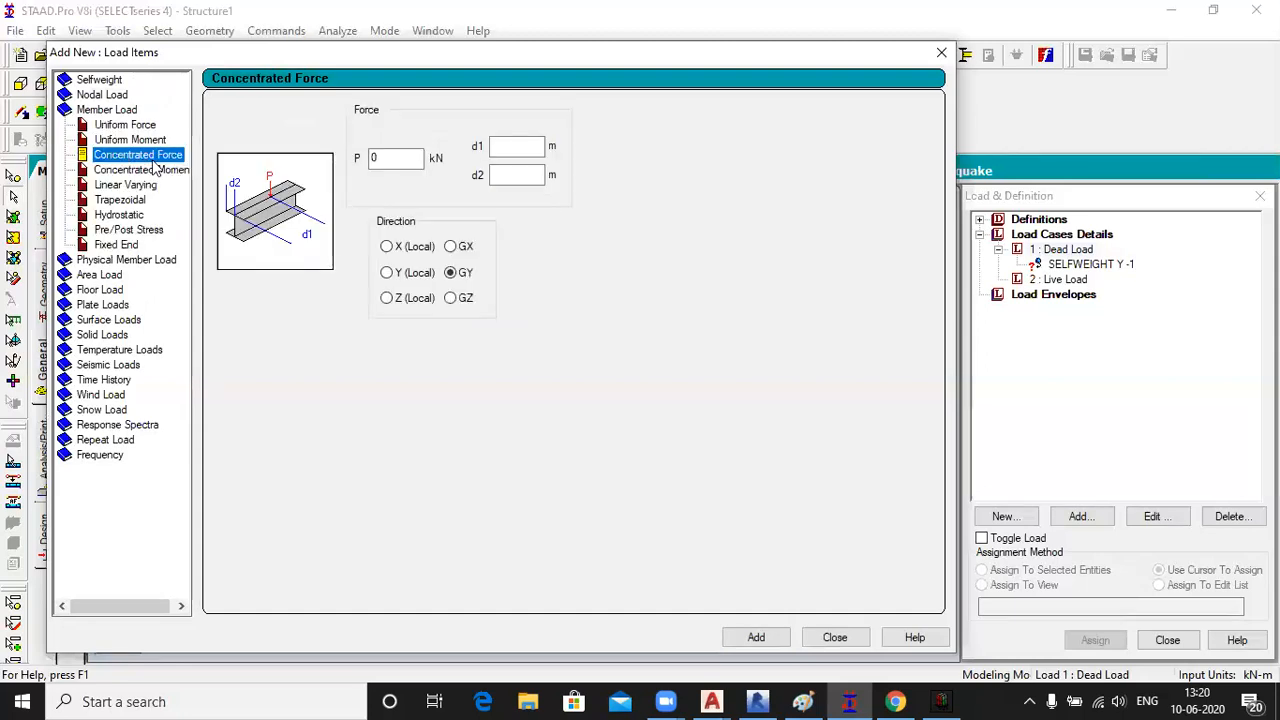
click(137, 187)
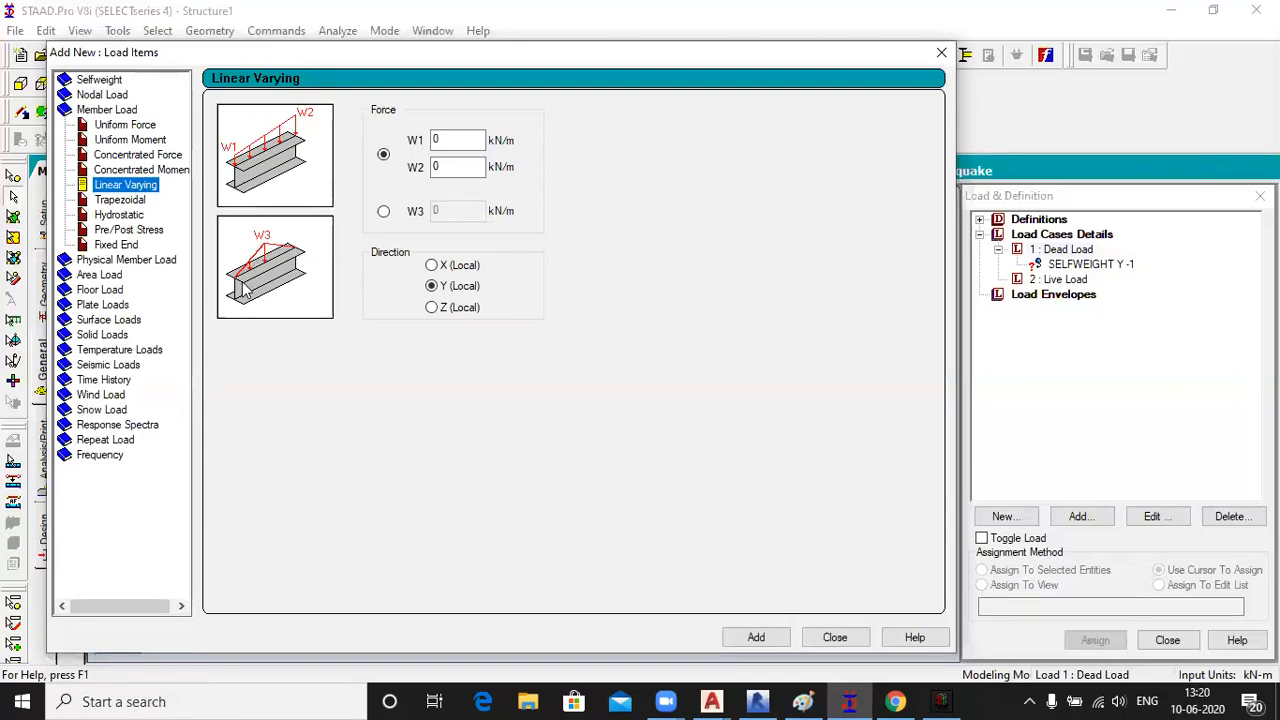
click(127, 128)
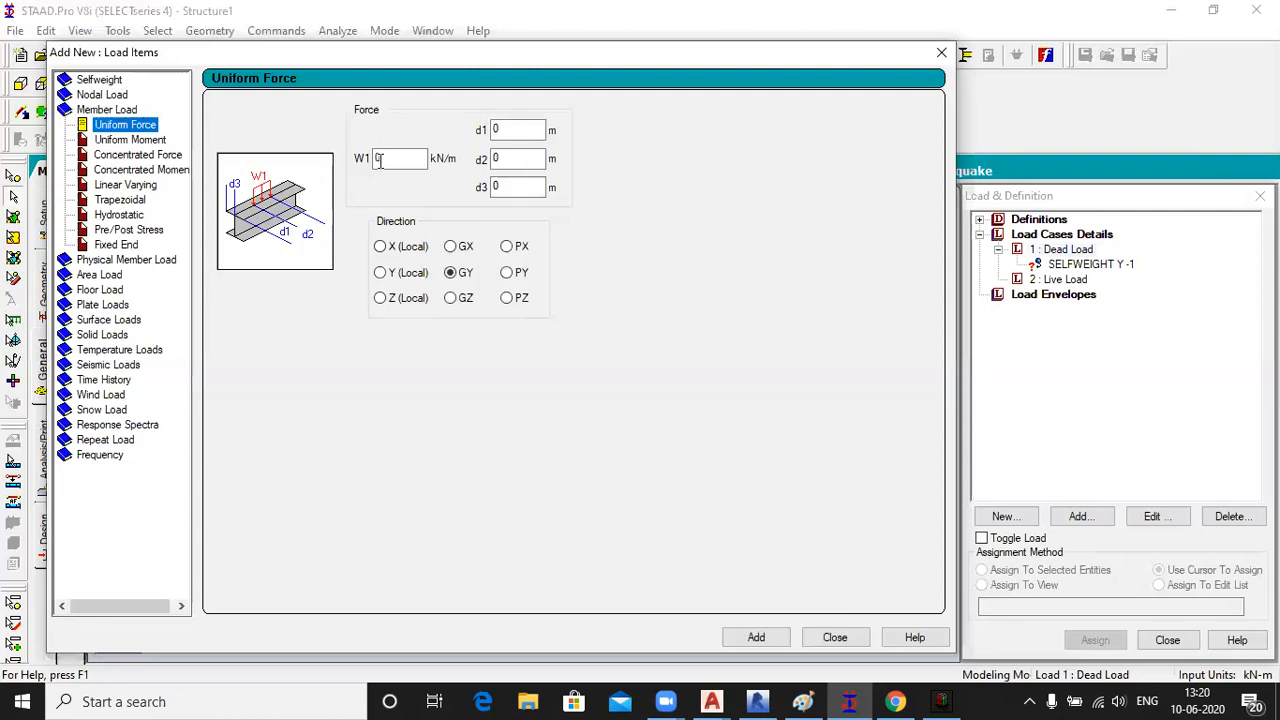
drag(385, 158, 355, 160)
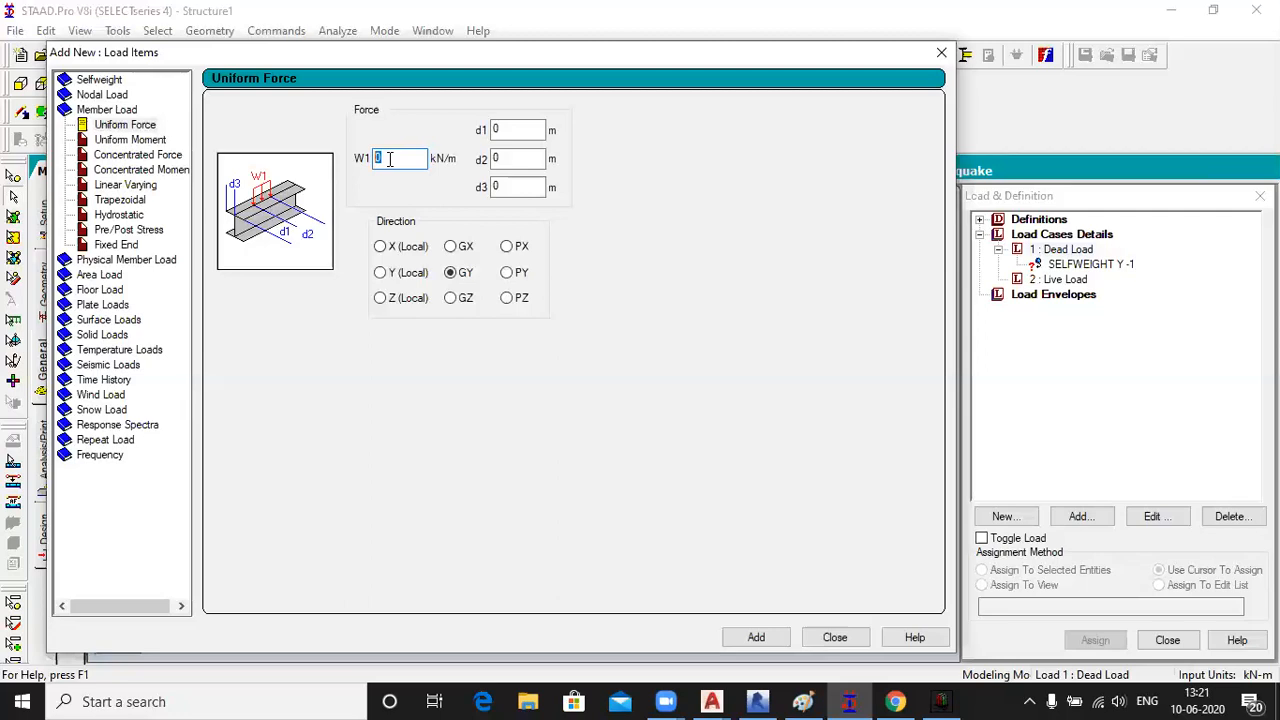
Step: Respond to the auto-save prompt and save the modified structure under its existing file
key(alt+Tab)
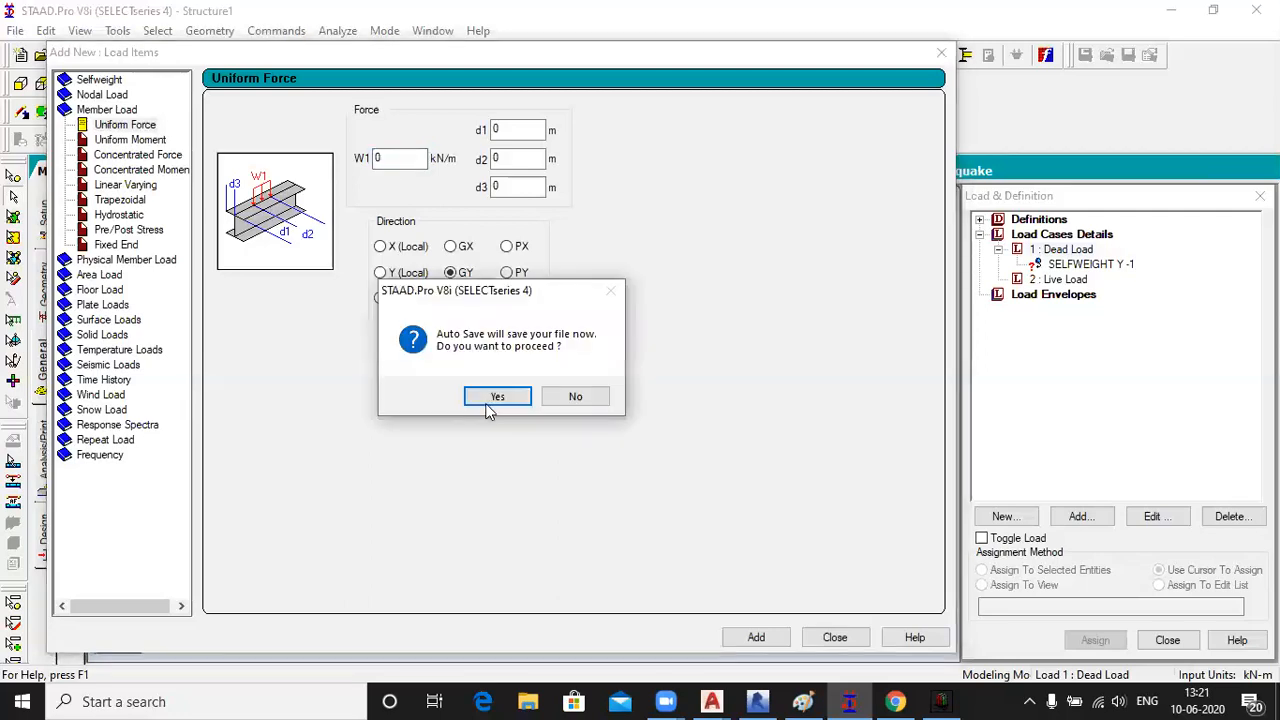
click(589, 396)
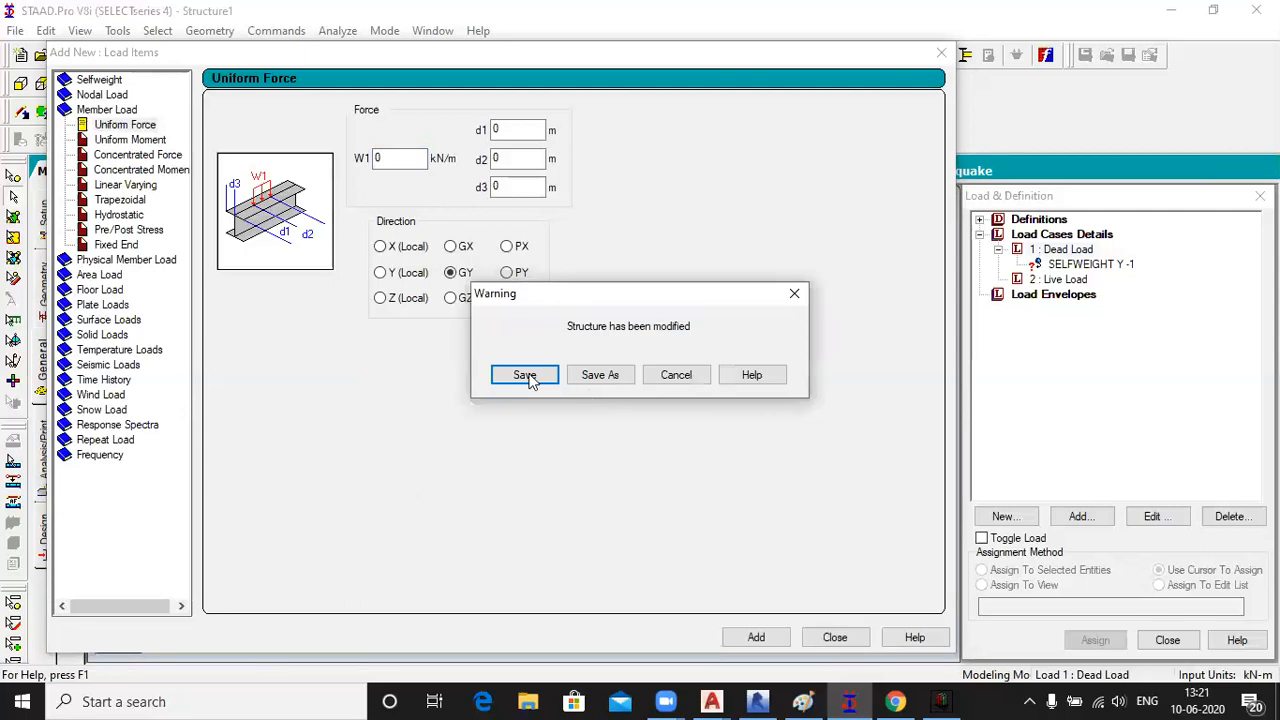
click(527, 376)
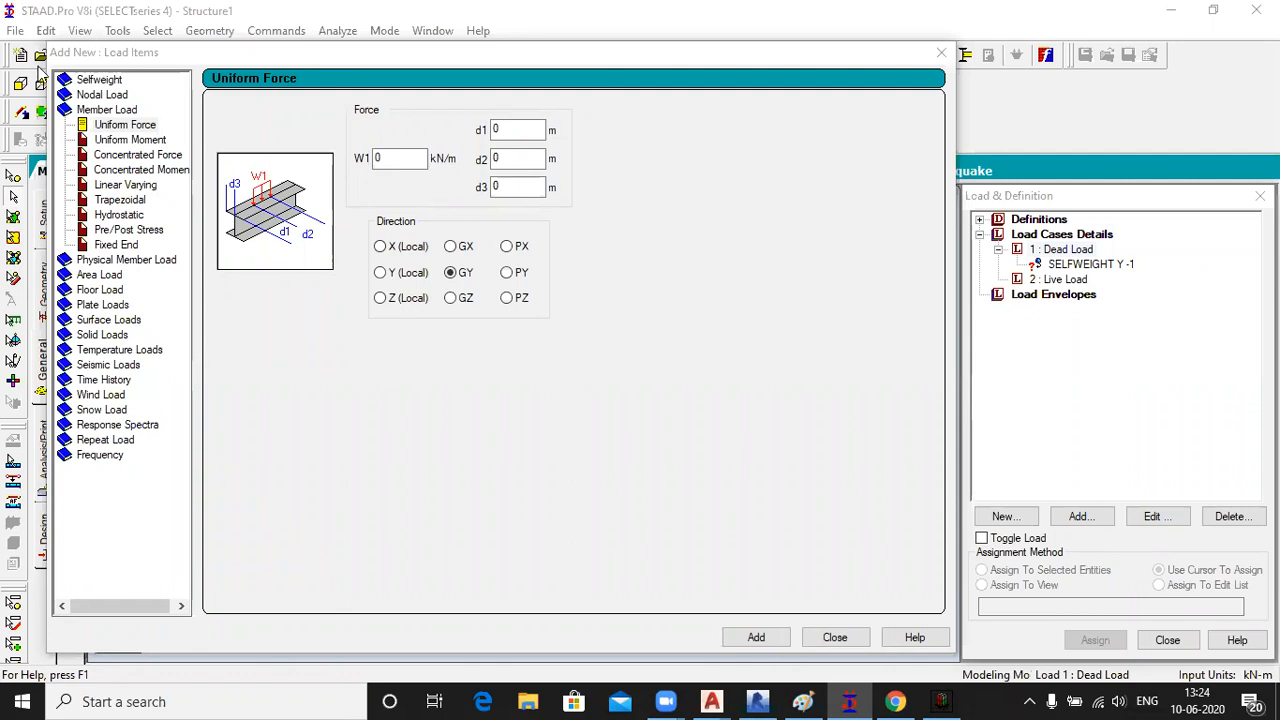
Step: Open the Windows Calculator to work out the uniform member load
click(398, 157)
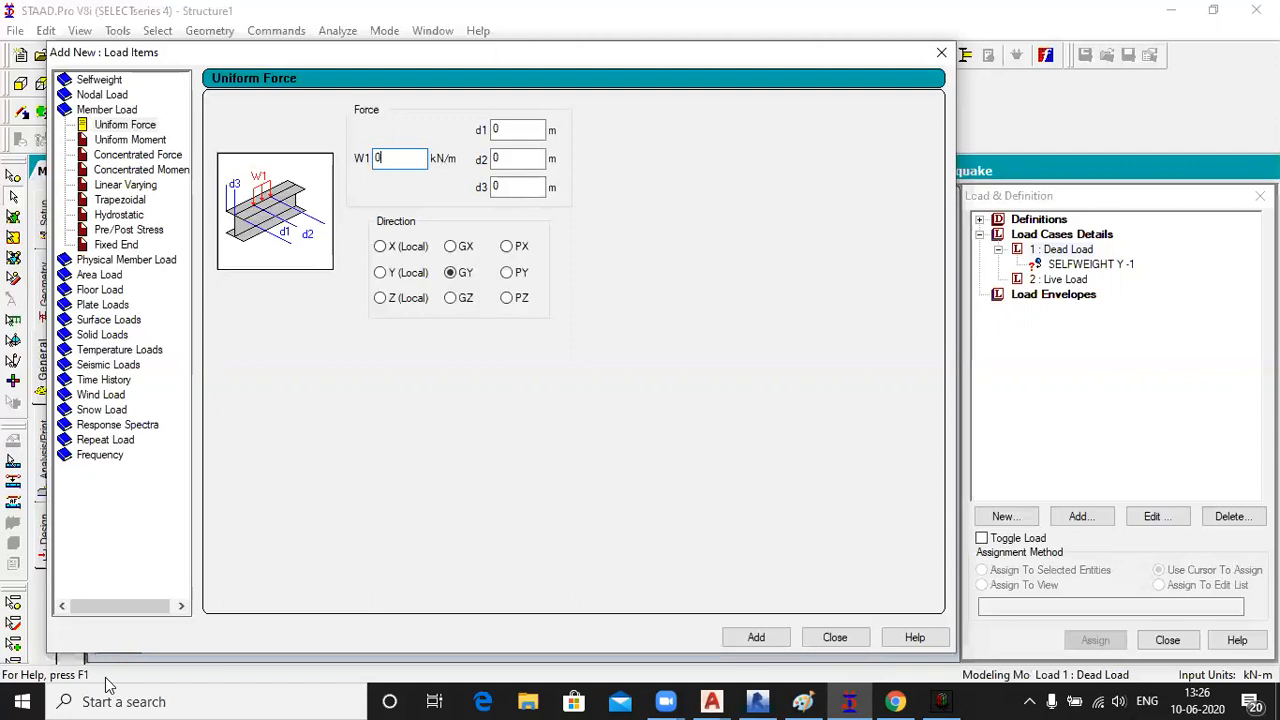
click(132, 700)
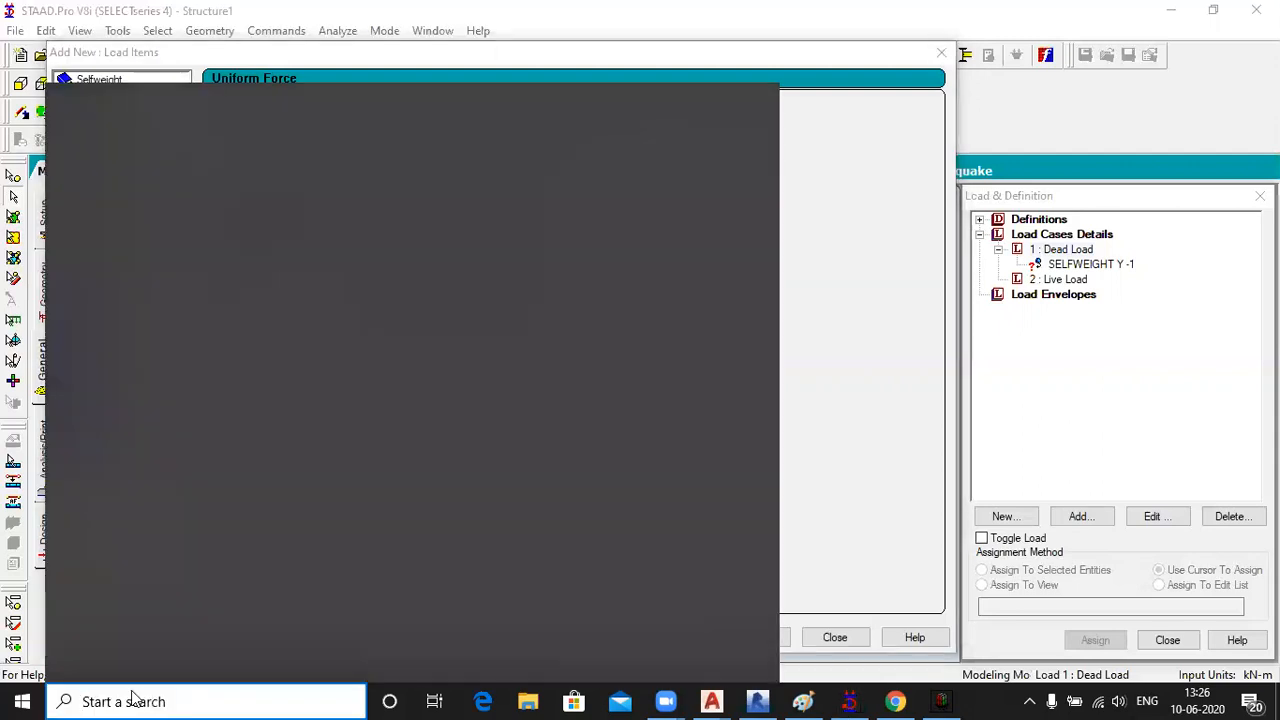
text(calc)
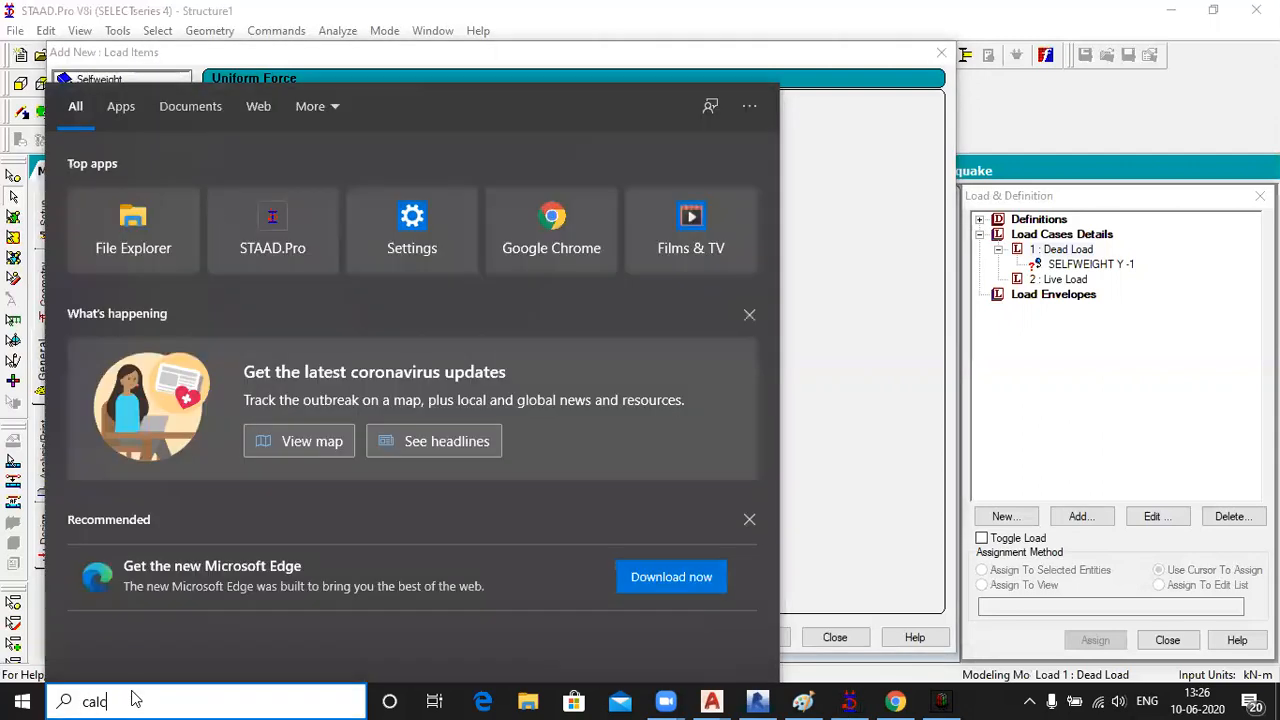
key(Return)
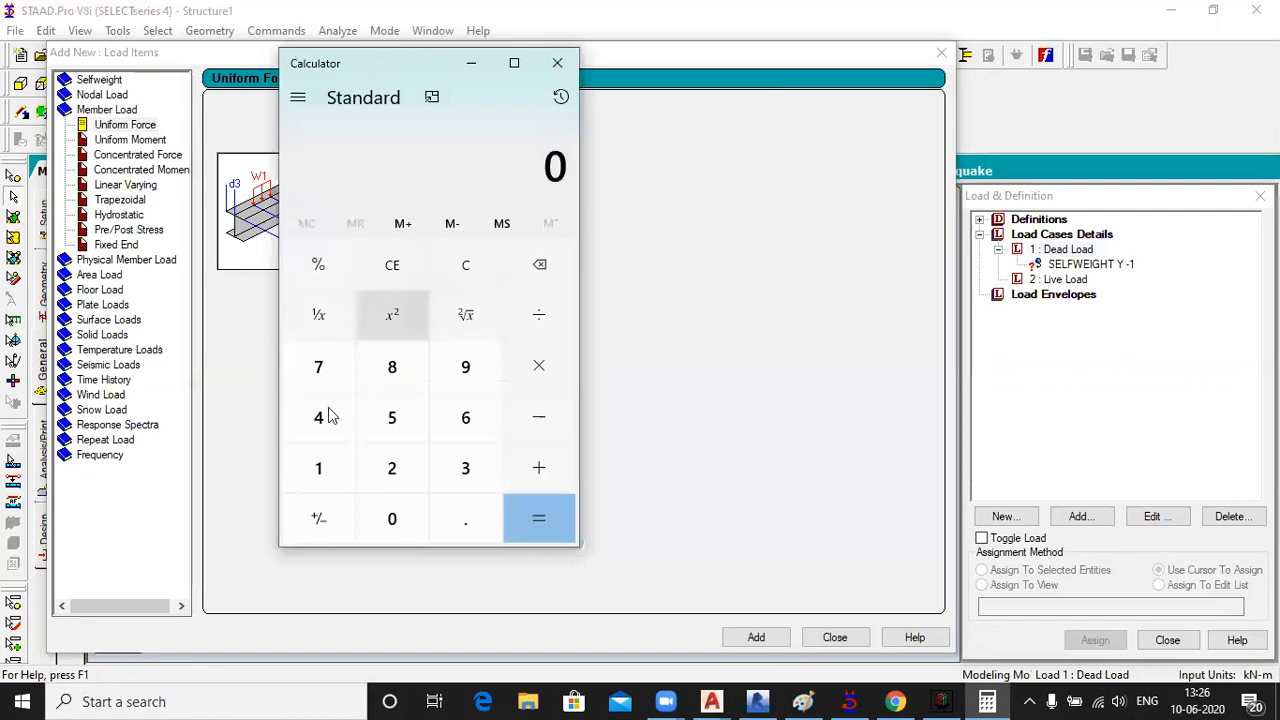
click(390, 476)
click(465, 470)
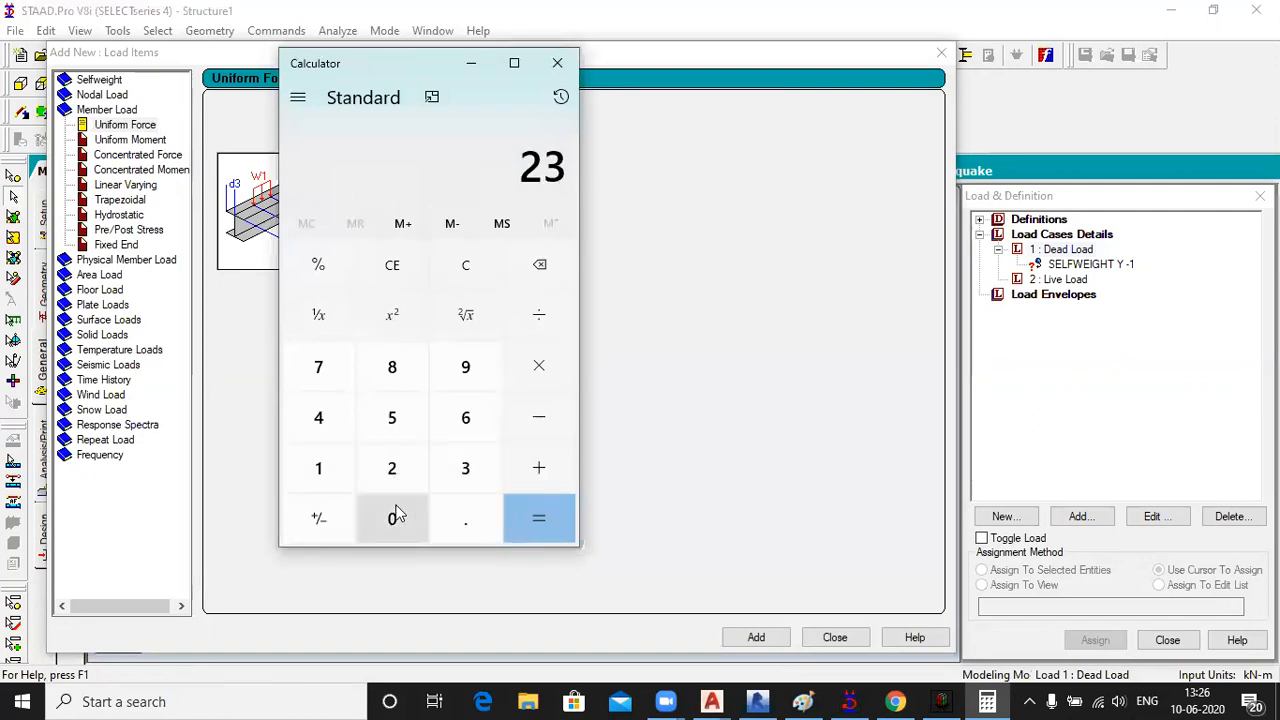
click(396, 514)
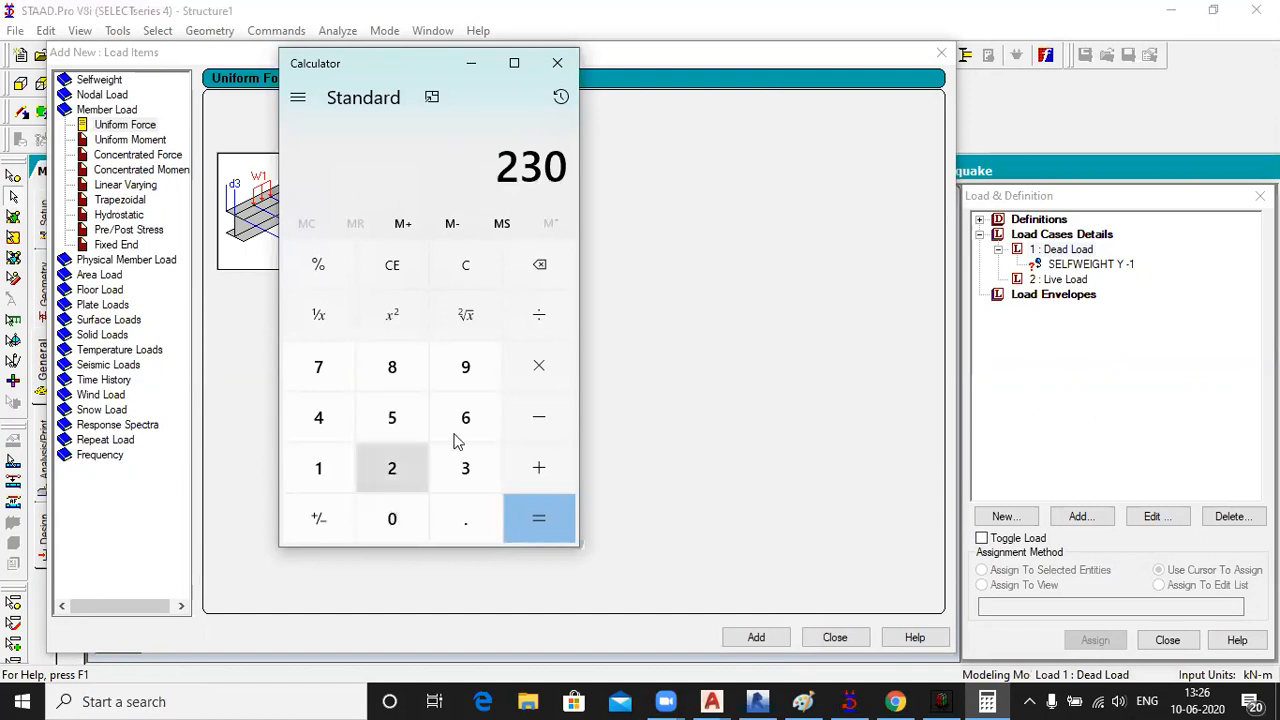
double_click(546, 268)
click(546, 268)
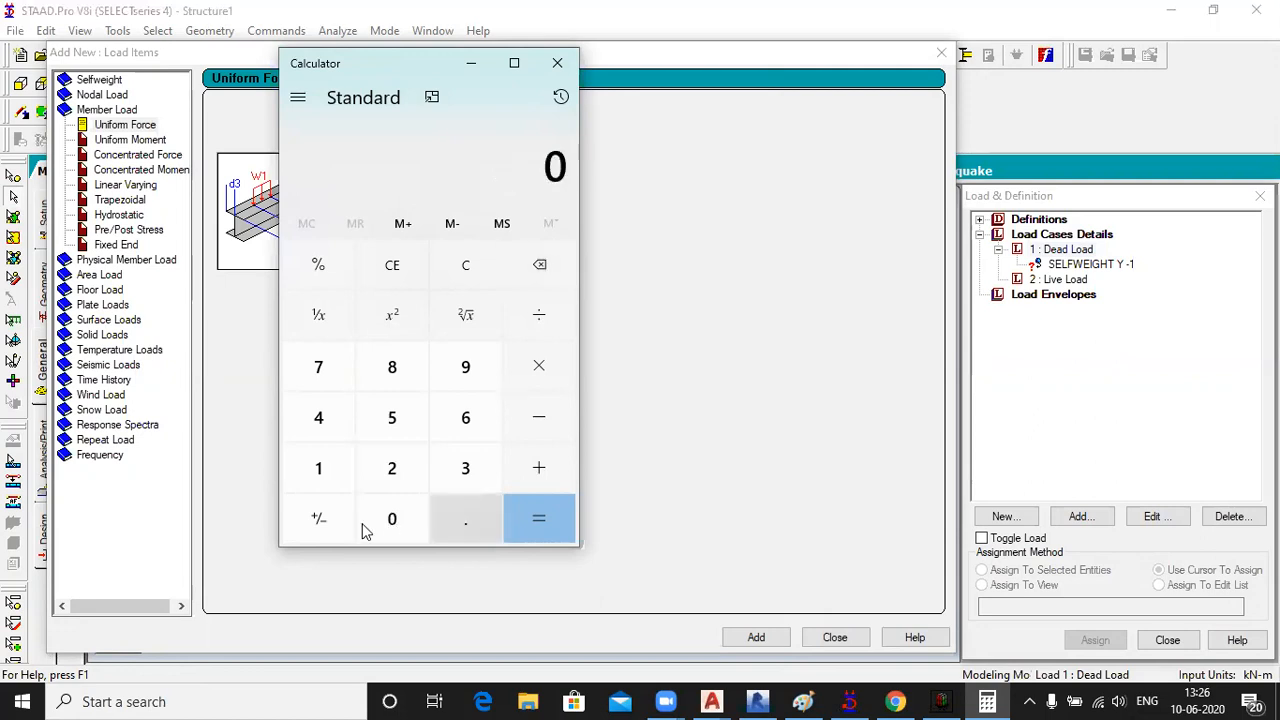
Step: Calculate the product 0.23 × 0.115 × 0.115
click(465, 518)
click(400, 470)
click(465, 470)
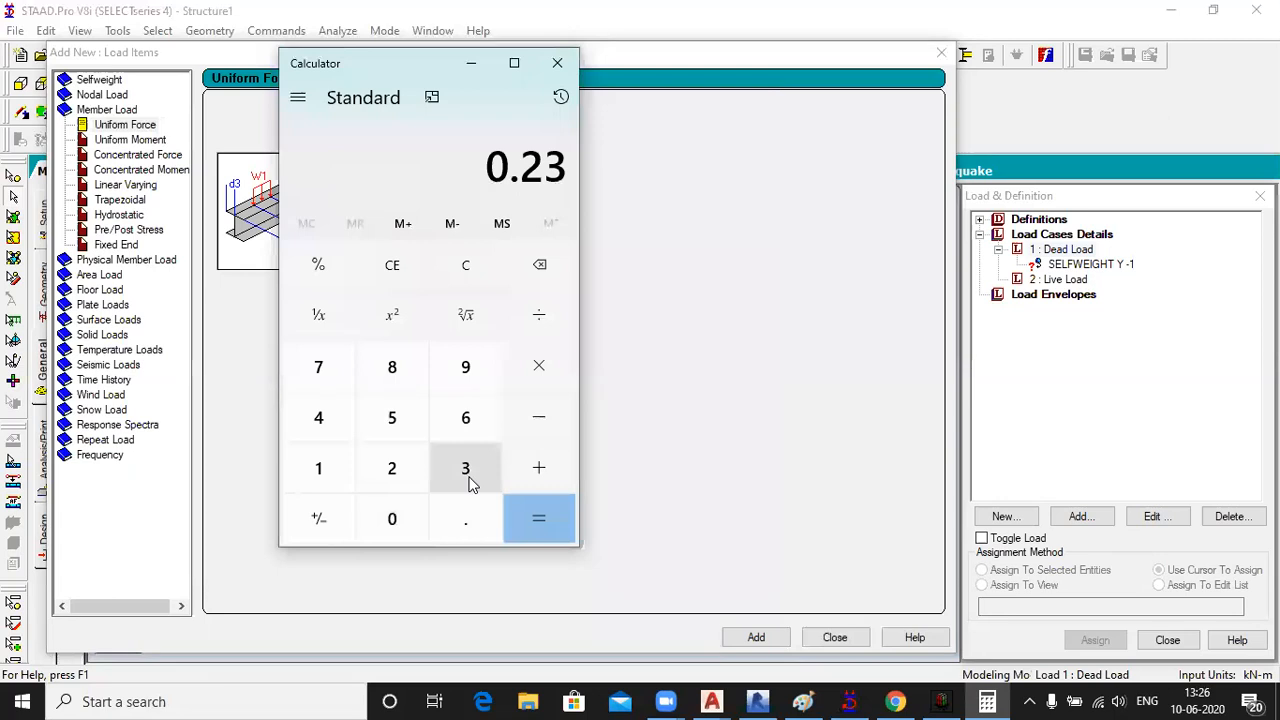
click(535, 375)
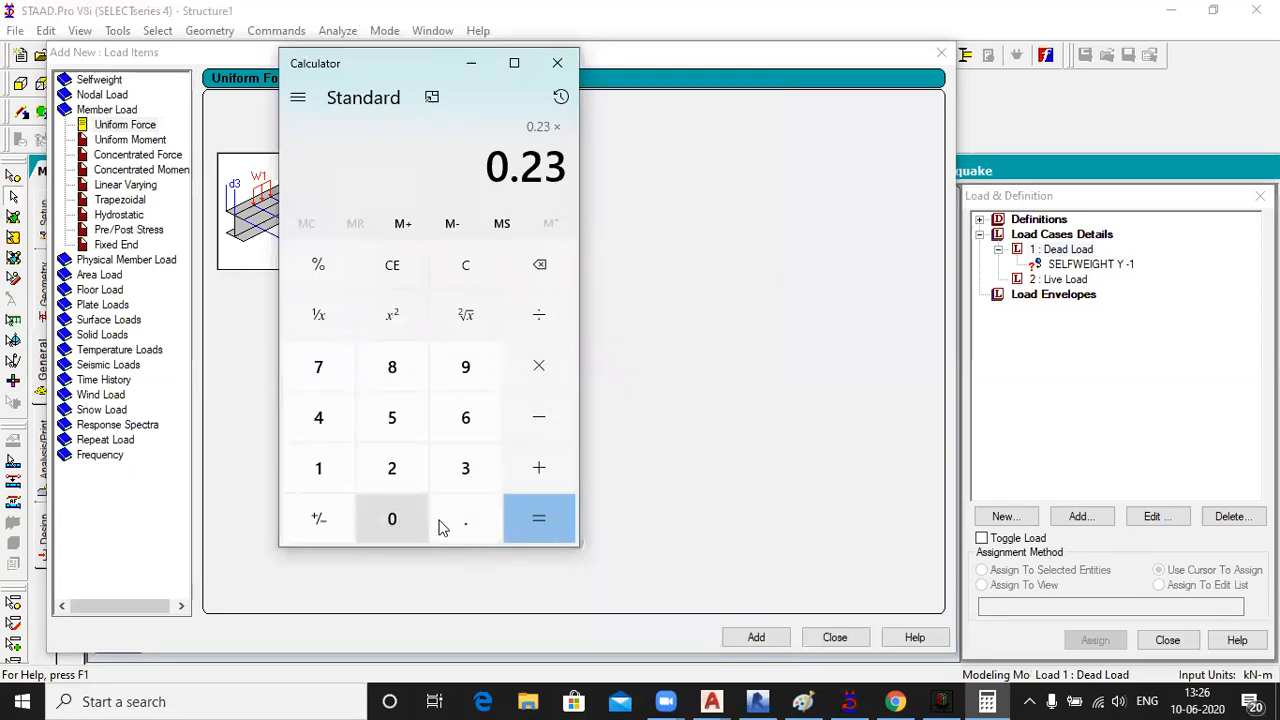
click(400, 515)
click(442, 515)
double_click(323, 481)
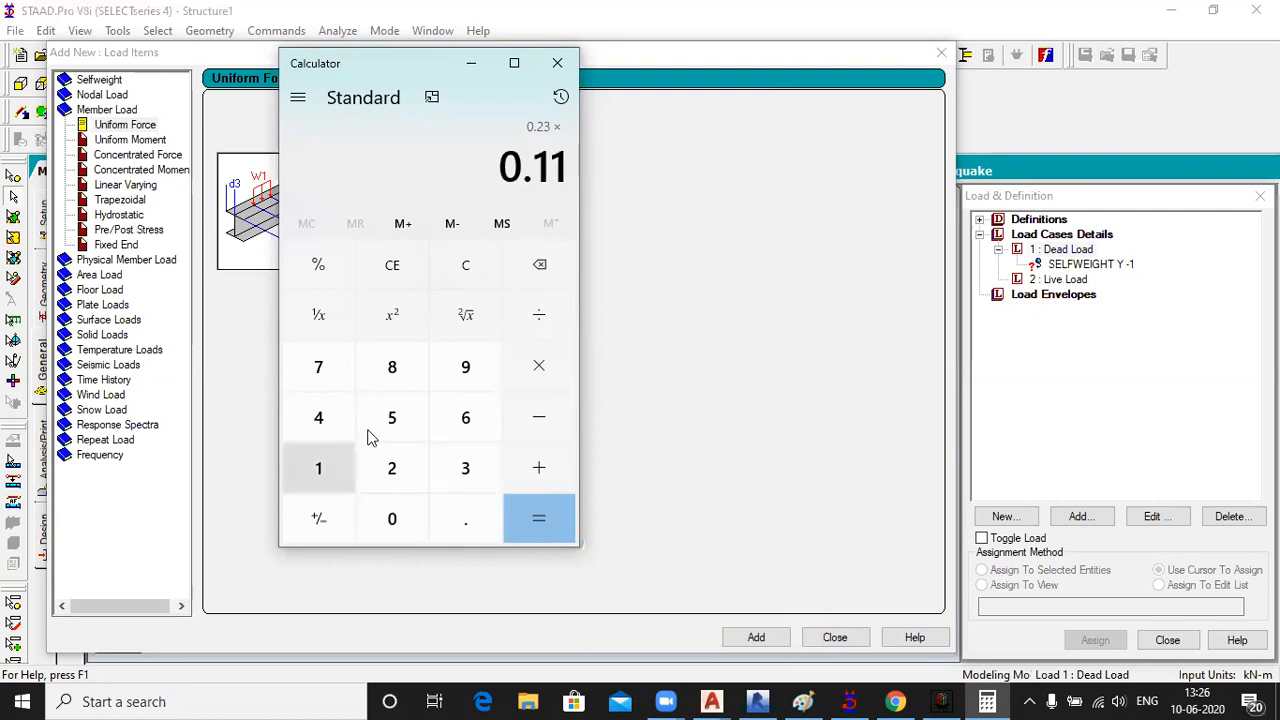
click(386, 424)
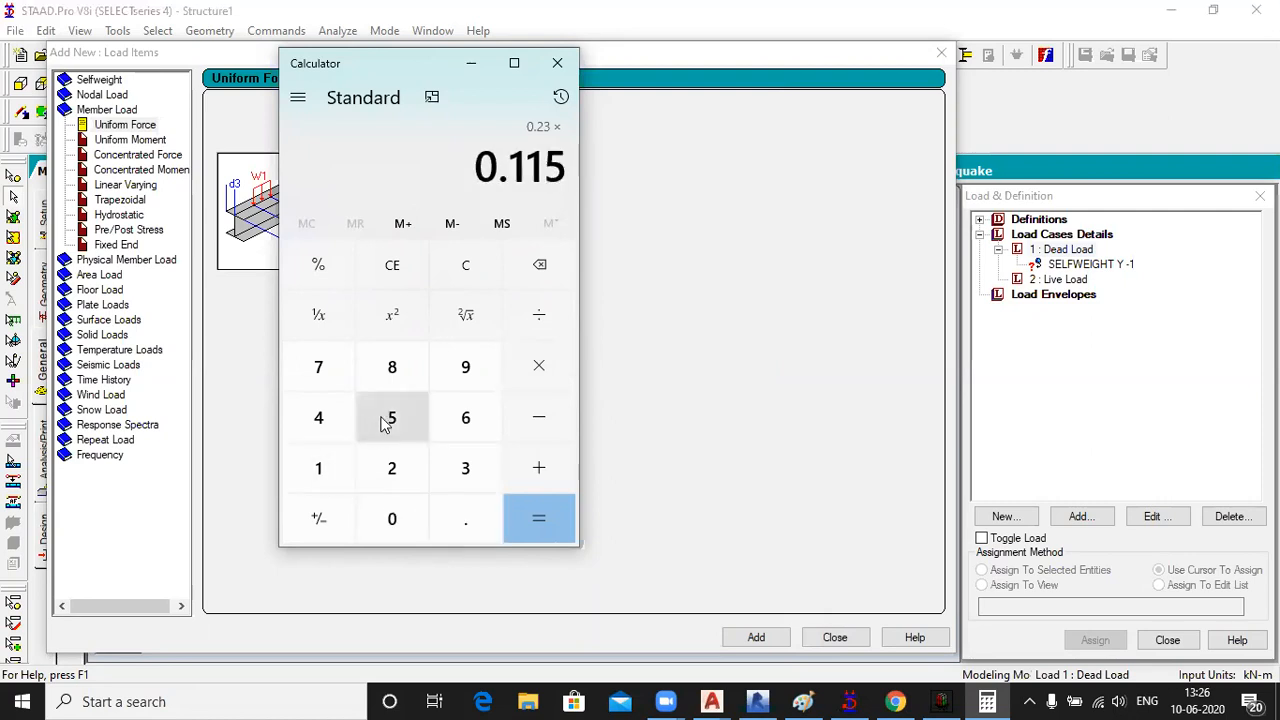
click(531, 368)
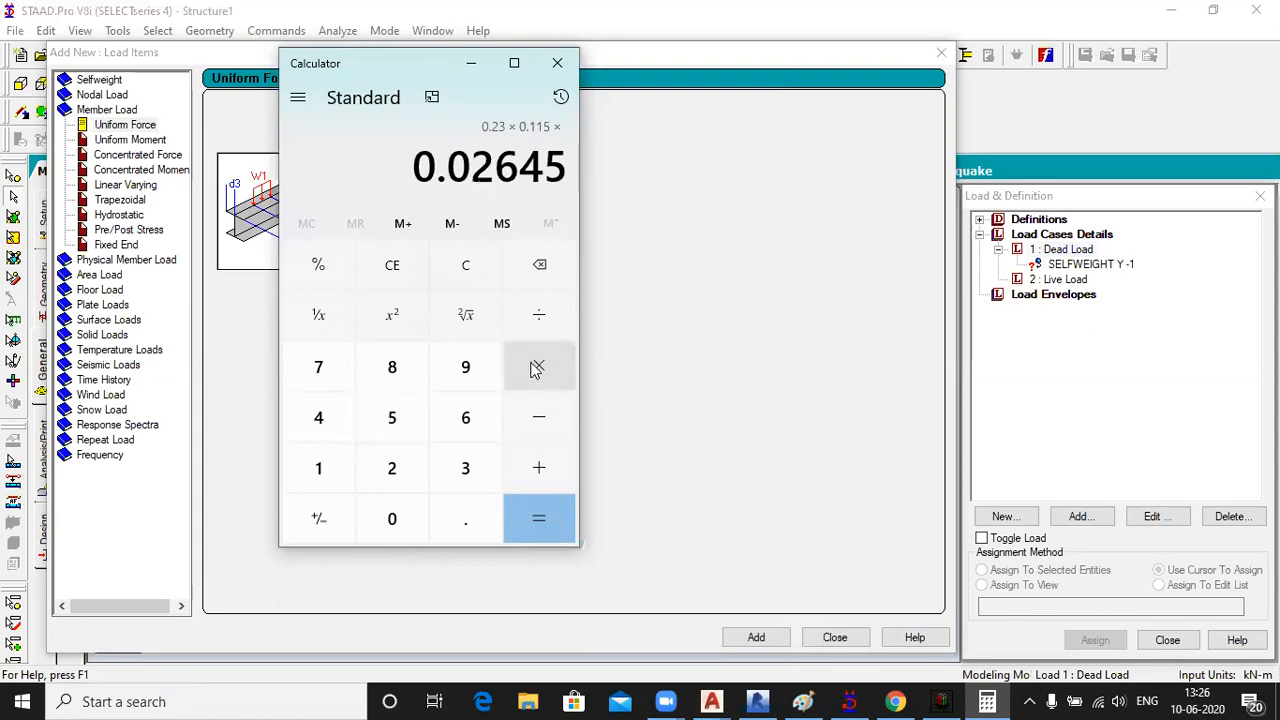
click(398, 525)
click(465, 519)
double_click(322, 476)
click(394, 425)
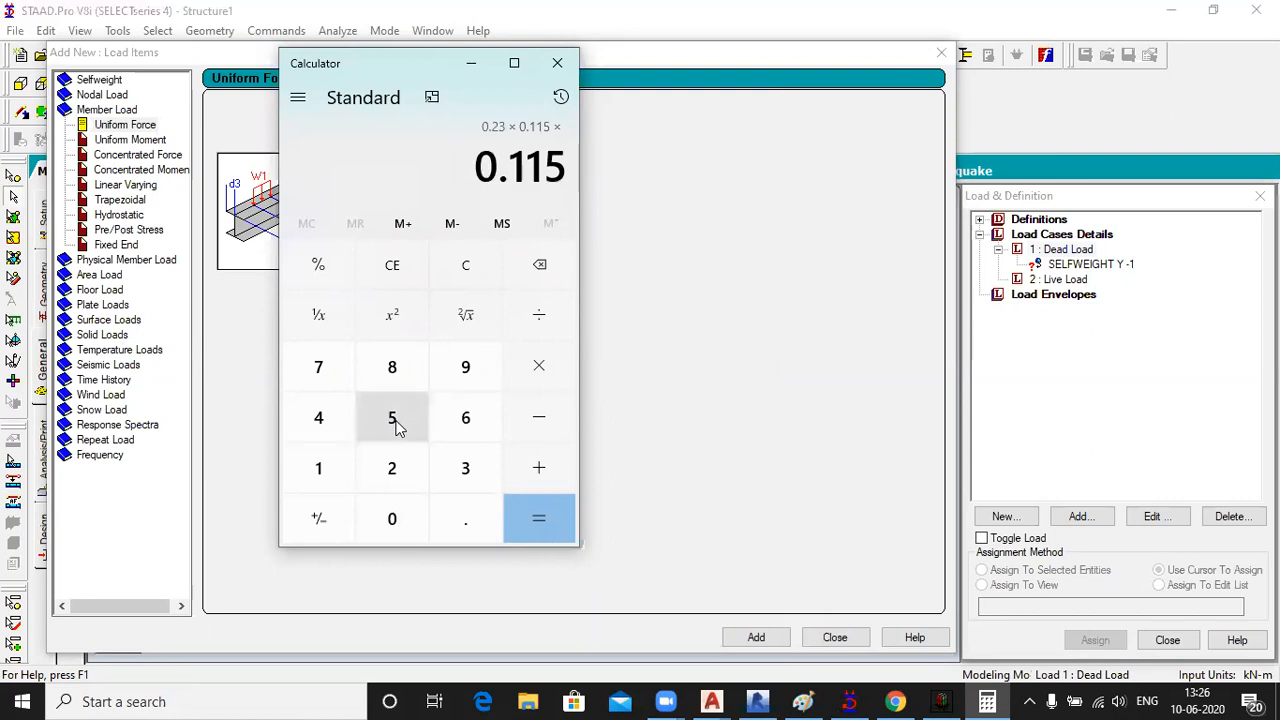
click(540, 520)
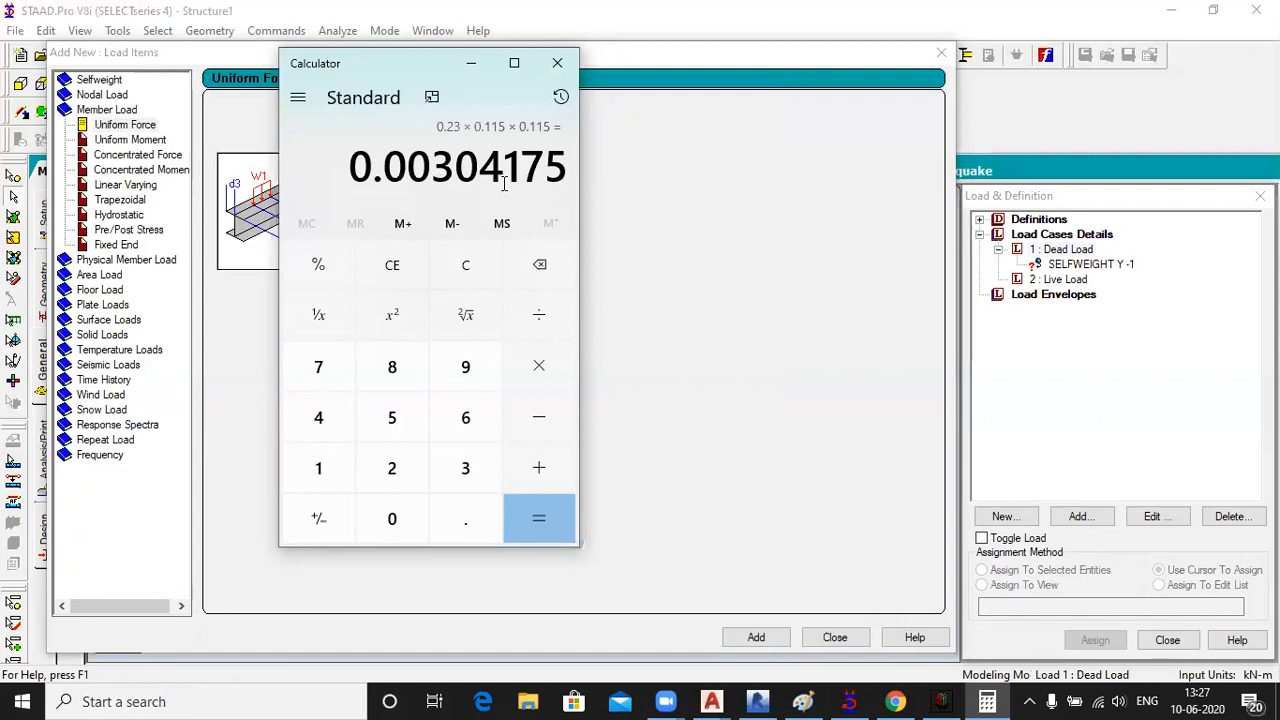
Step: Divide 1 by the rounded unit volume of 0.00305
click(320, 470)
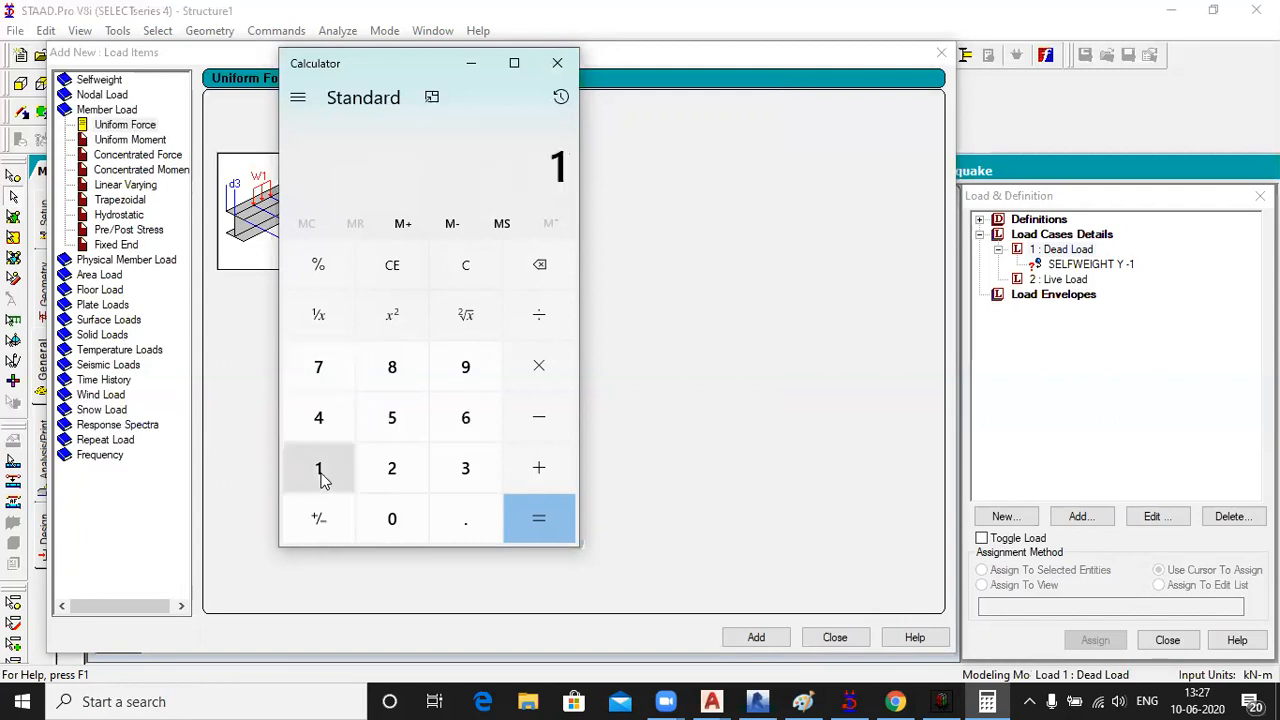
click(538, 320)
click(390, 522)
click(458, 523)
click(405, 530)
click(405, 531)
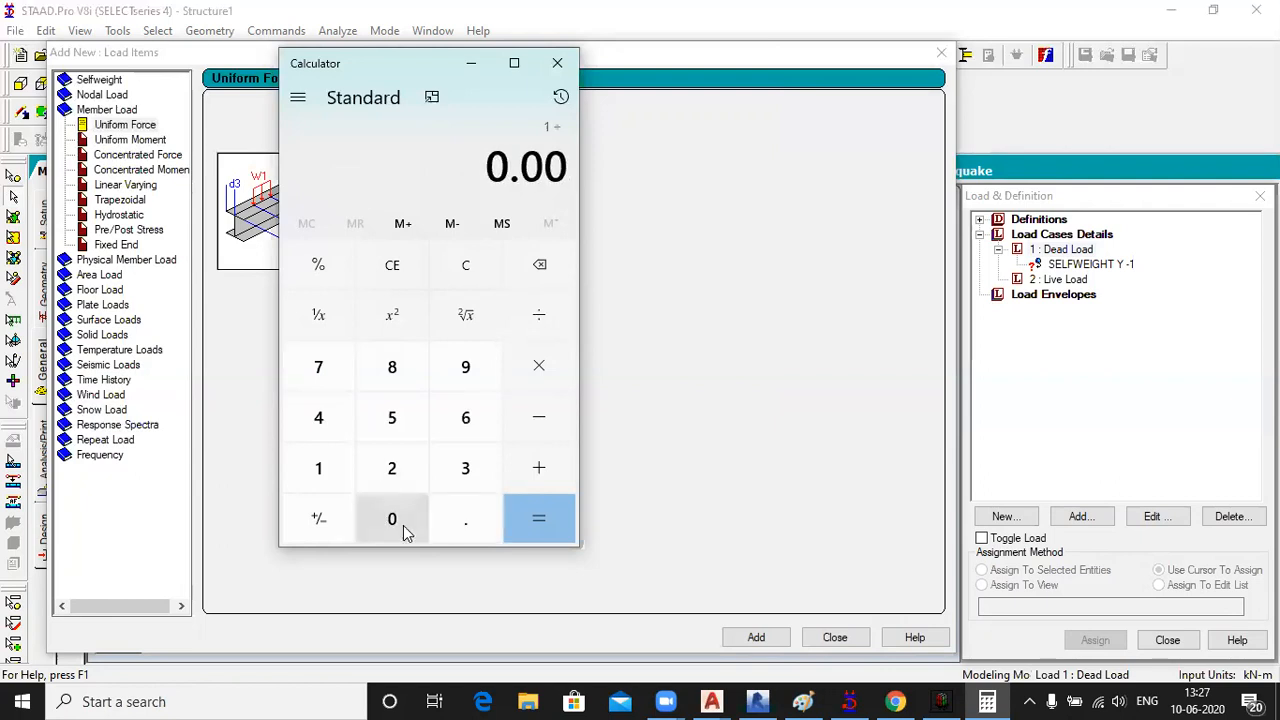
click(472, 468)
click(398, 500)
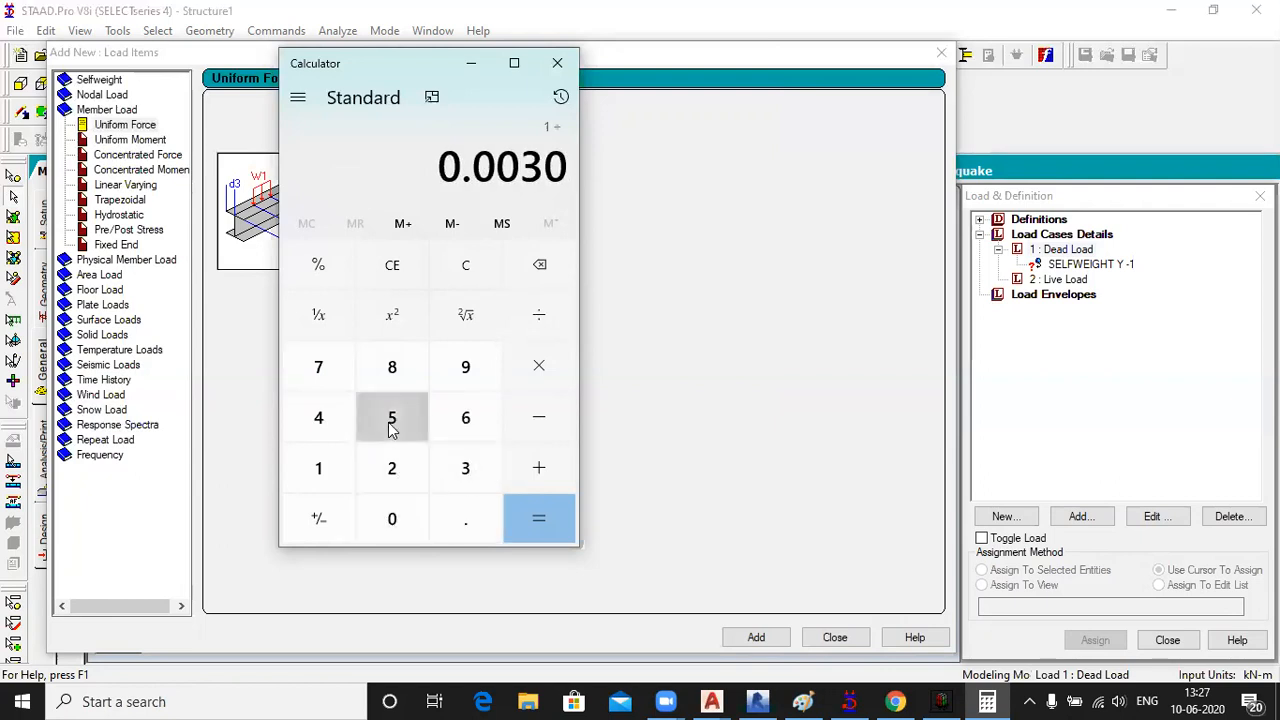
click(392, 428)
click(549, 518)
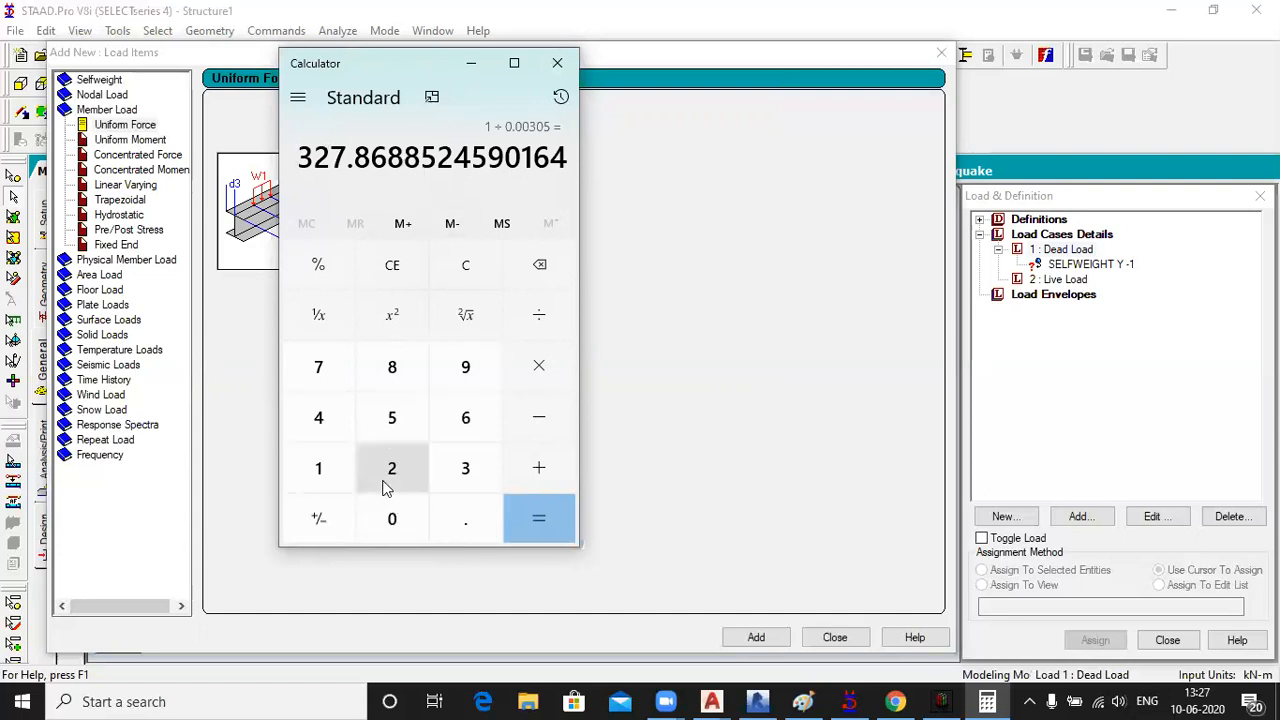
Step: Calculate the volume of a 3 × 3 × 0.23 block
click(463, 475)
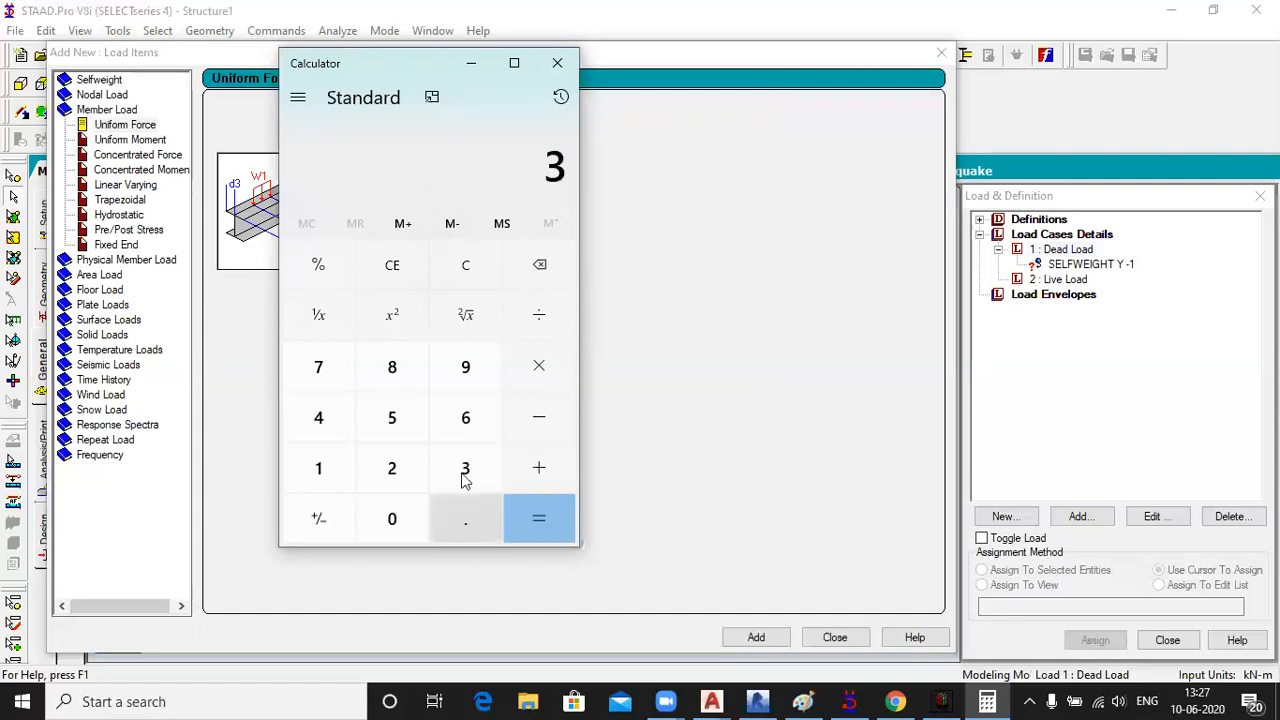
click(538, 366)
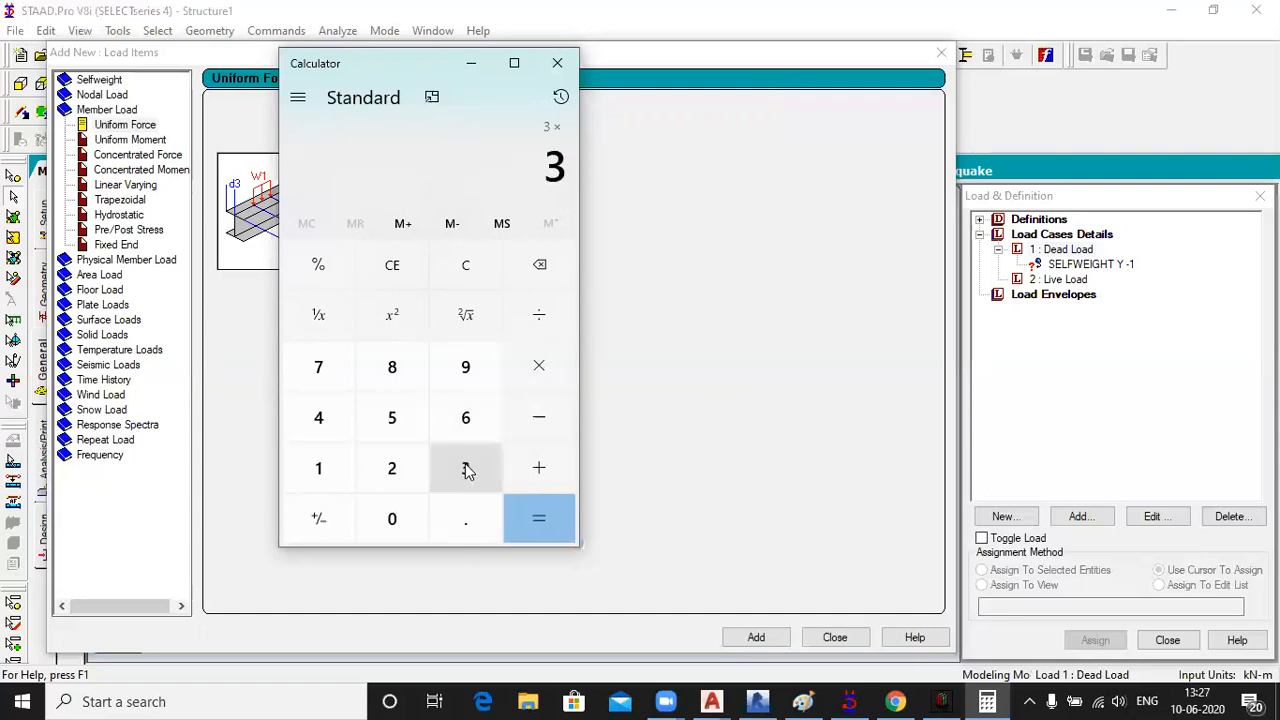
click(466, 471)
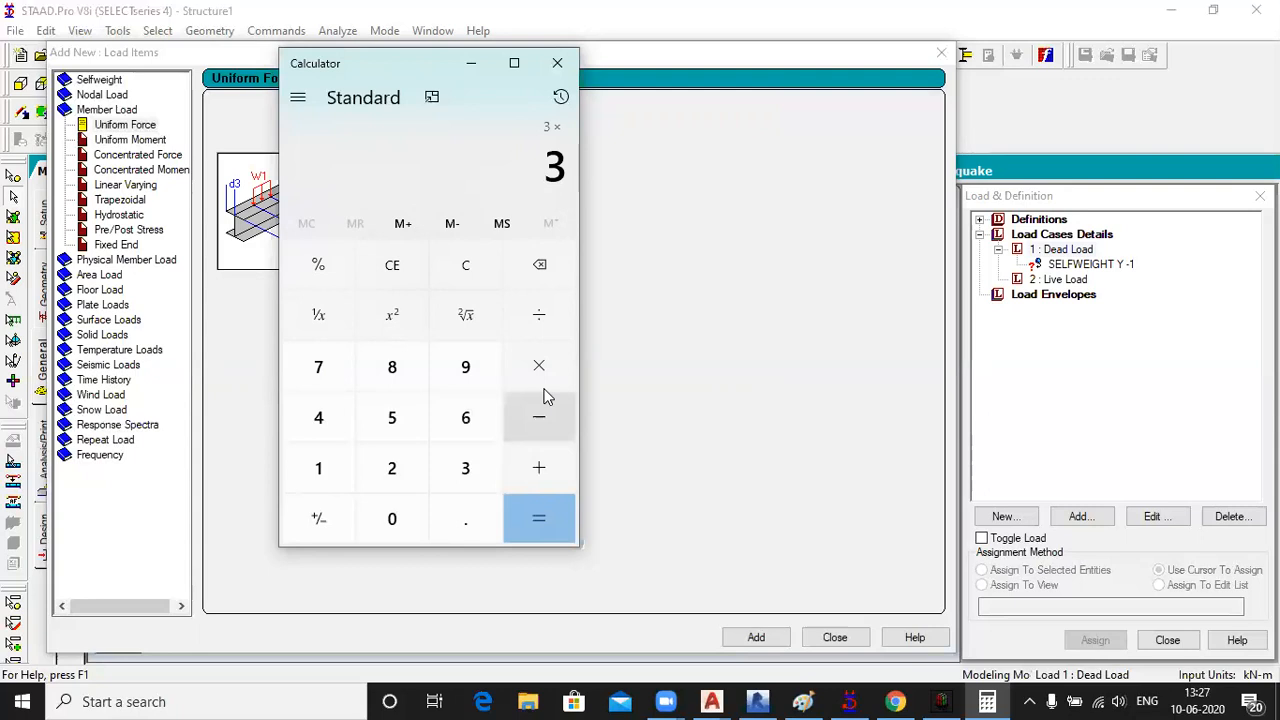
click(538, 366)
click(391, 520)
click(460, 522)
click(392, 472)
click(463, 472)
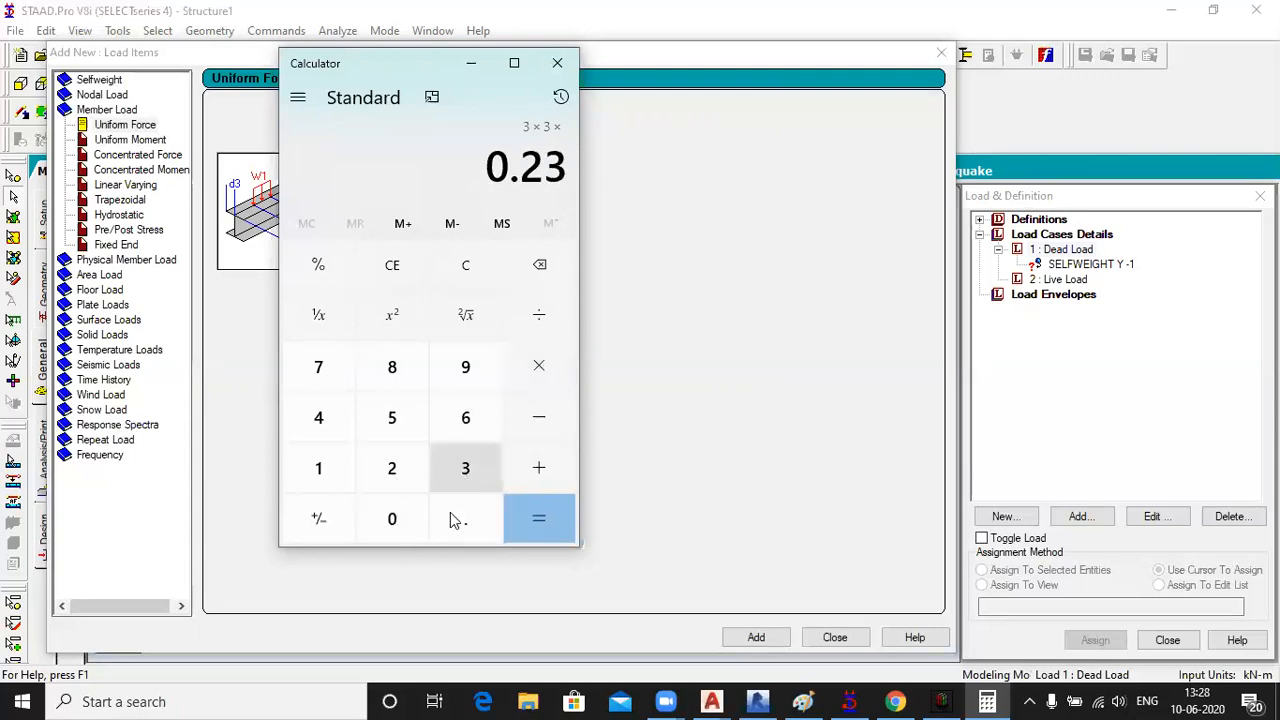
click(533, 521)
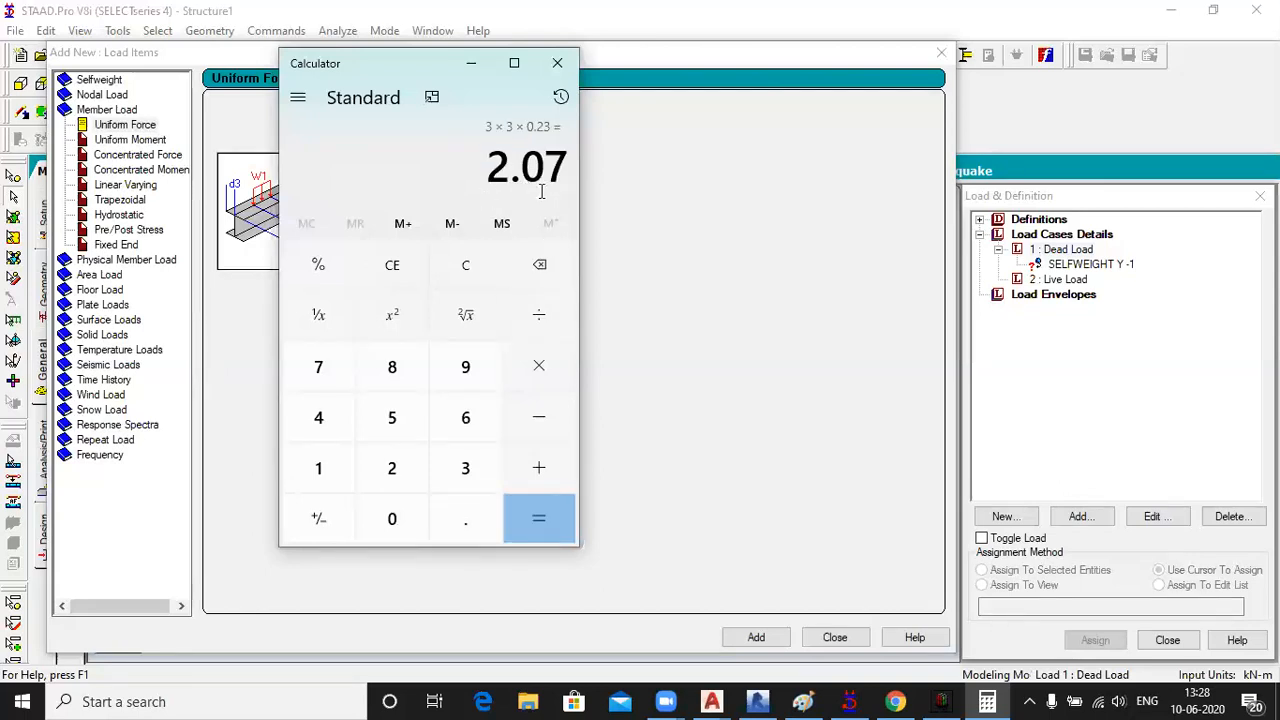
Step: Multiply the calculated 3 × 3 × 0.23 volume by 430
click(540, 369)
click(320, 418)
click(465, 466)
click(392, 520)
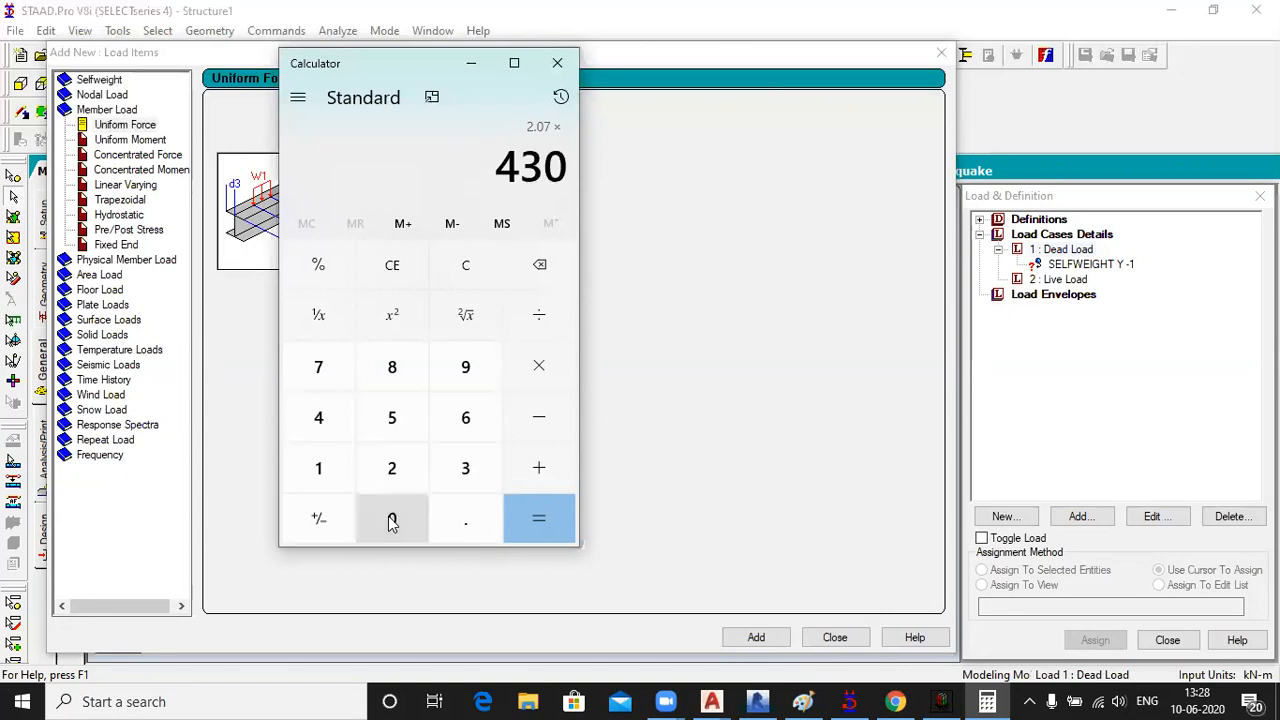
click(540, 515)
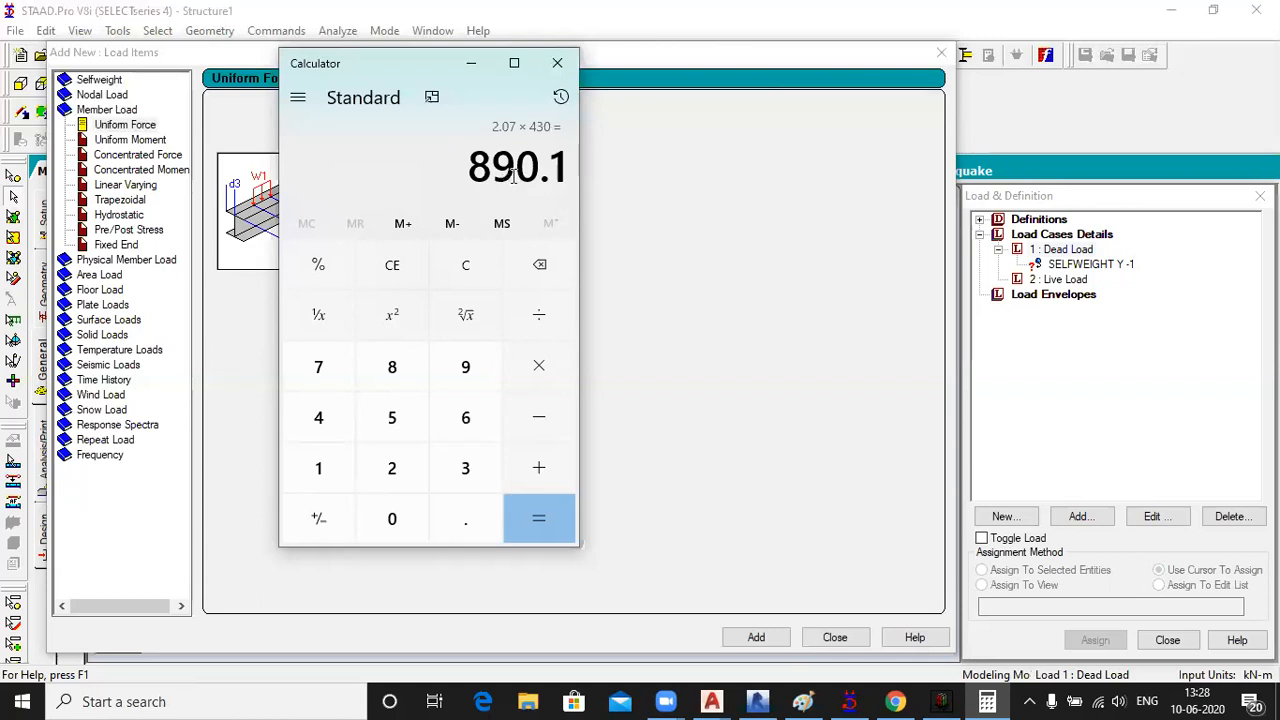
Step: Calculate the product of 700 and 2.5
click(318, 367)
click(388, 522)
click(388, 522)
click(541, 369)
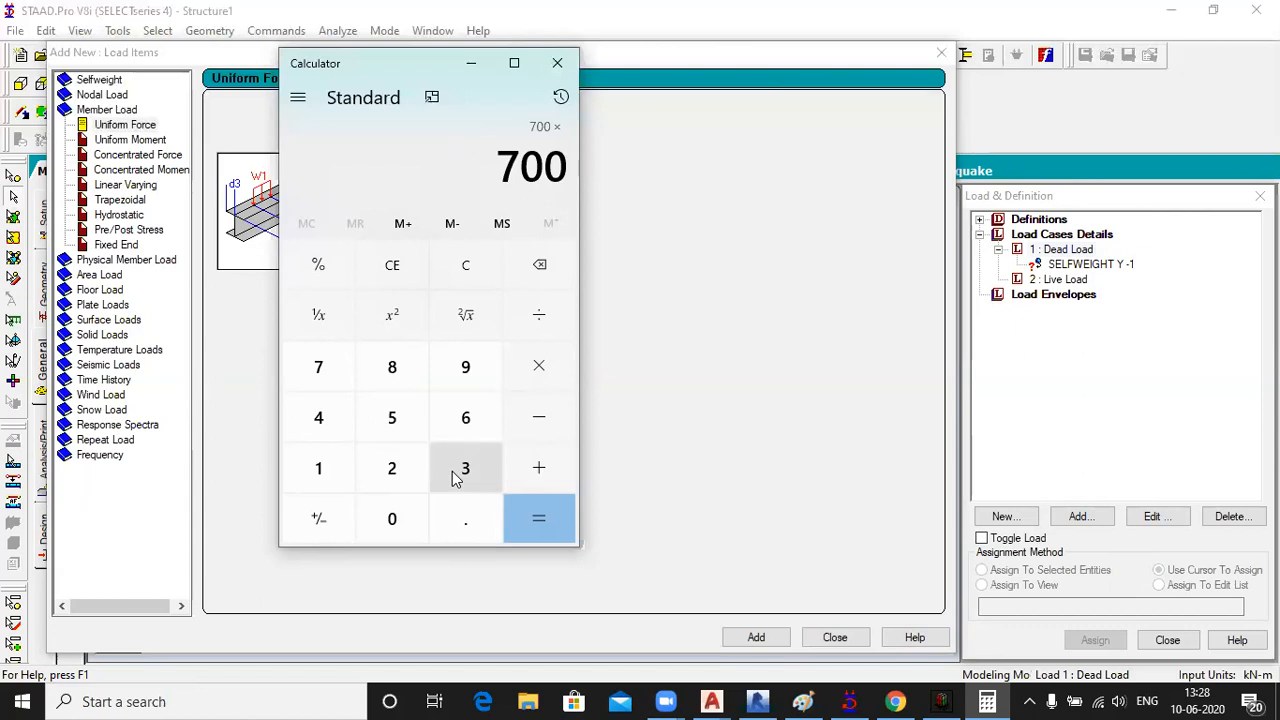
click(400, 475)
click(466, 515)
click(394, 428)
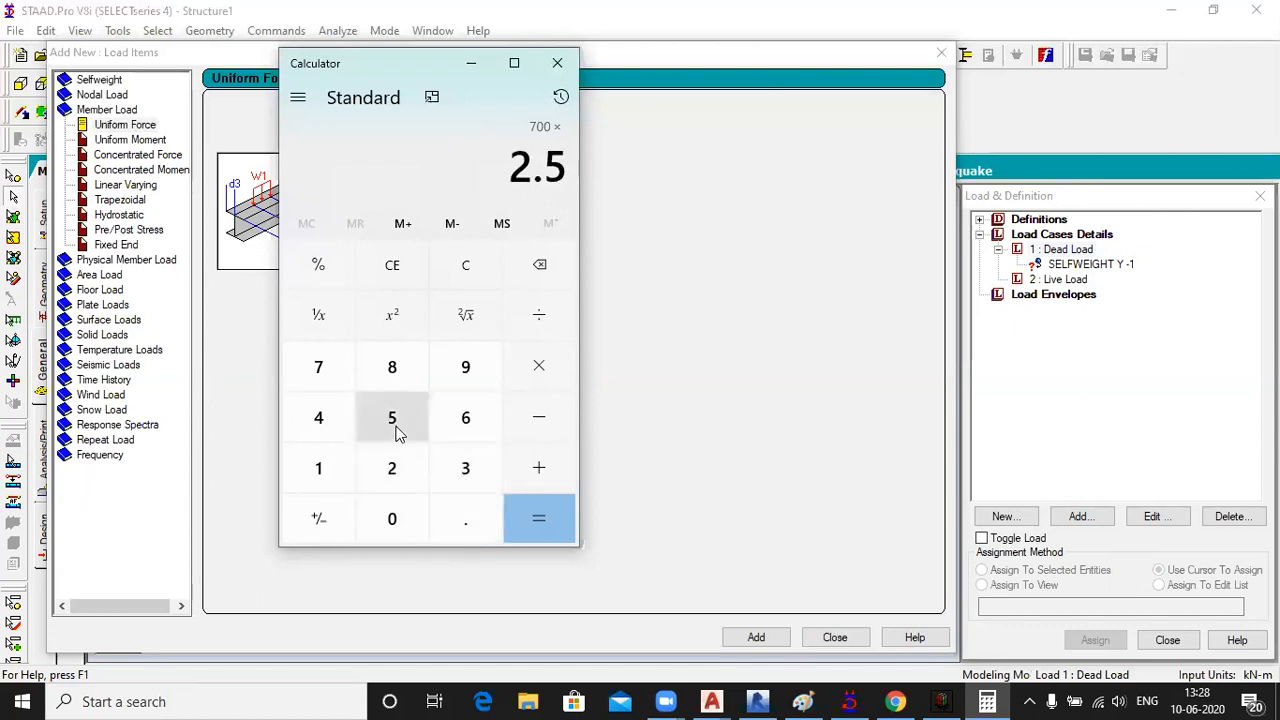
click(555, 525)
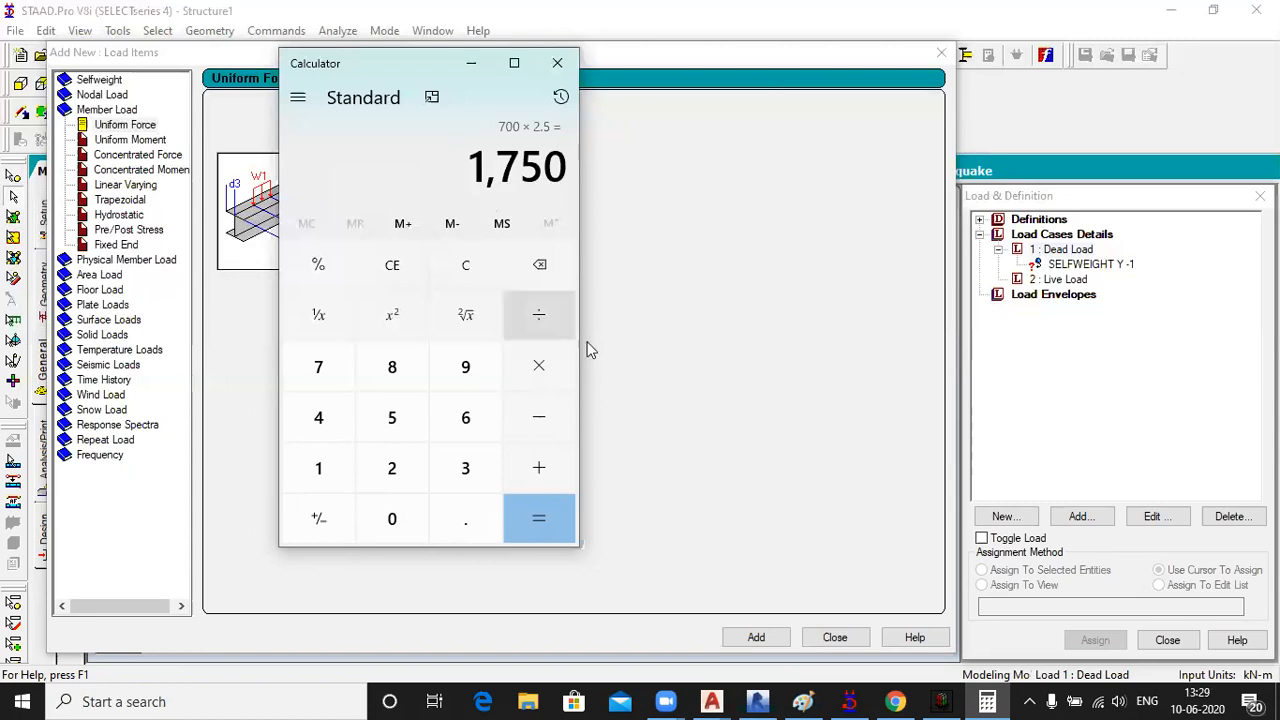
Step: Multiply the 700 × 2.5 product by 9.8 and close the Calculator
click(543, 366)
click(472, 370)
click(465, 508)
click(397, 370)
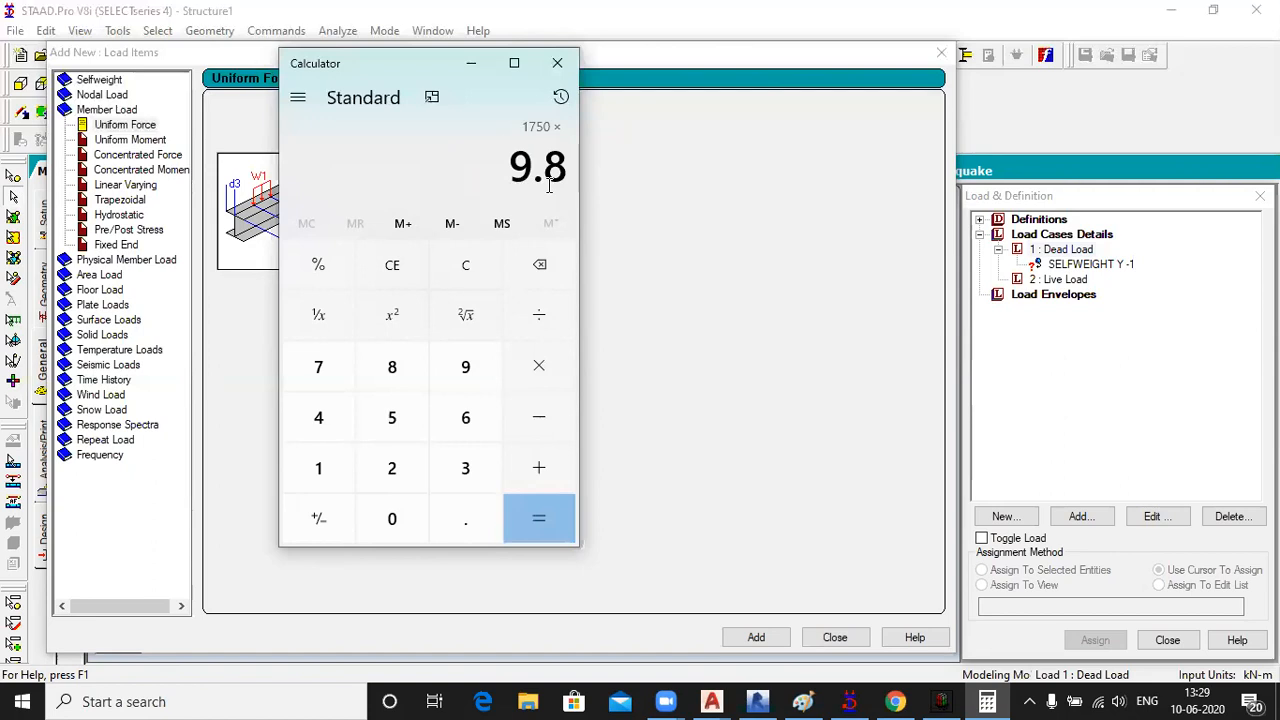
click(545, 513)
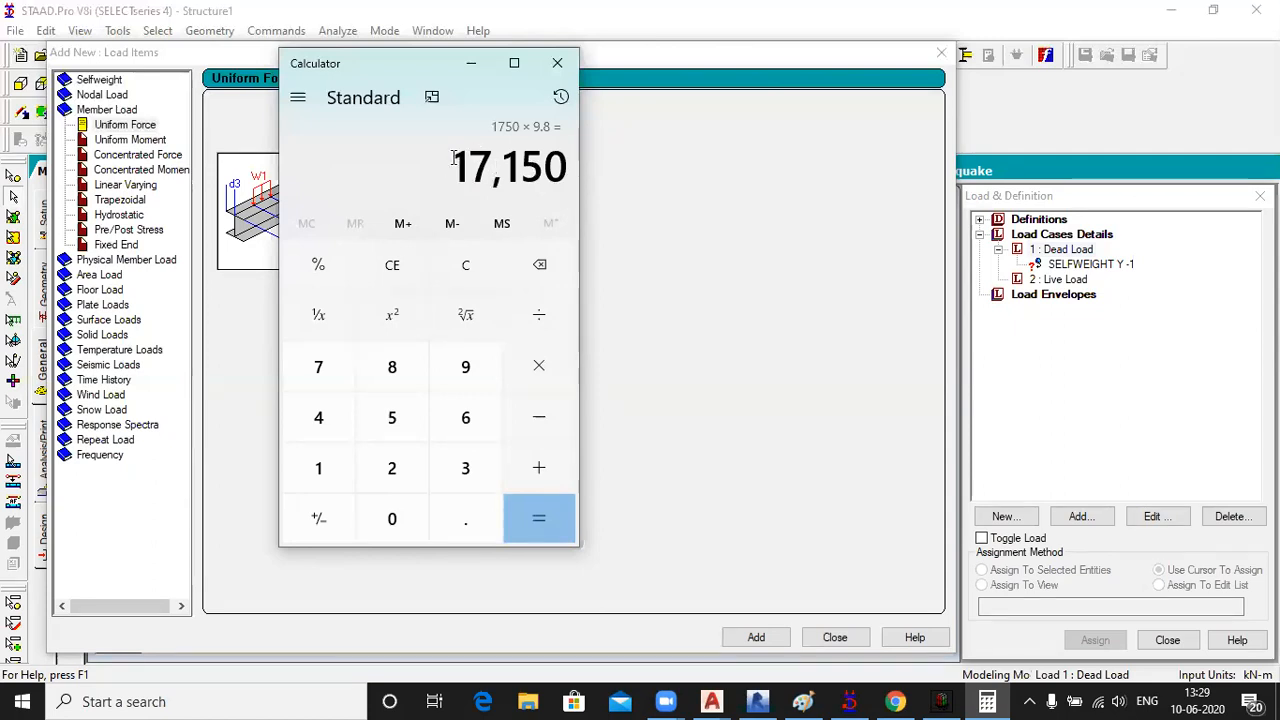
drag(455, 160, 568, 163)
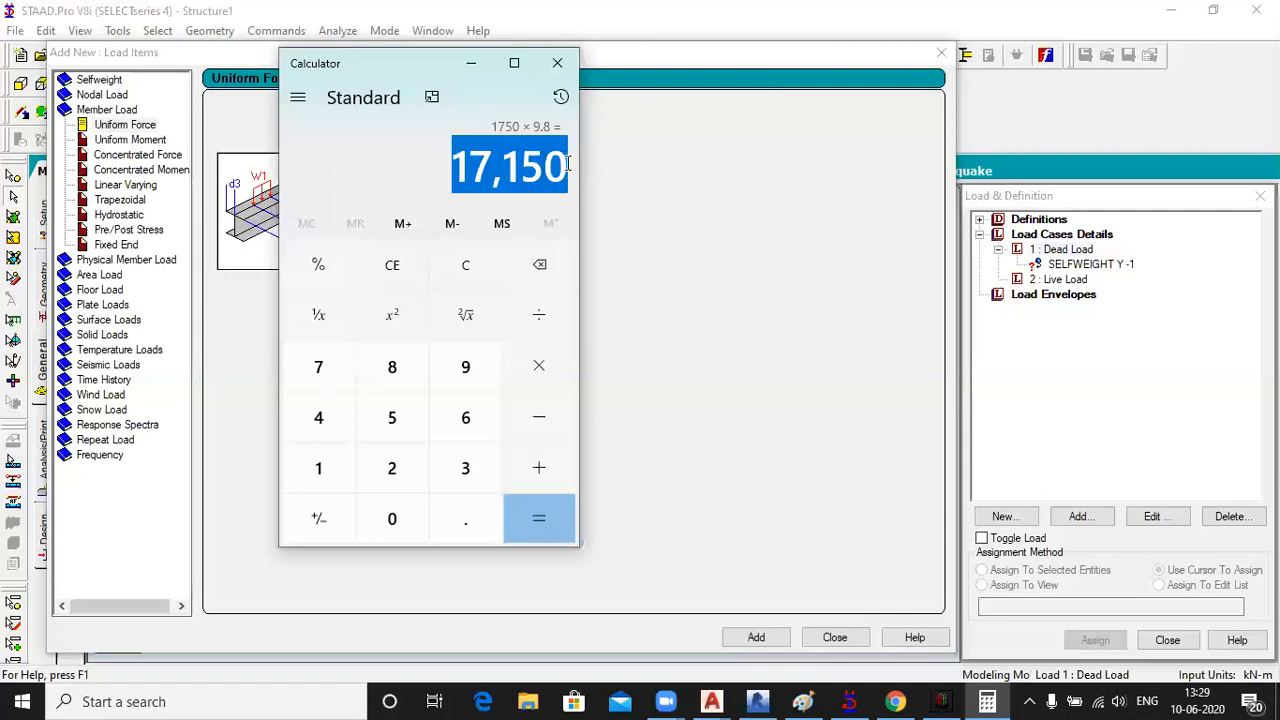
click(557, 63)
Step: Set the uniform force W1 to -10 kN/m
drag(405, 156, 337, 155)
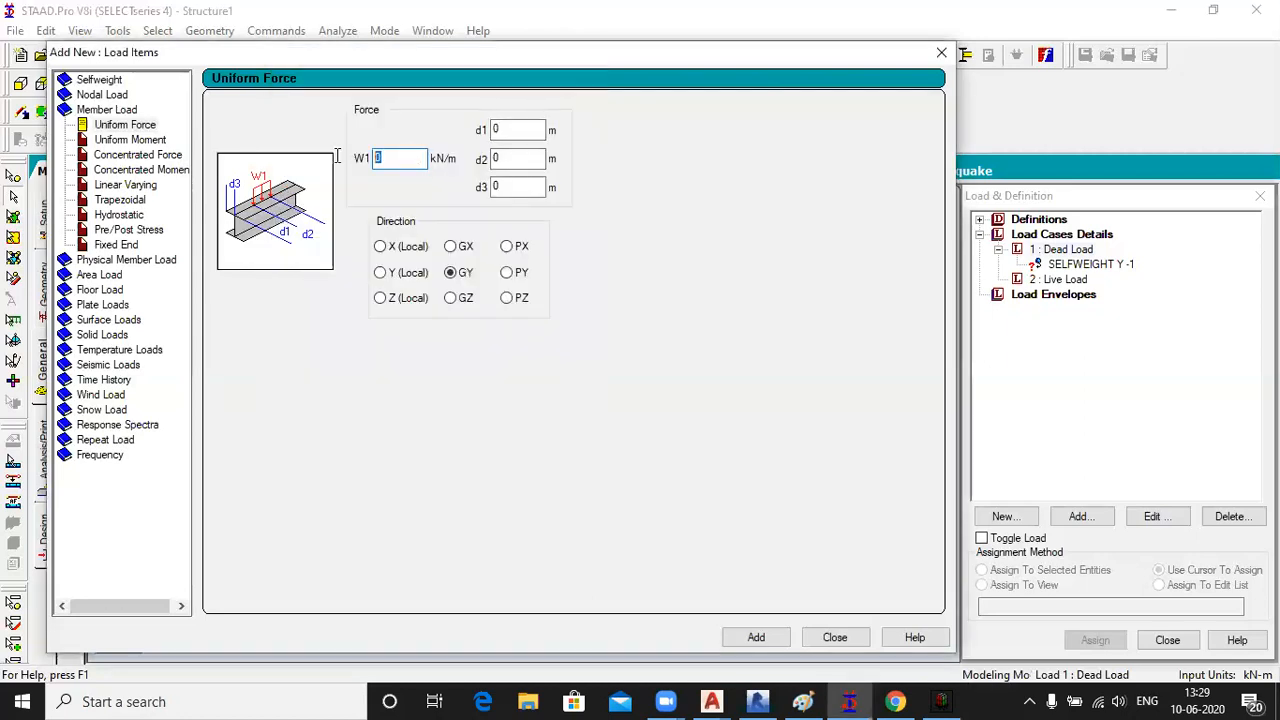
text(-17)
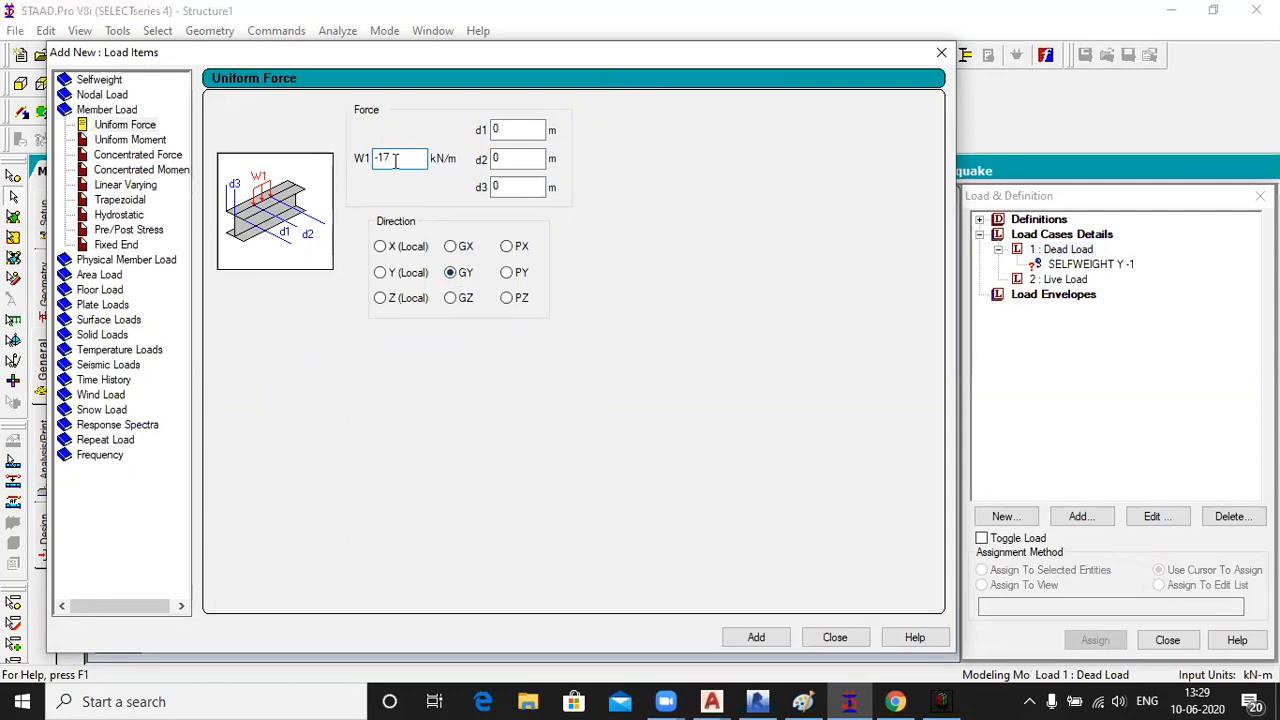
key(BackSpace)
key(BackSpace)
text(9)
key(BackSpace)
text(10)
Step: Set d2 to 3 m and d3 to 0.115 m and add the uniform force to the Dead Load case
drag(507, 157, 466, 160)
text(3)
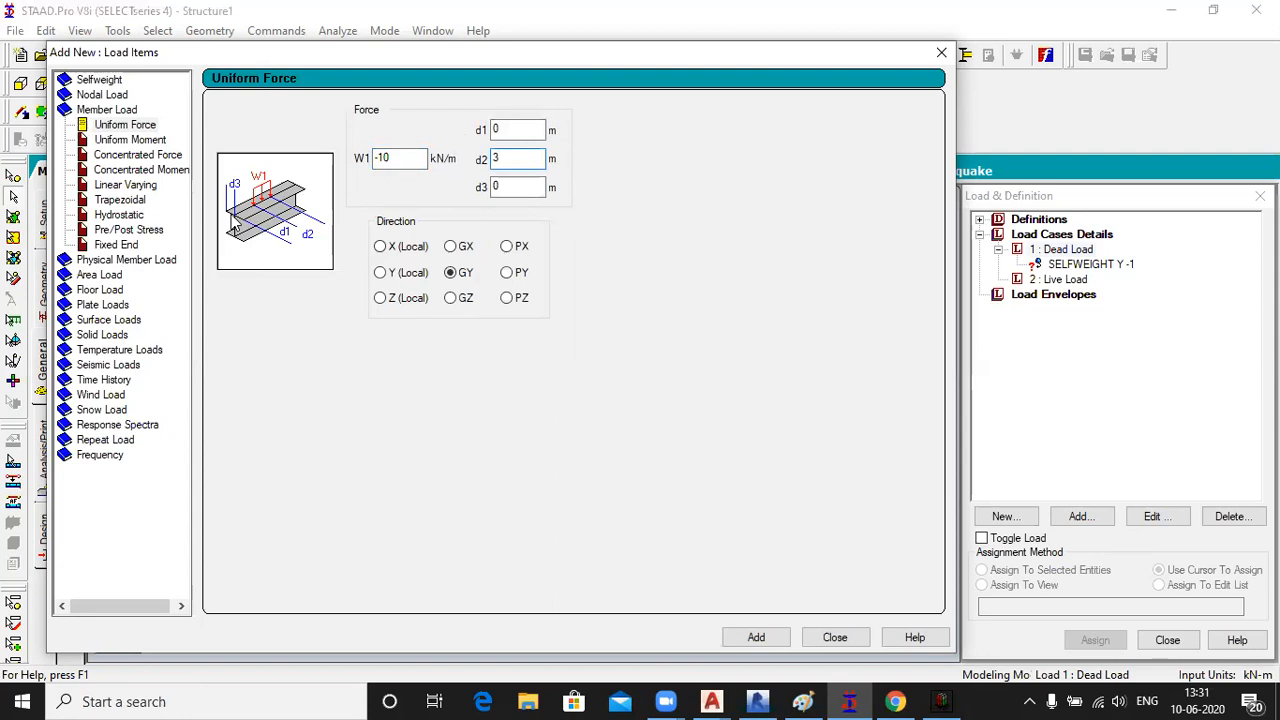
click(504, 186)
text(0.112)
key(BackSpace)
text(5)
click(764, 643)
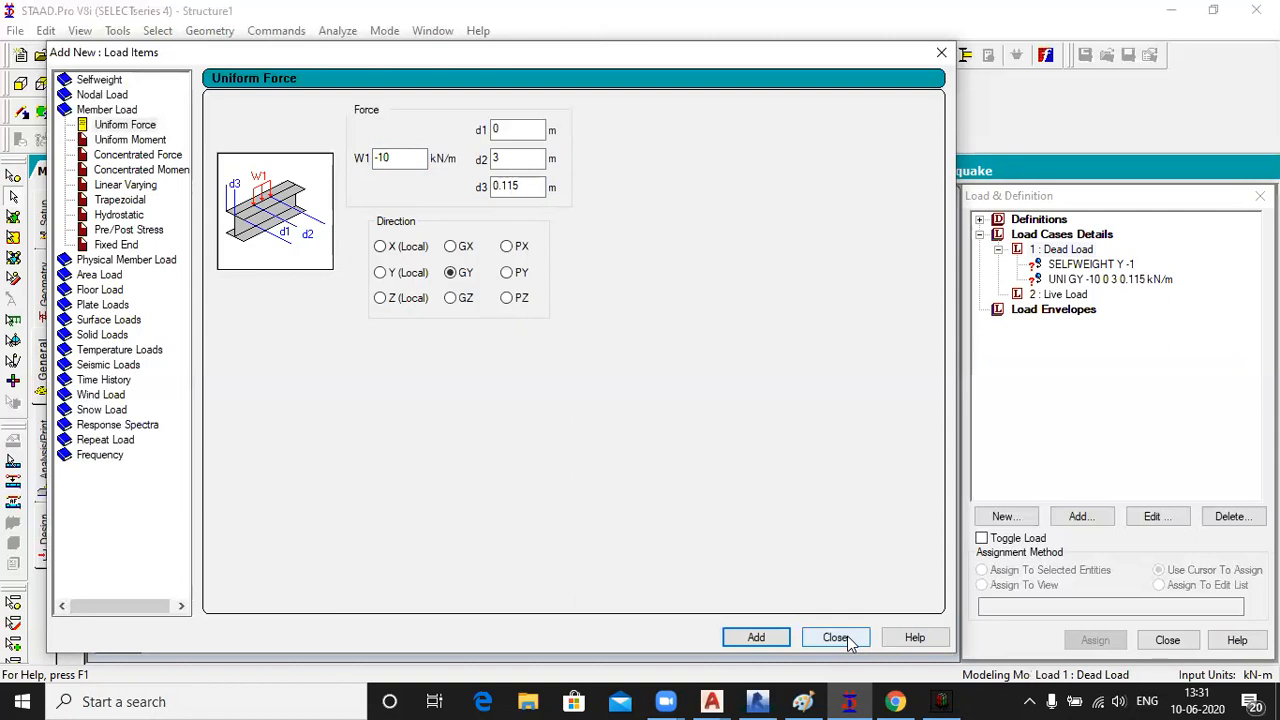
Step: Start a YRANGE floor load for the Dead Load case with a Global Y pressure of -5 kN/m2
double_click(95, 111)
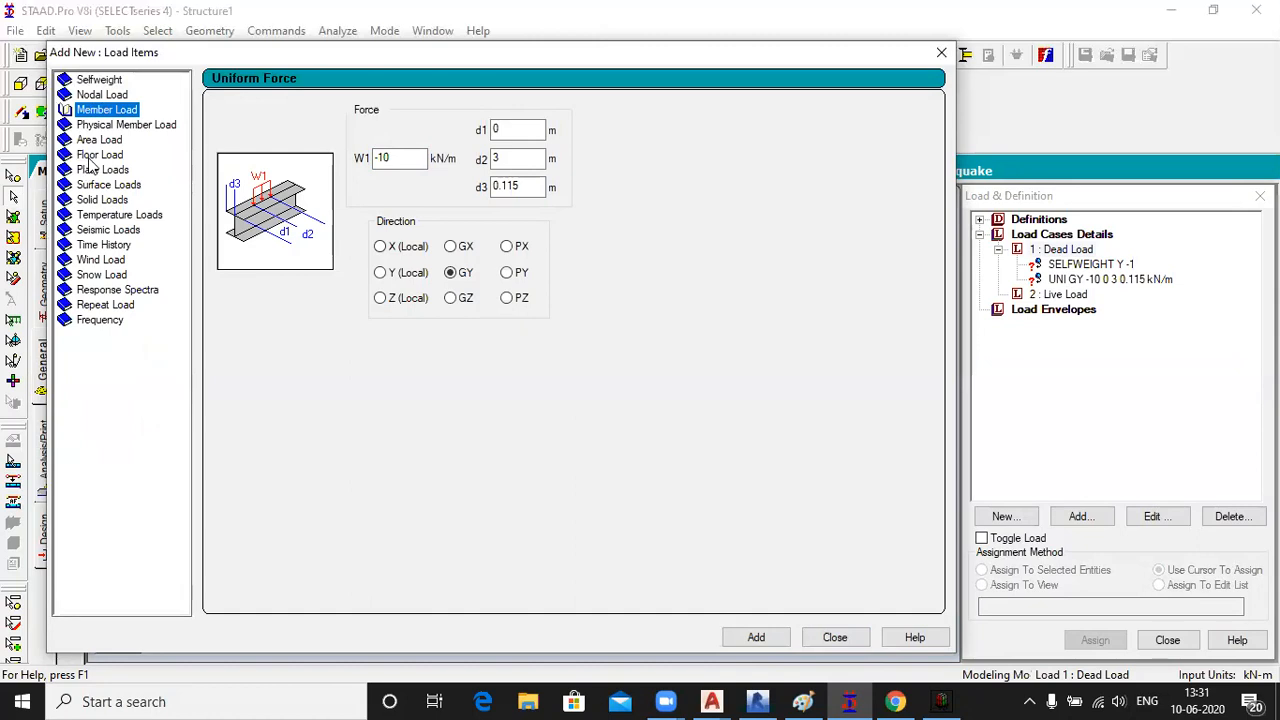
double_click(92, 156)
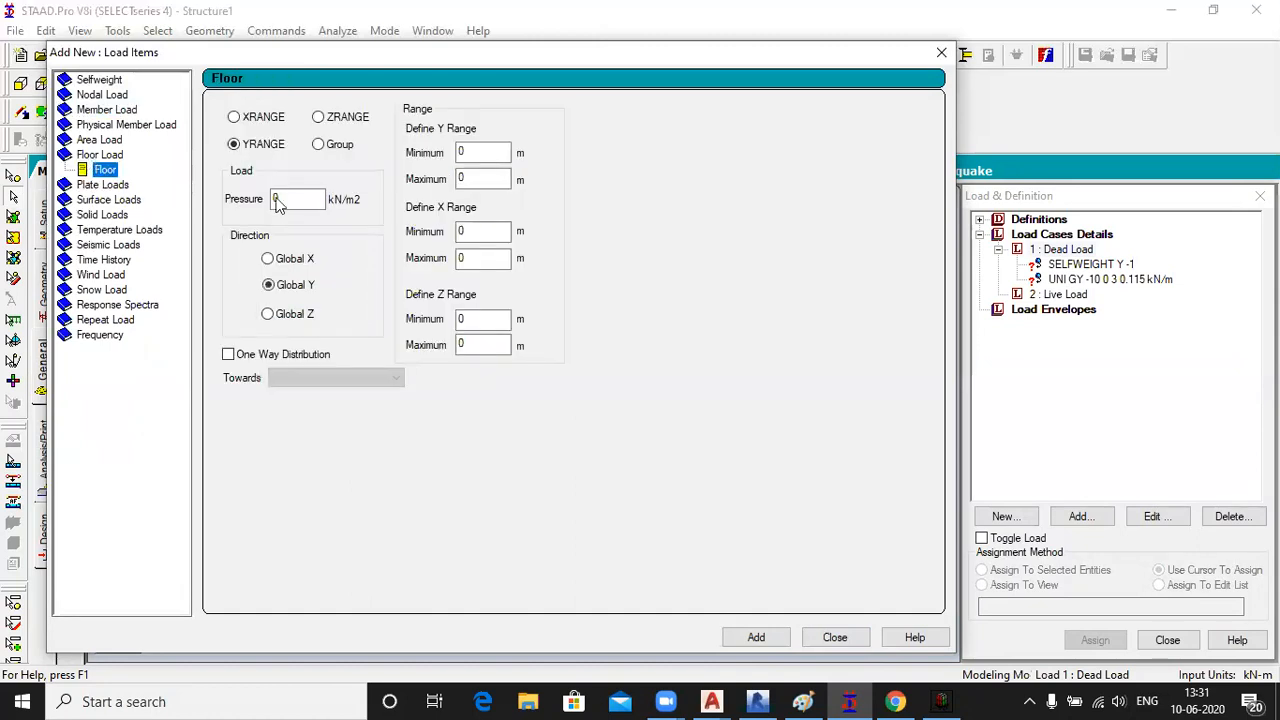
drag(303, 197, 253, 190)
text(-5)
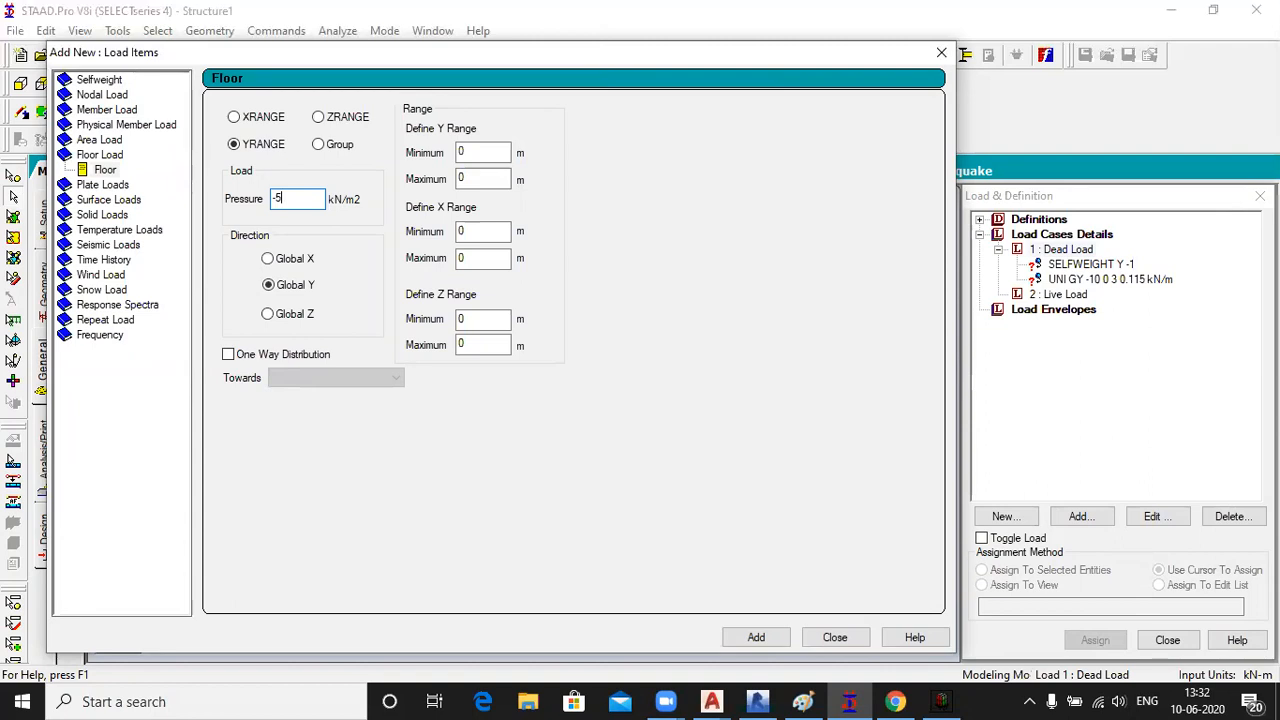
Step: Set the maximum Y, X and Z ranges to 15, 12 and 12 m, add the floor load to Dead Load and display it
double_click(469, 178)
text(15)
double_click(484, 259)
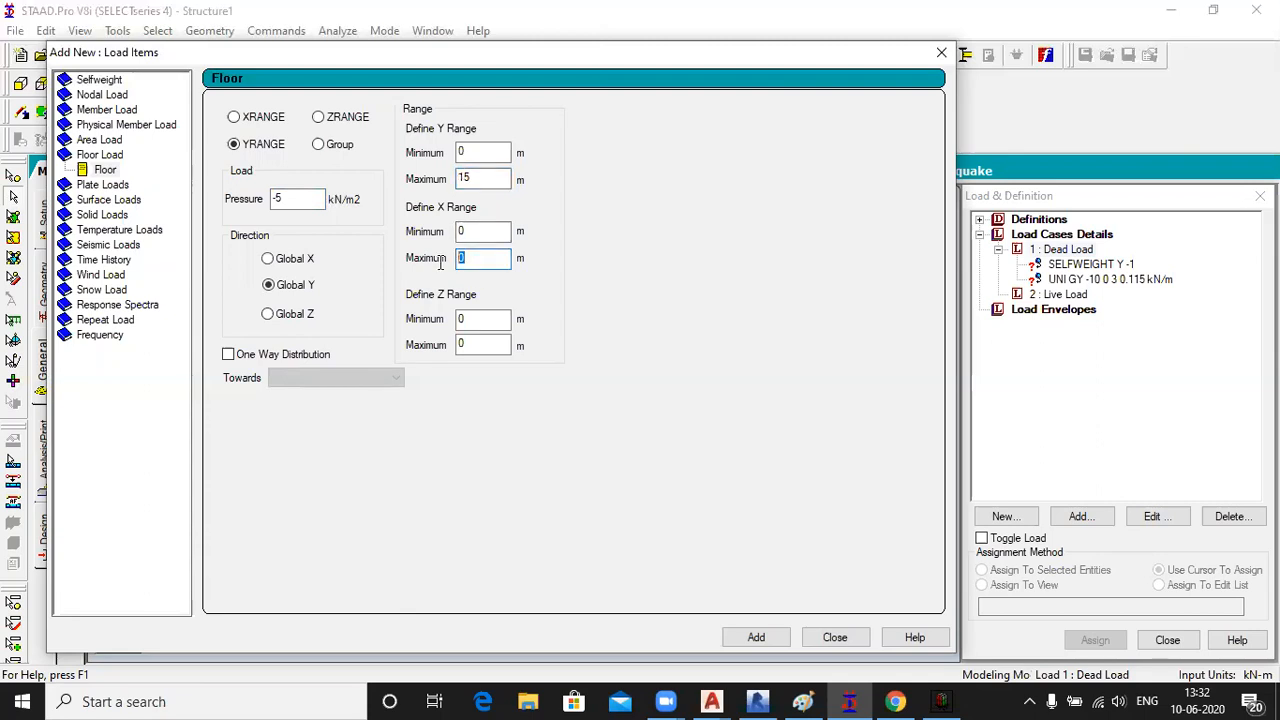
text(12)
double_click(470, 344)
text(12)
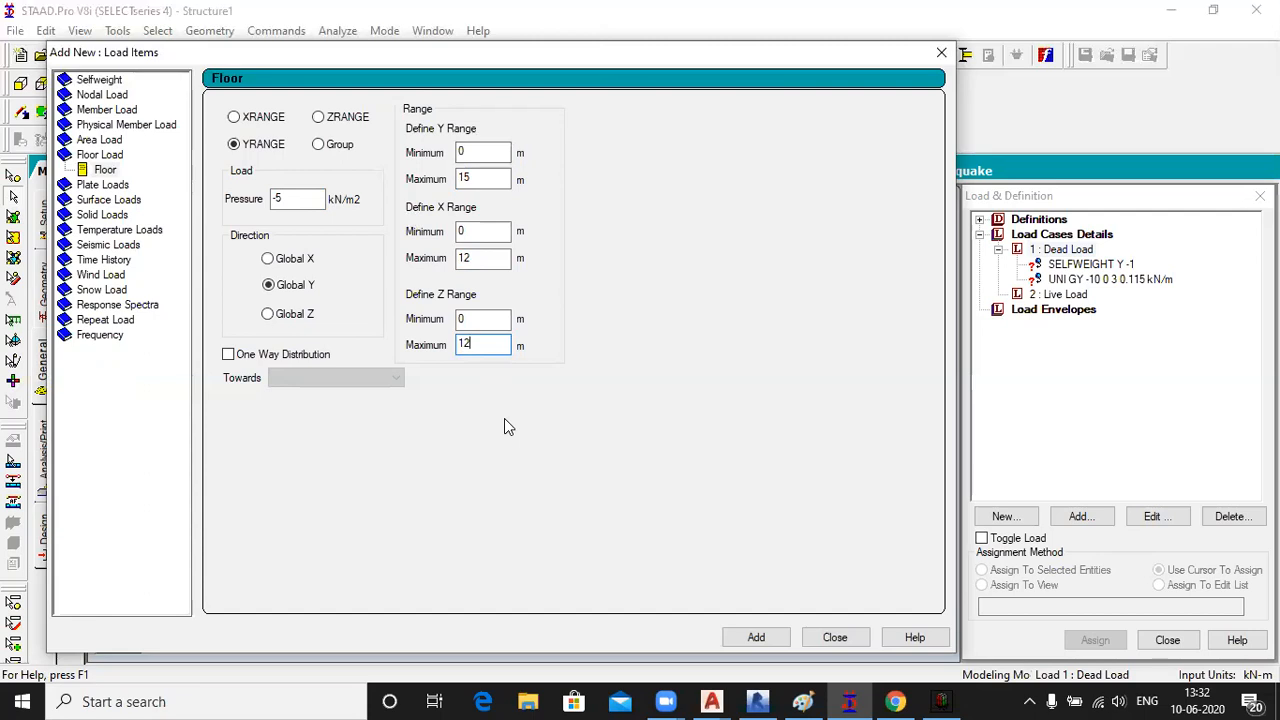
click(755, 638)
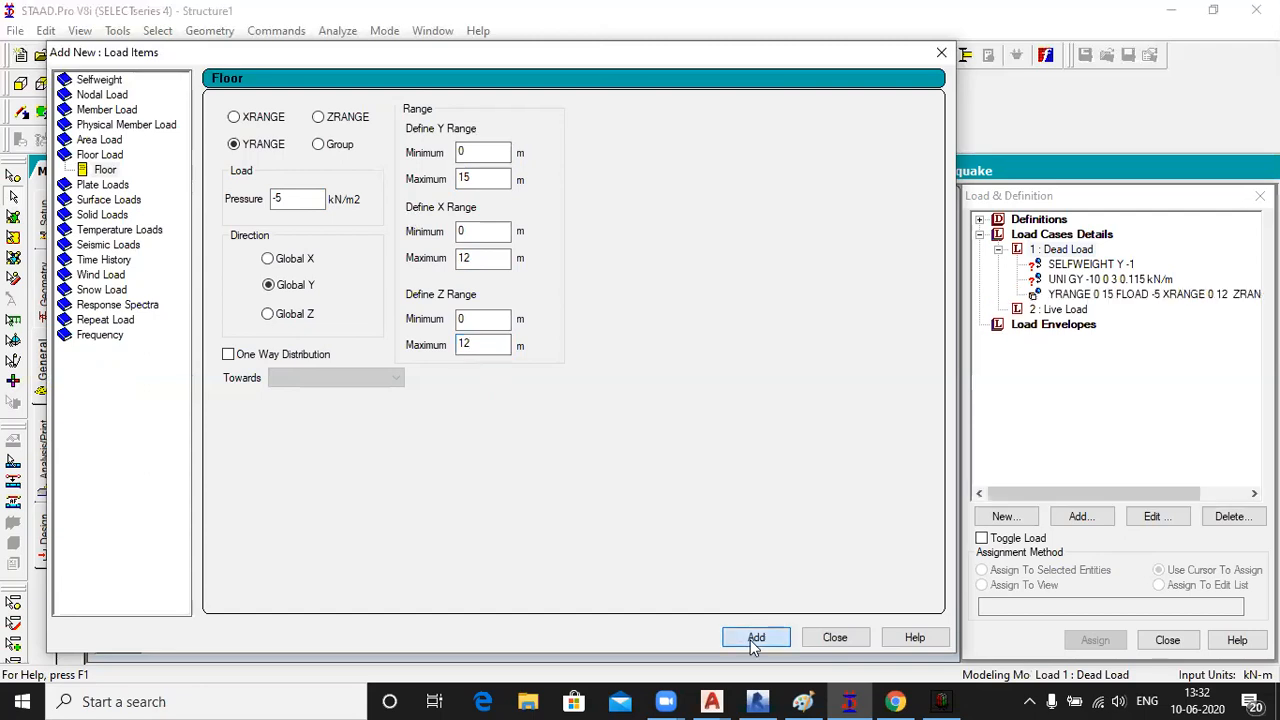
click(857, 642)
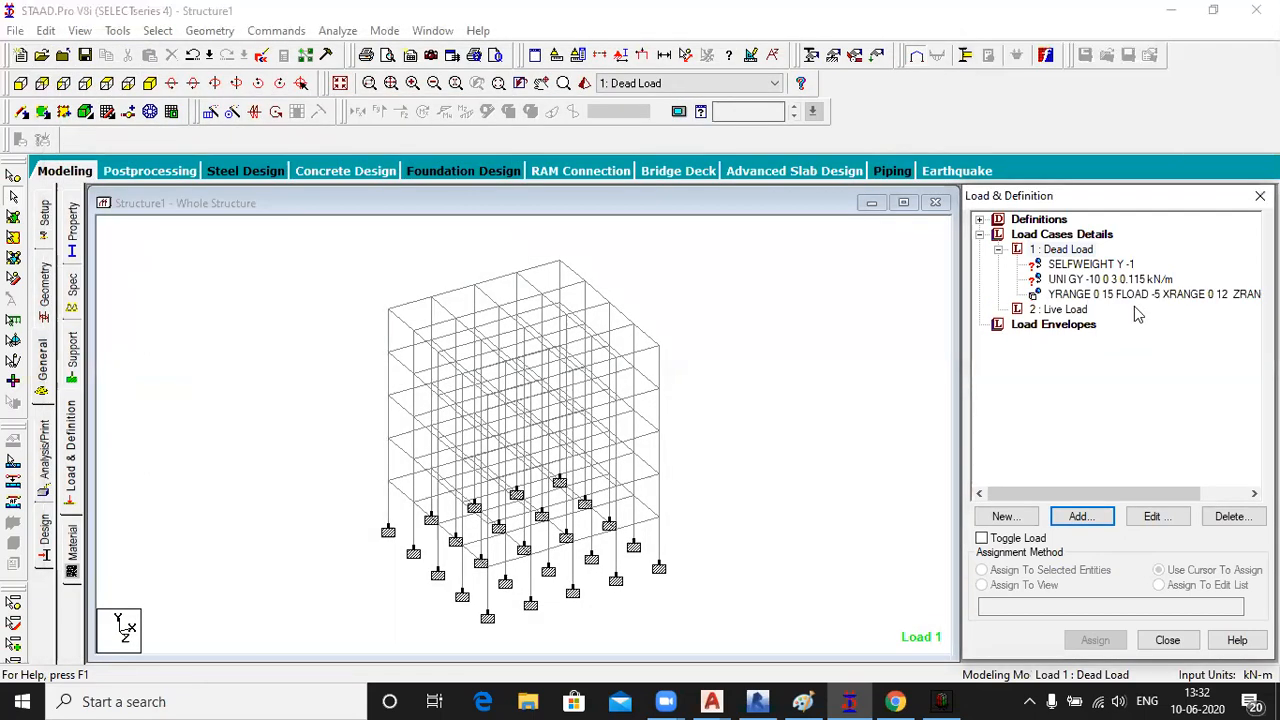
click(1143, 300)
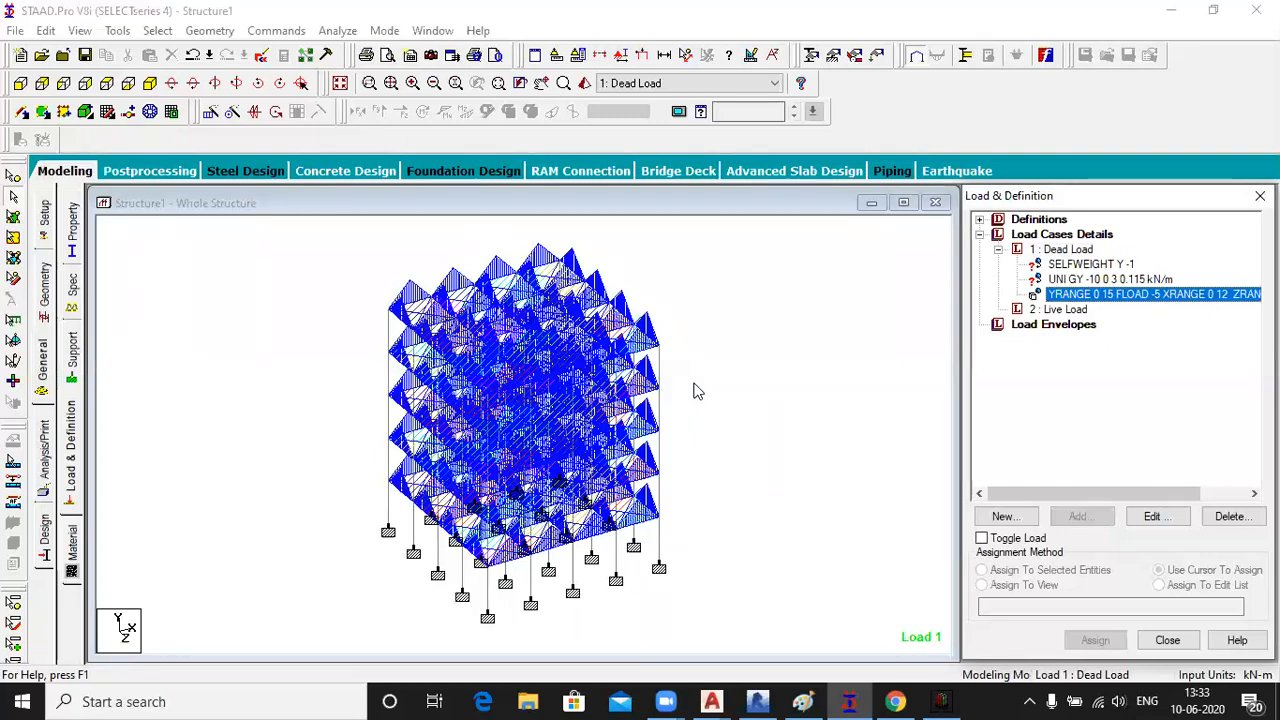
Step: Assign the Dead Load selfweight to the whole structure using the Assign To View method
click(1090, 265)
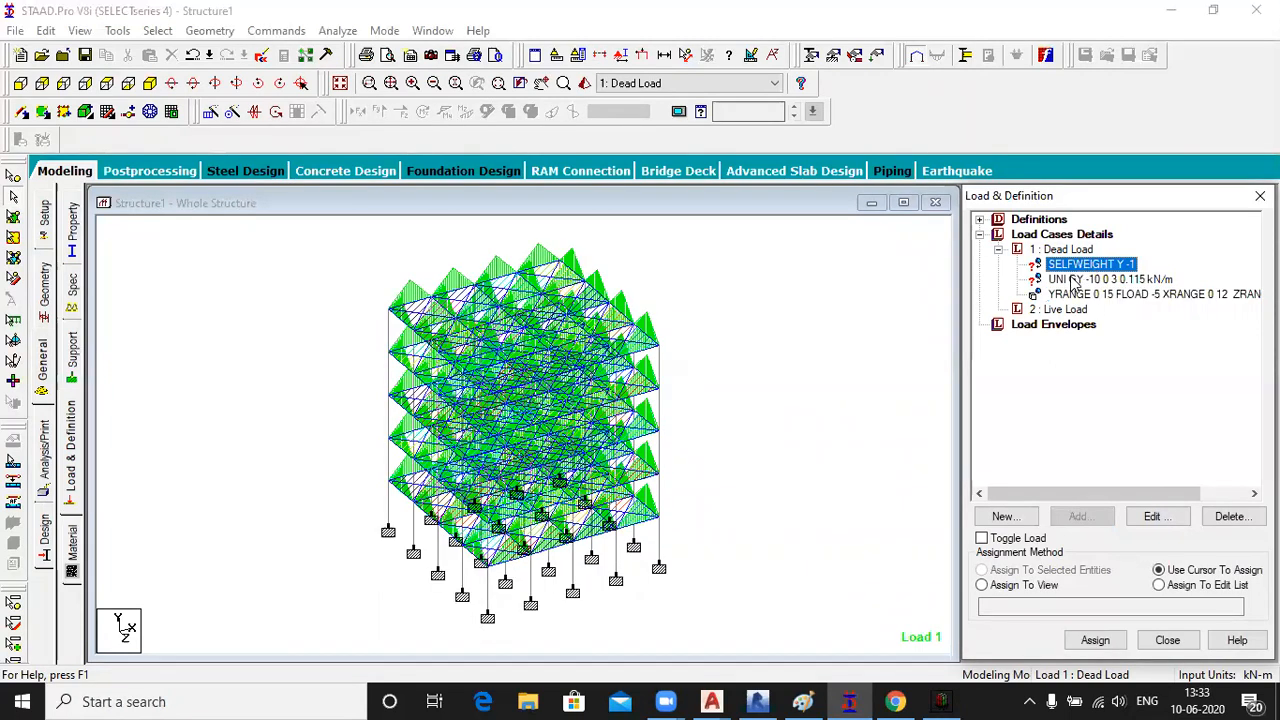
click(1075, 280)
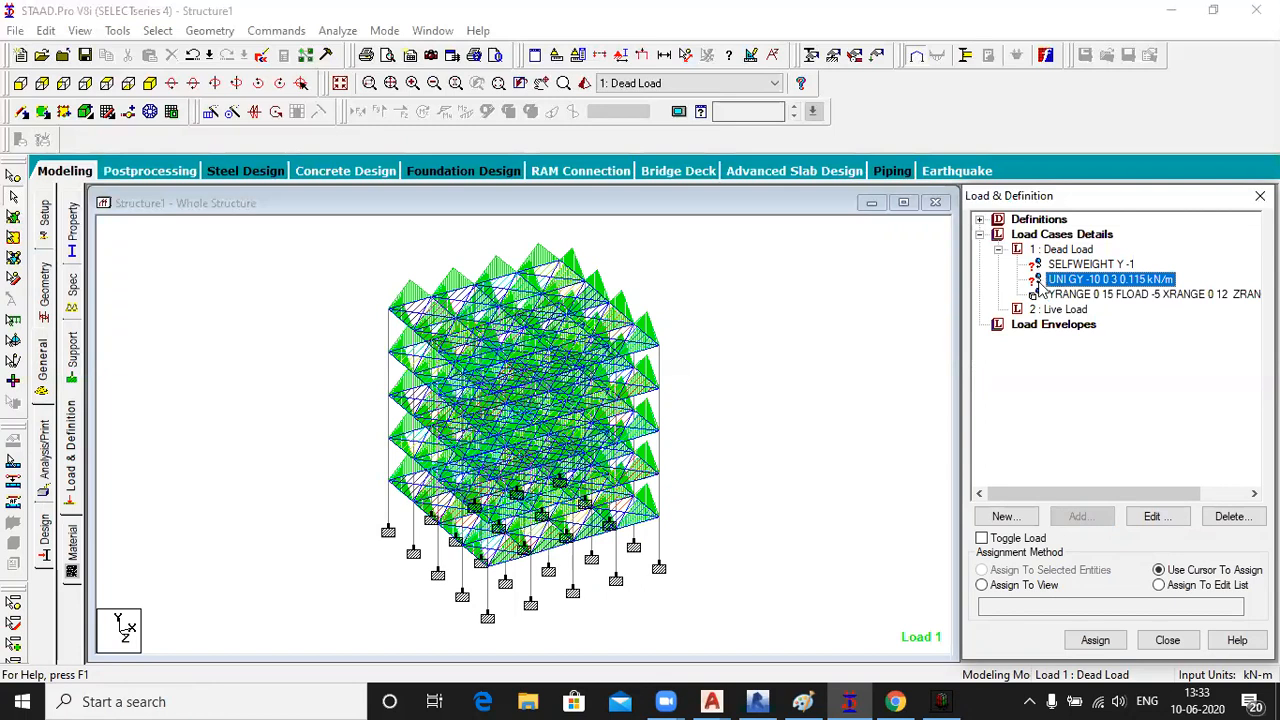
click(1068, 265)
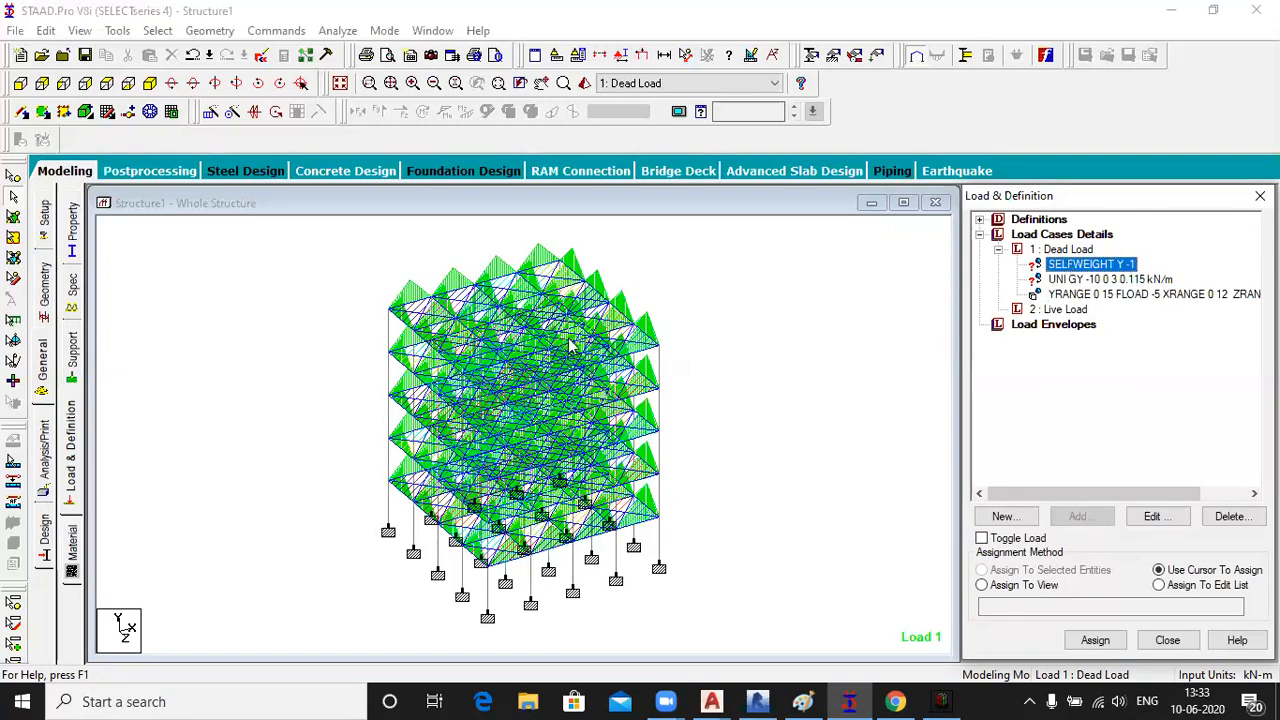
click(984, 585)
click(1095, 640)
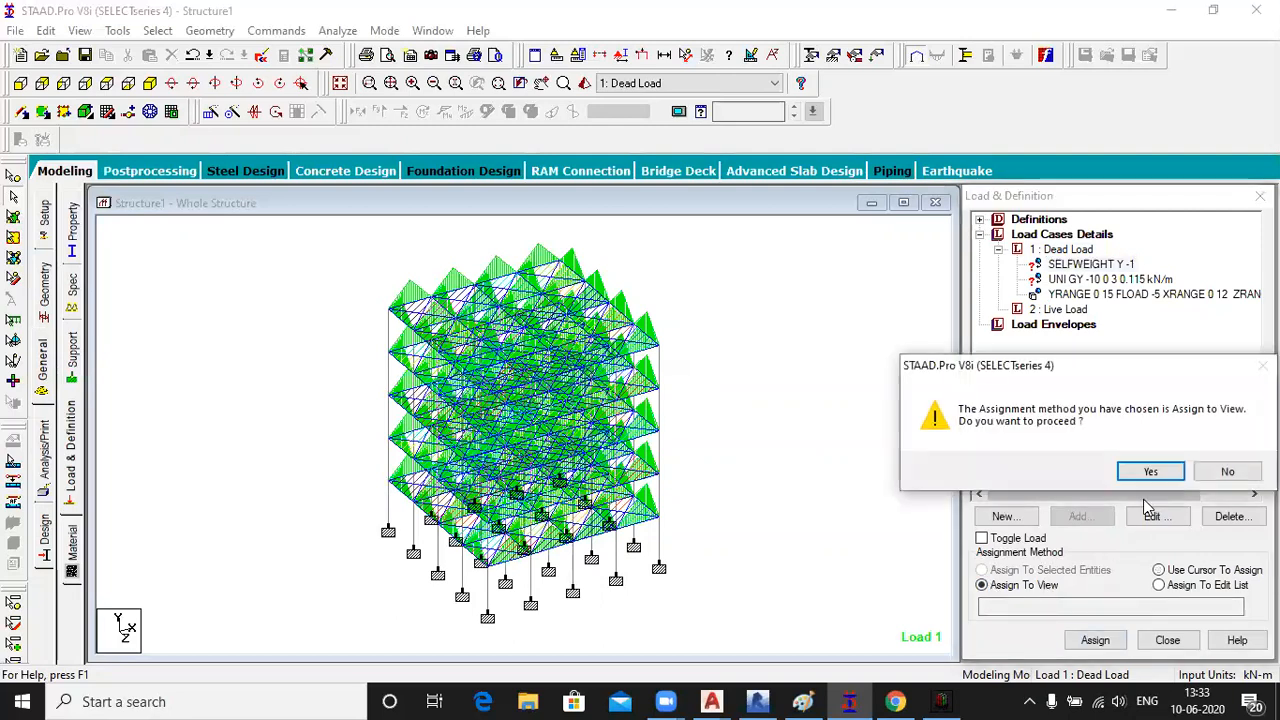
click(1148, 472)
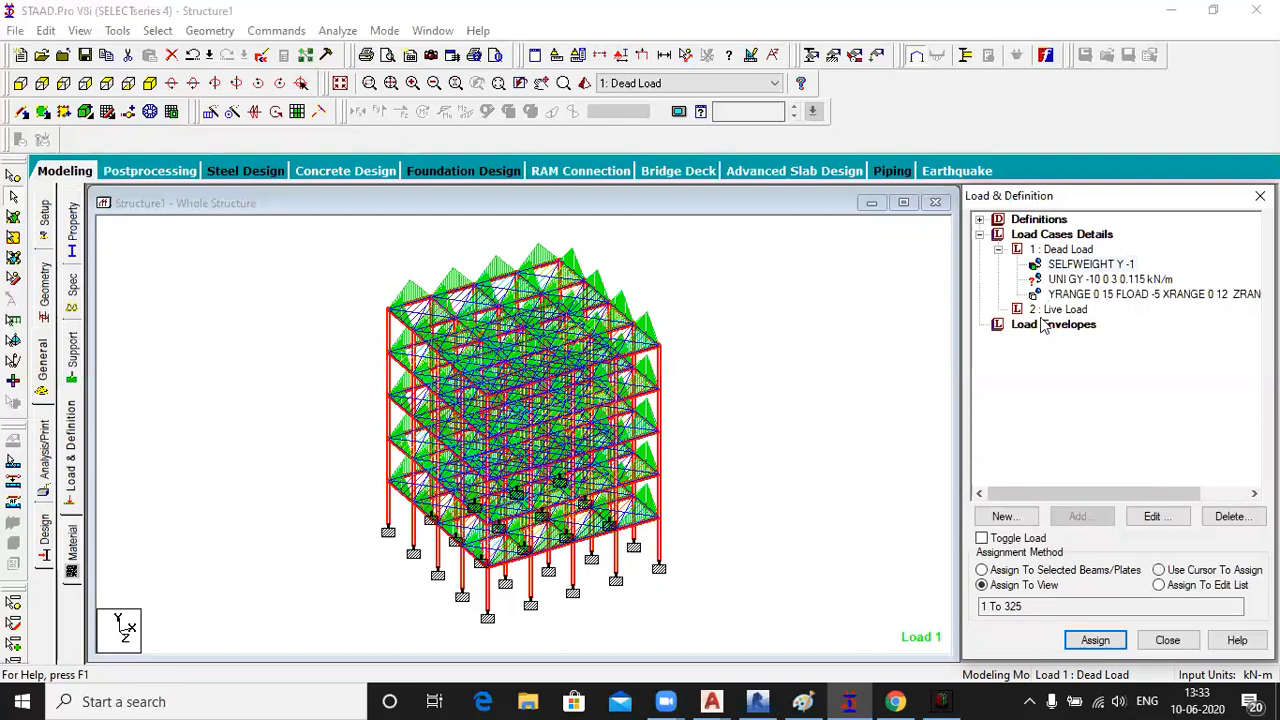
Step: Choose the -10 kN/m uniform load for assignment and select all beams parallel to X and Z
click(1086, 281)
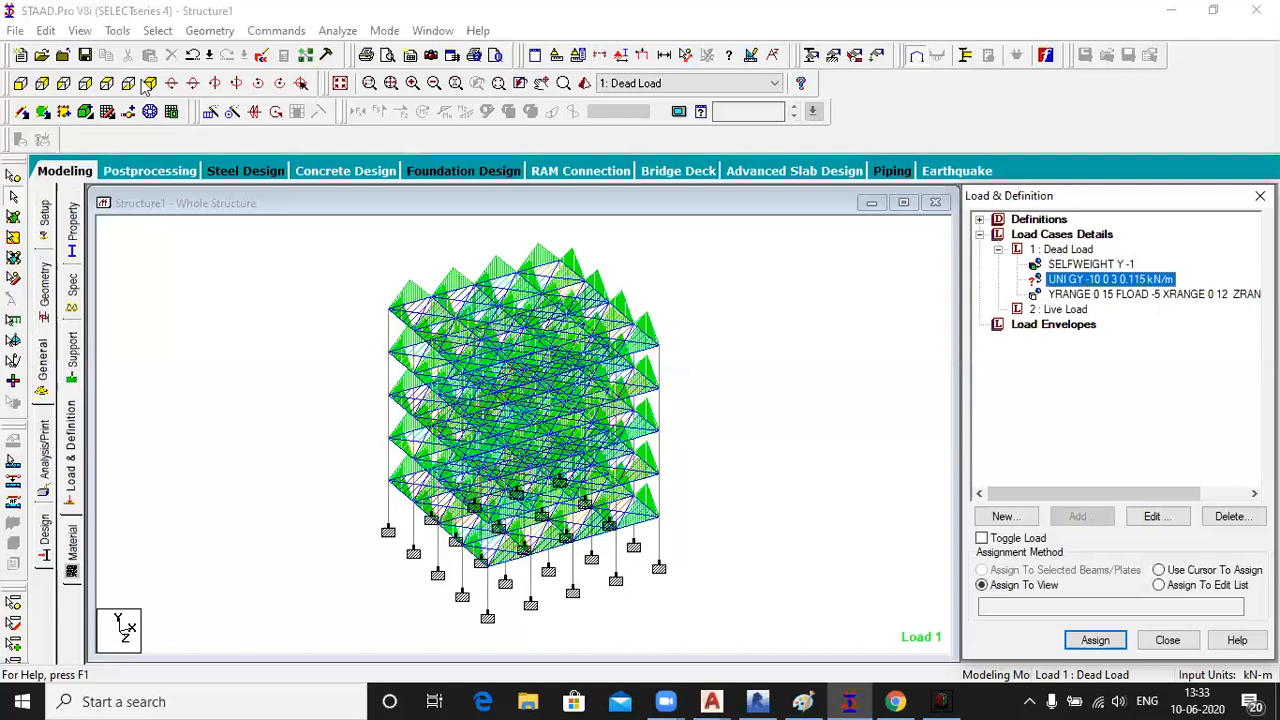
click(157, 30)
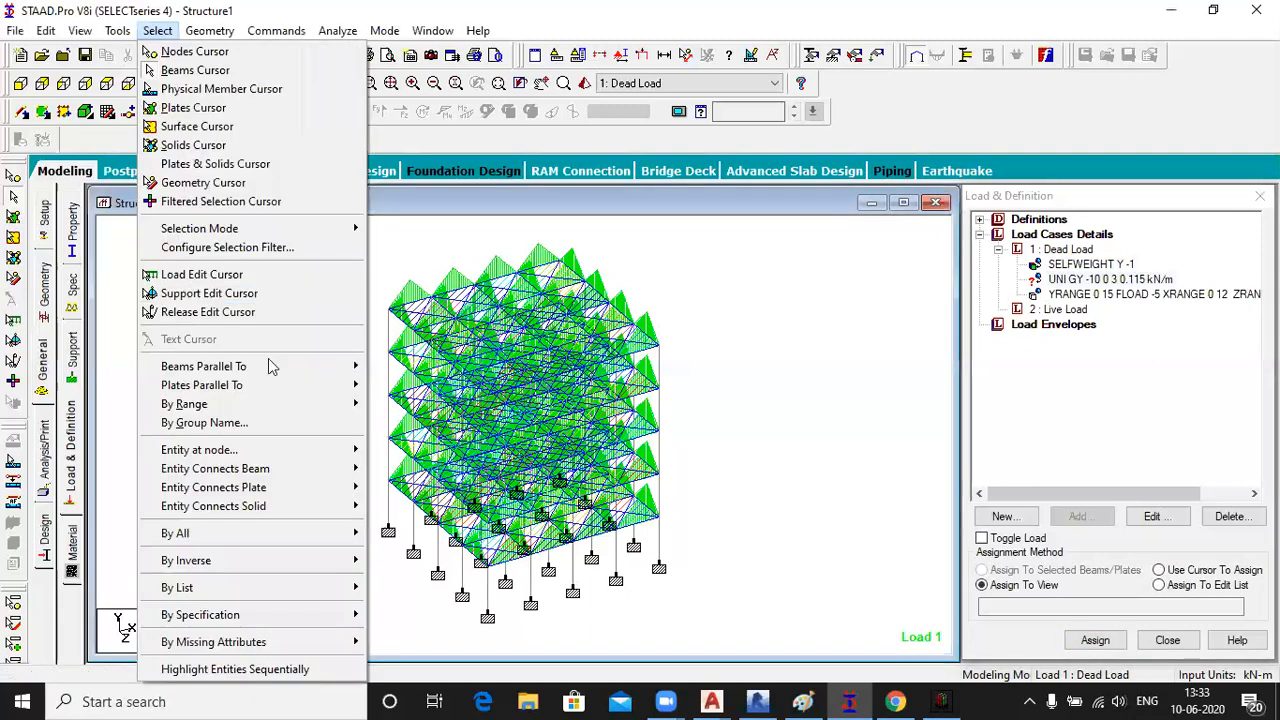
mouse_move(360, 367)
click(402, 367)
click(163, 31)
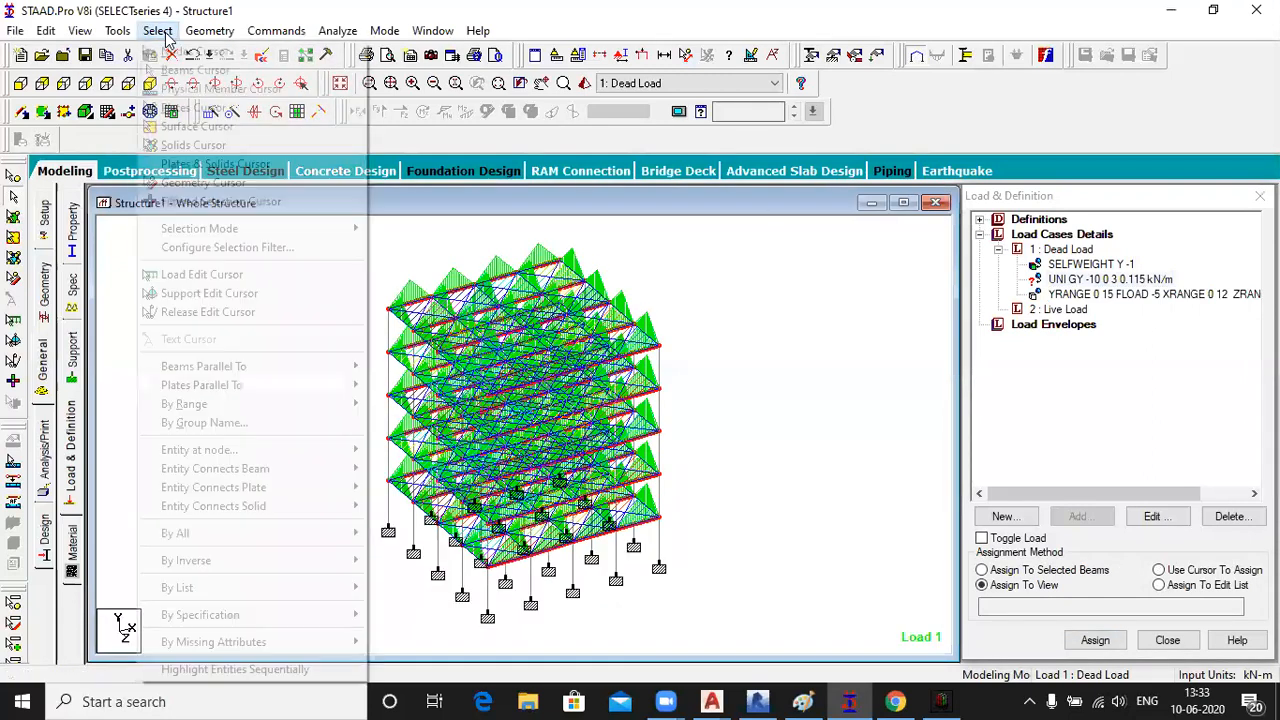
mouse_move(252, 367)
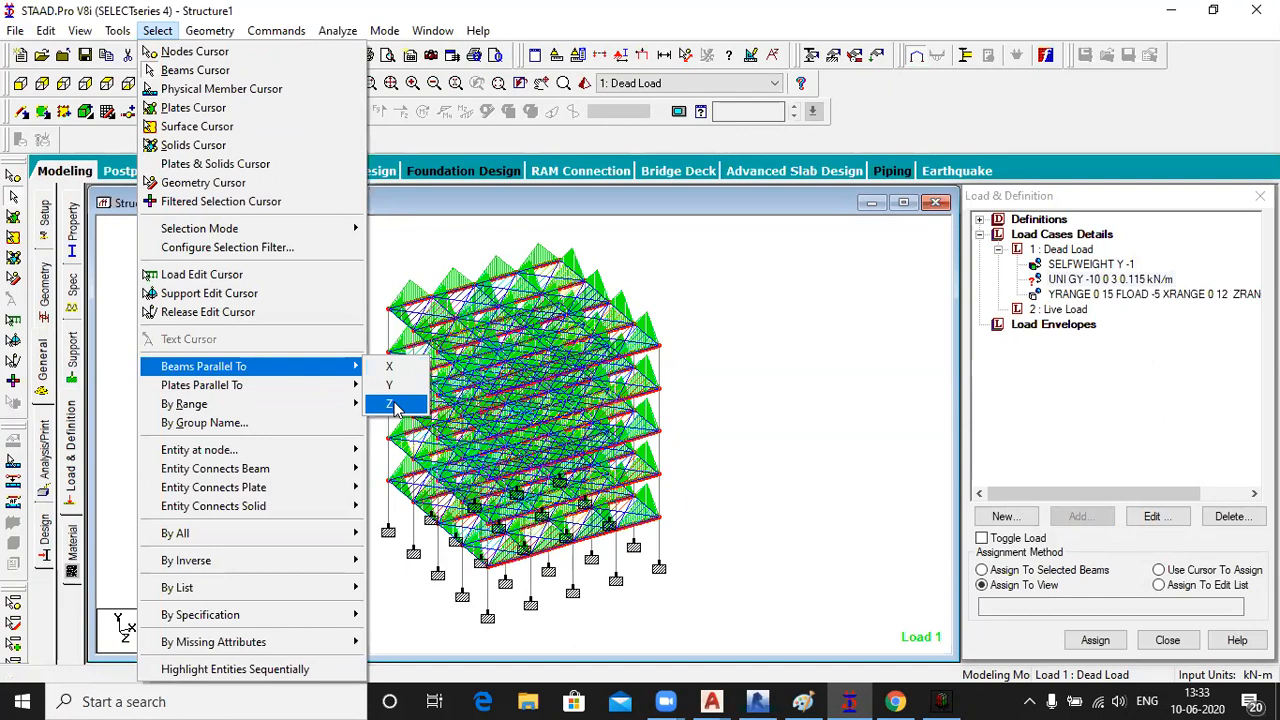
click(393, 405)
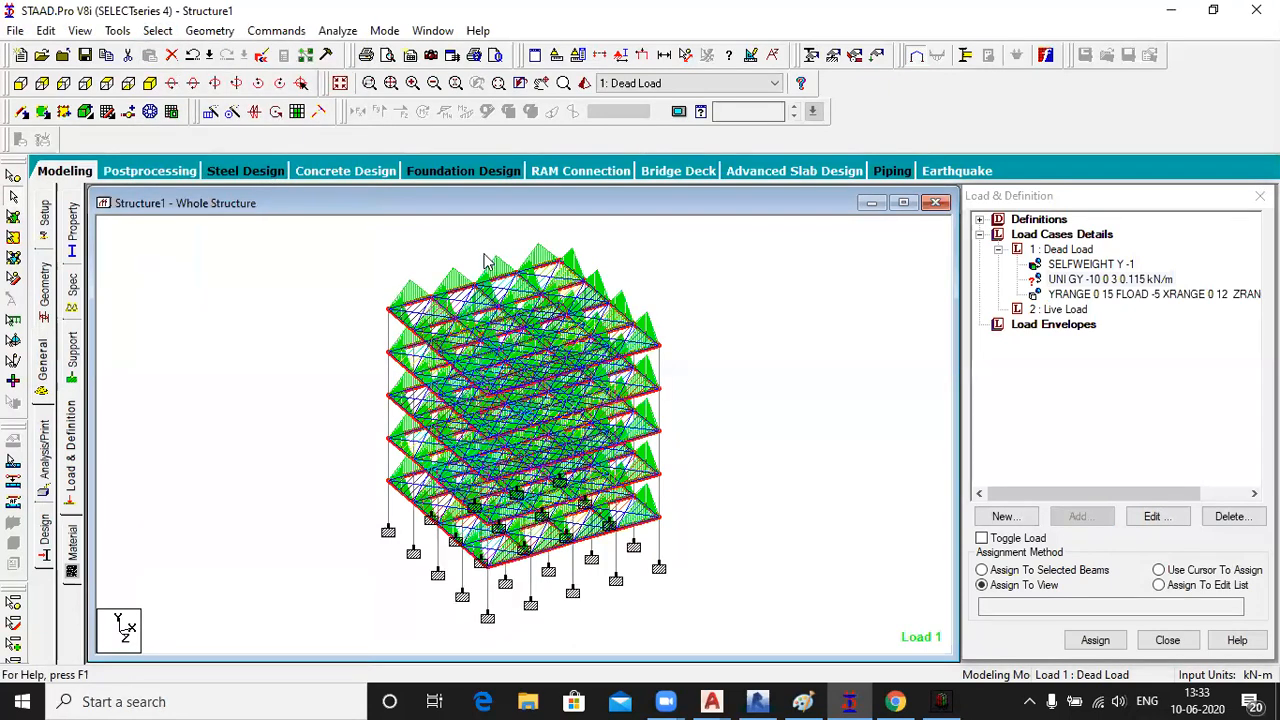
Step: Assign the uniform load to the selected beams and clear the beam selection
click(994, 577)
click(984, 570)
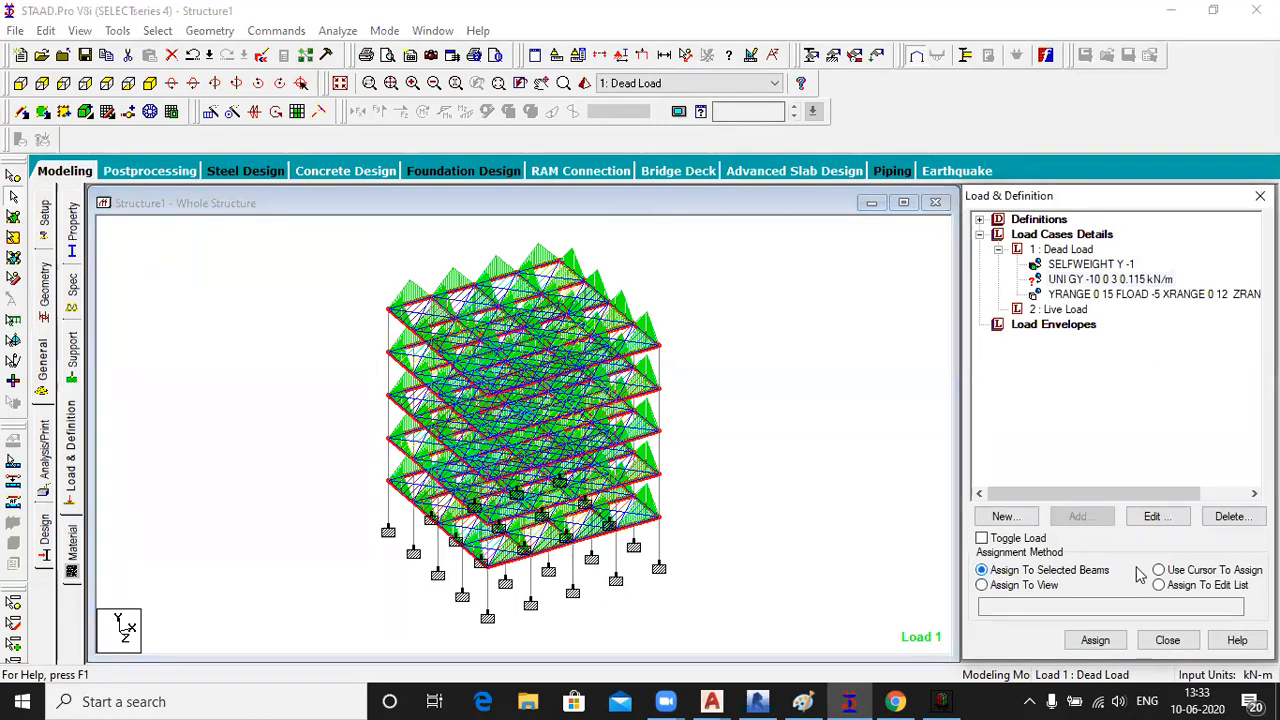
click(1095, 640)
click(1148, 474)
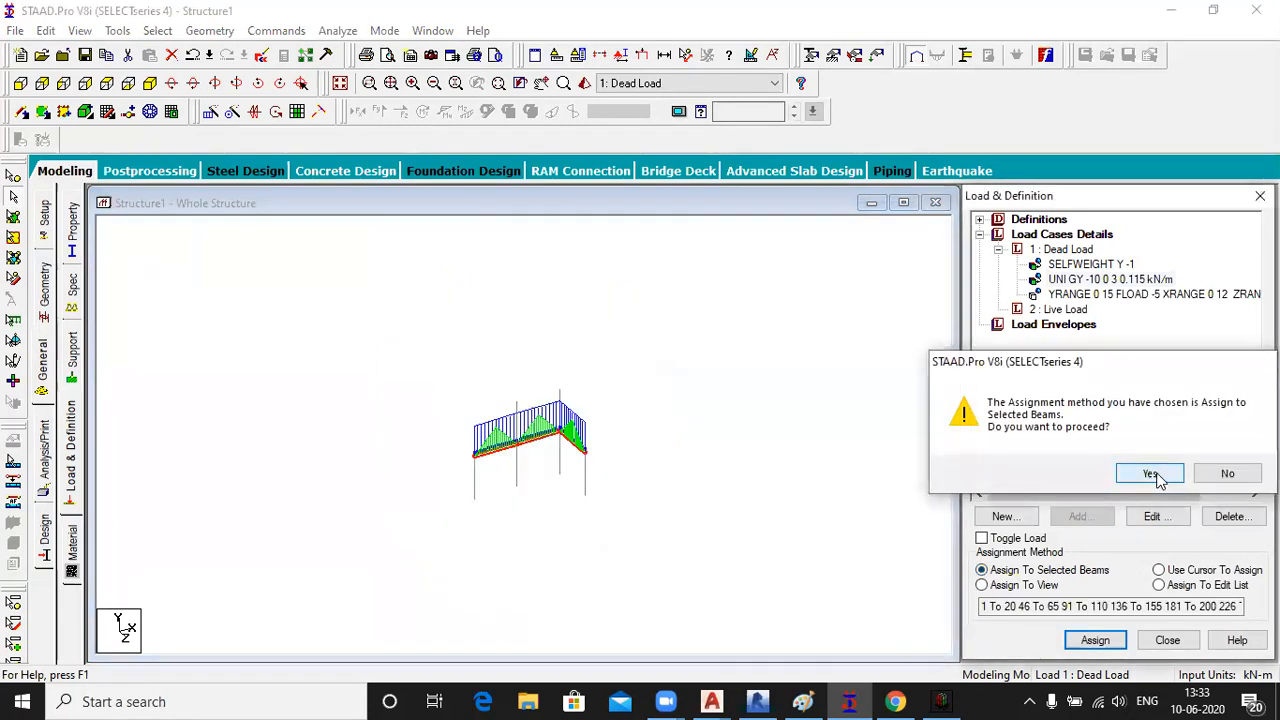
click(808, 392)
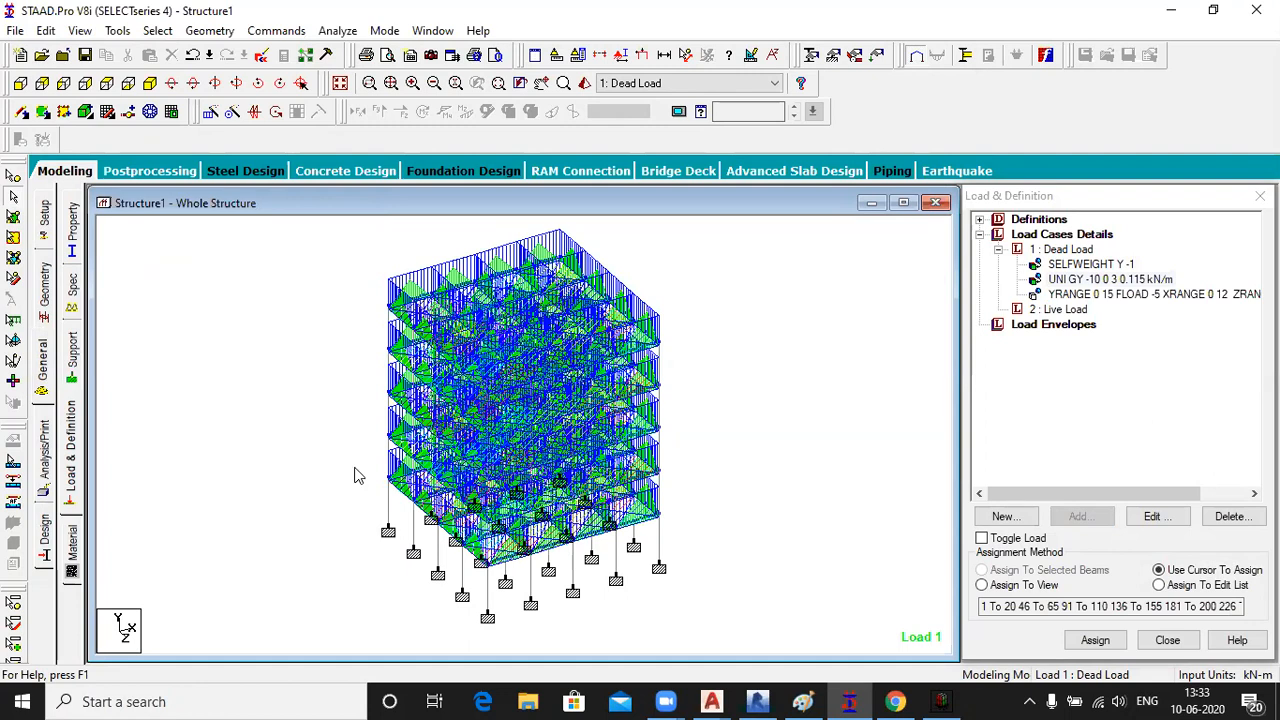
click(998, 250)
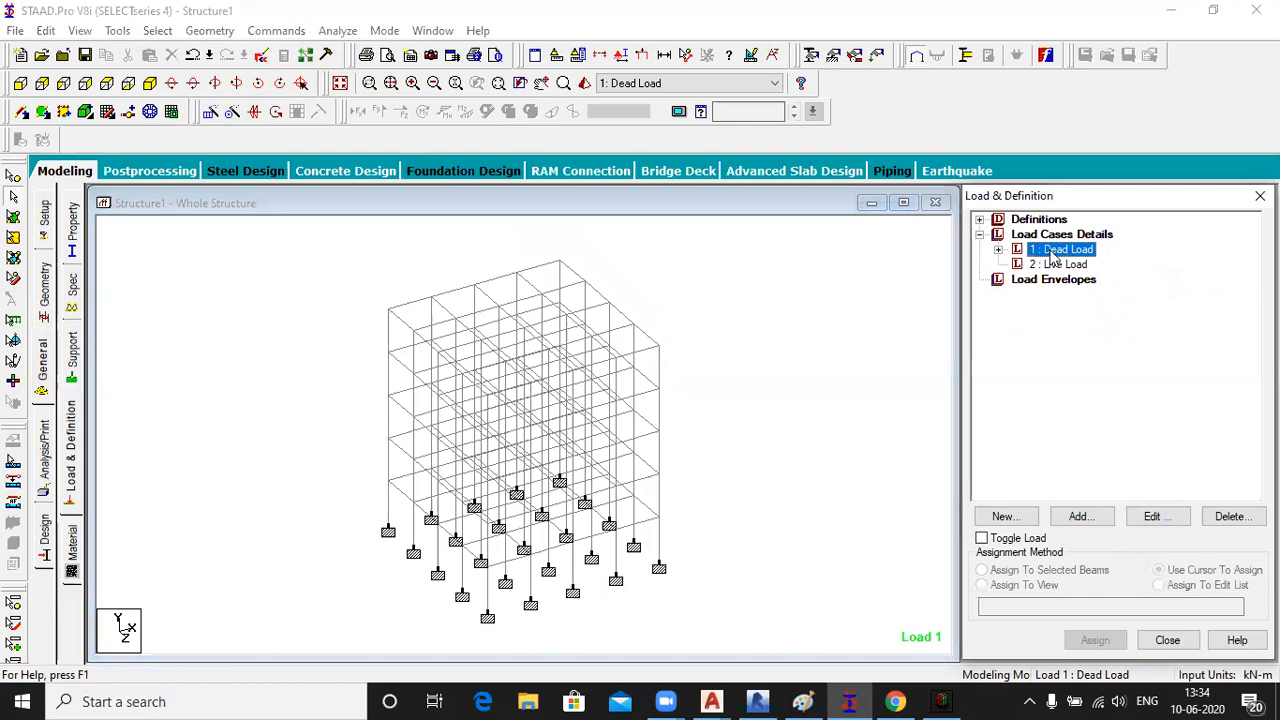
click(998, 249)
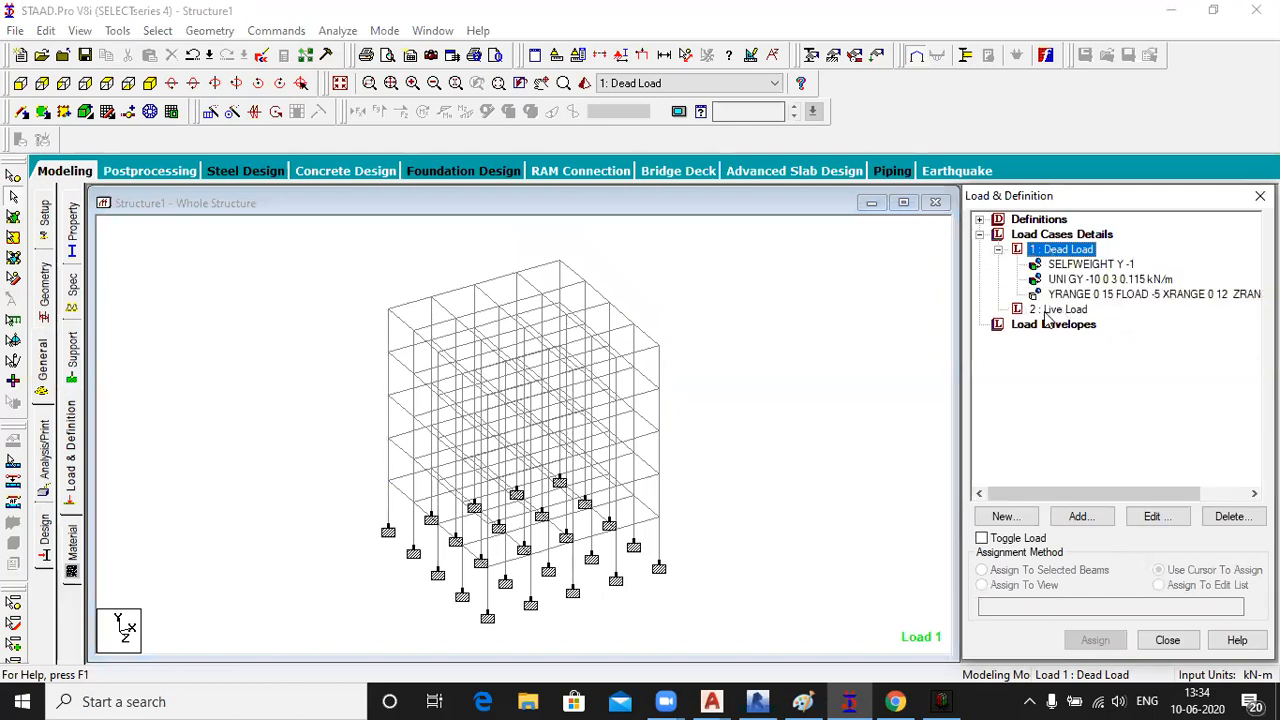
Step: Start a YRANGE floor load for the Live Load case with a Global Y pressure of 4.2 kN/m2
click(1047, 312)
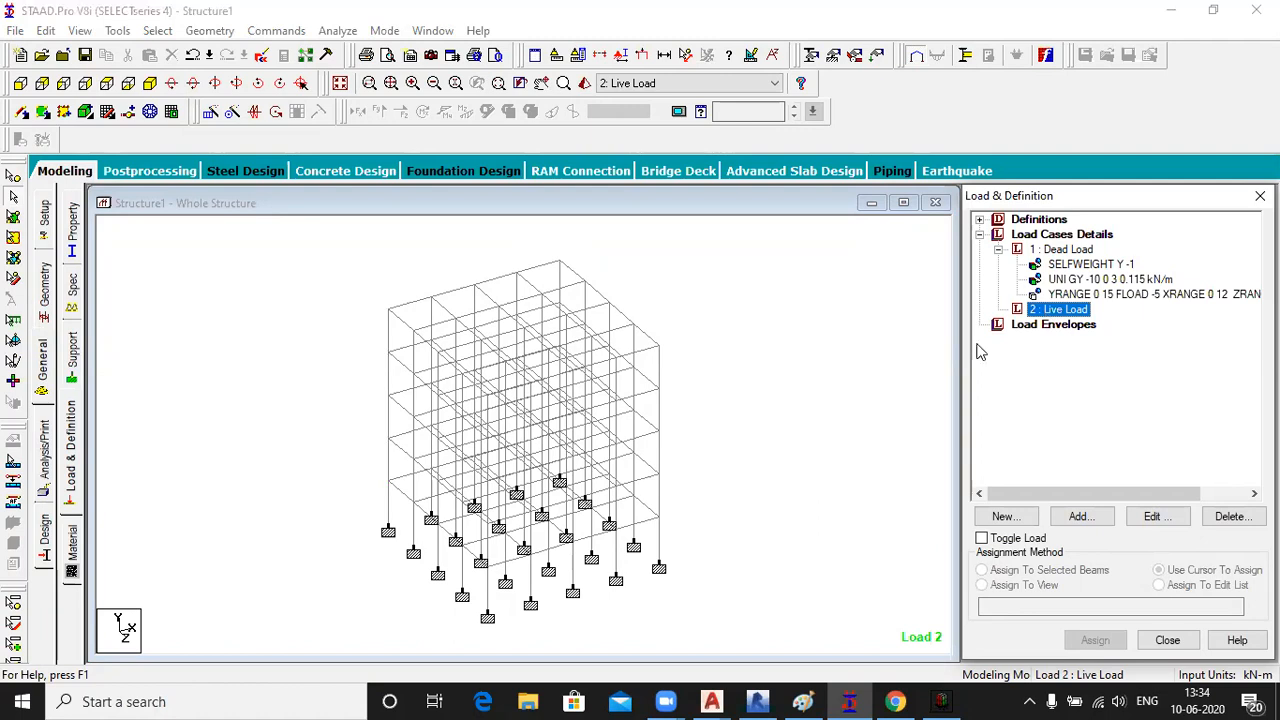
click(1078, 518)
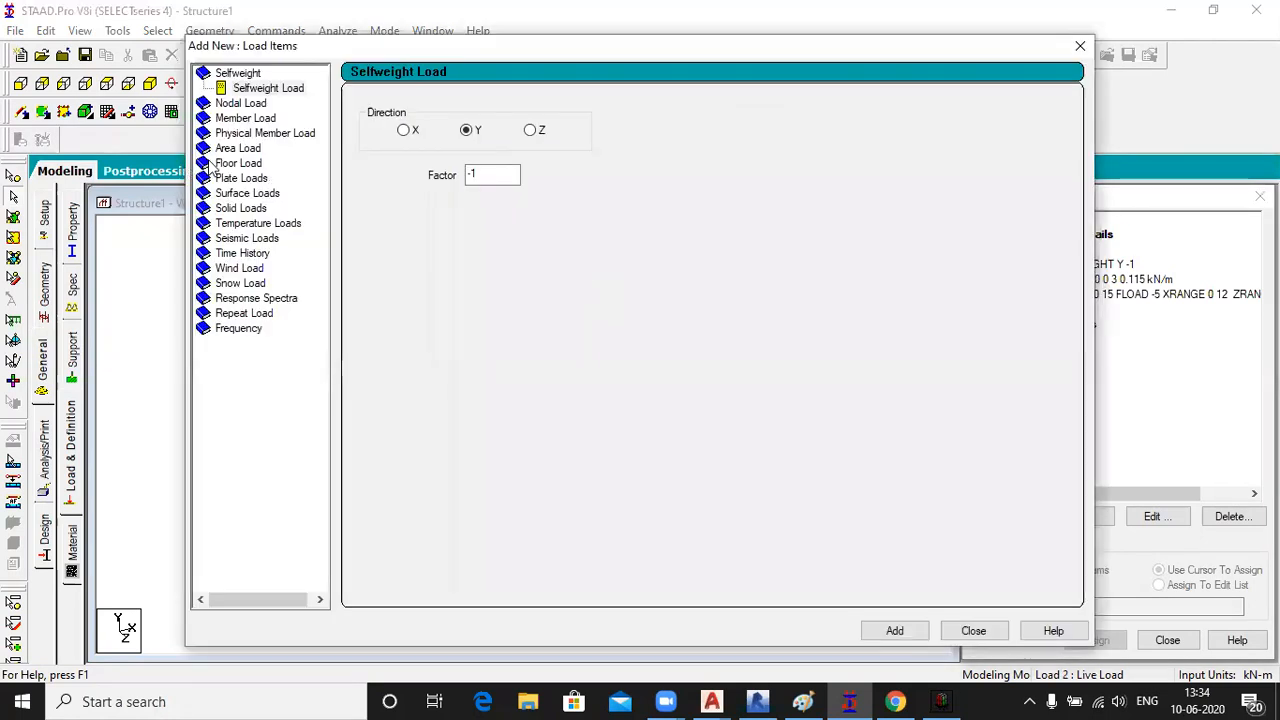
click(230, 164)
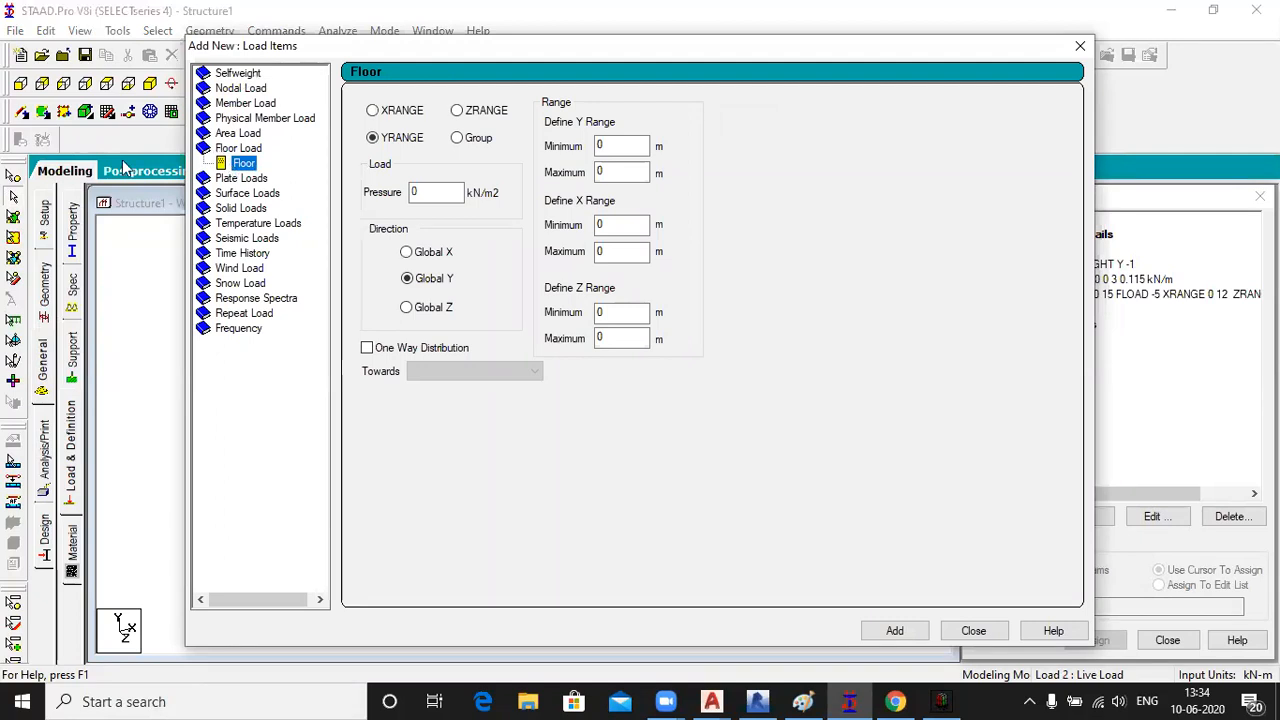
click(409, 193)
double_click(409, 193)
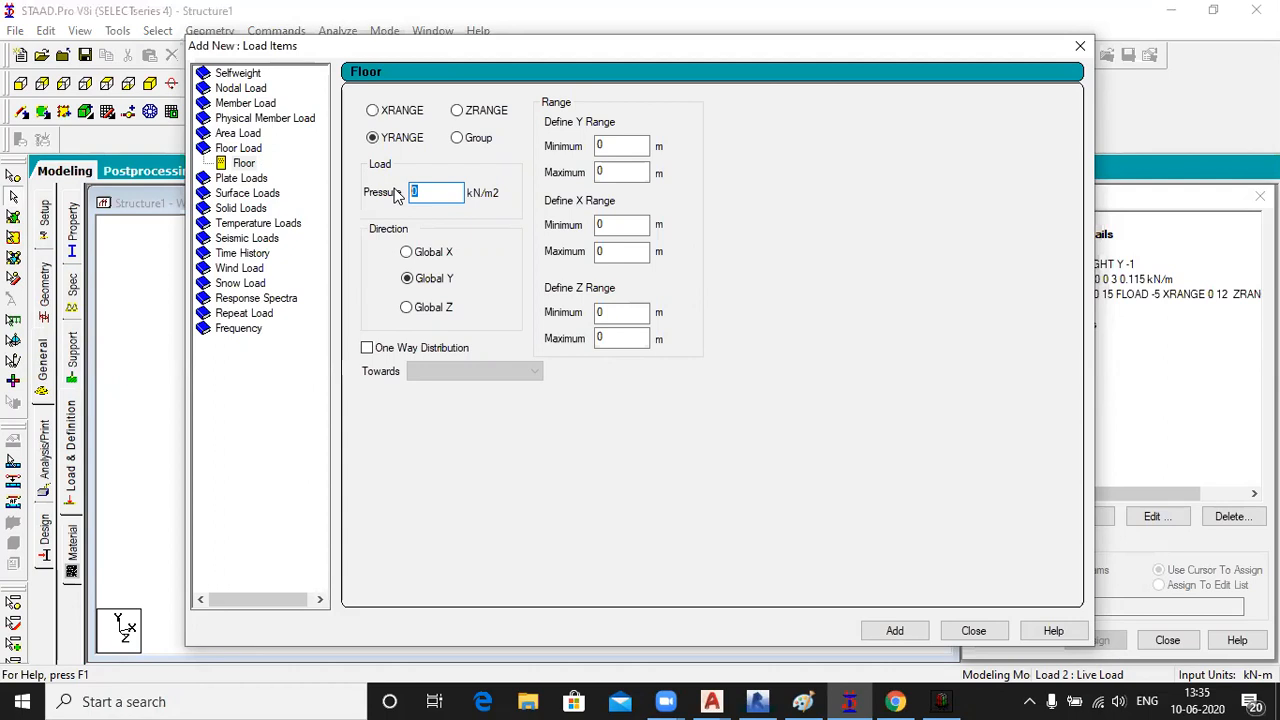
text(4.2)
Step: Set the maximum Y, X and Z ranges to 15, 12 and 12 m, add the floor load to Live Load and display it
double_click(612, 172)
text(15)
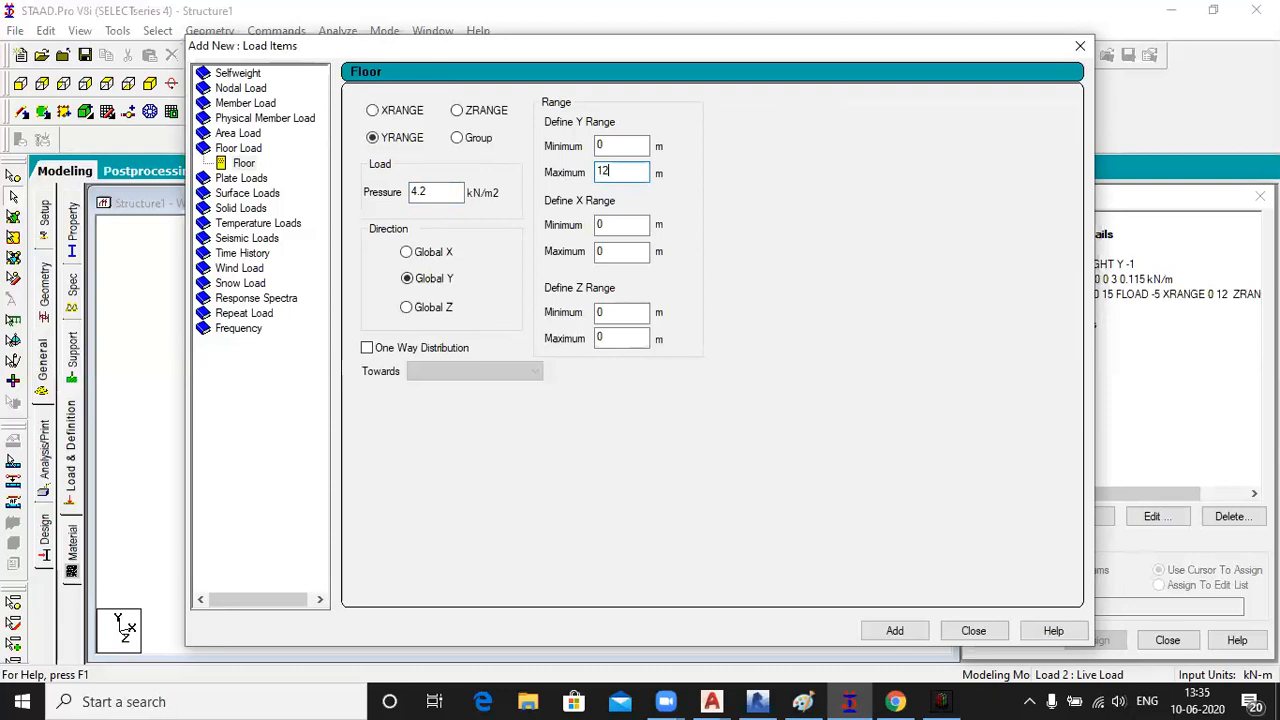
double_click(630, 256)
text(12)
double_click(604, 338)
text(12)
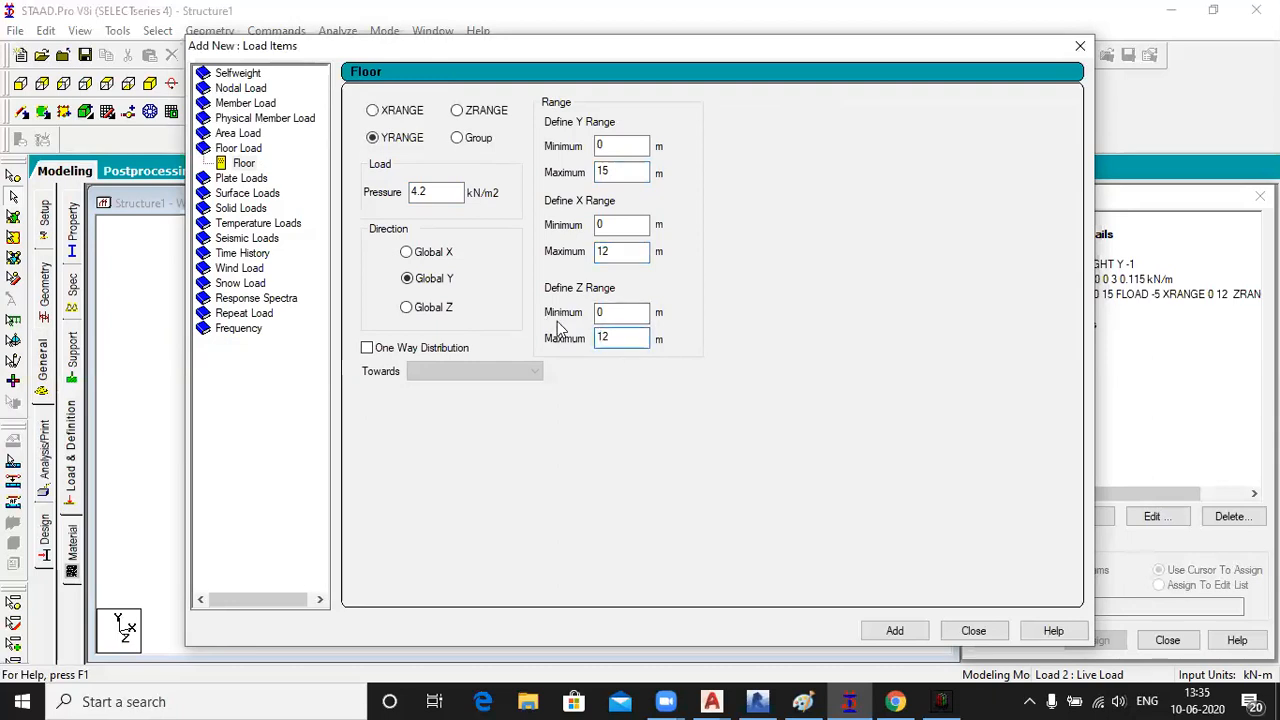
click(895, 632)
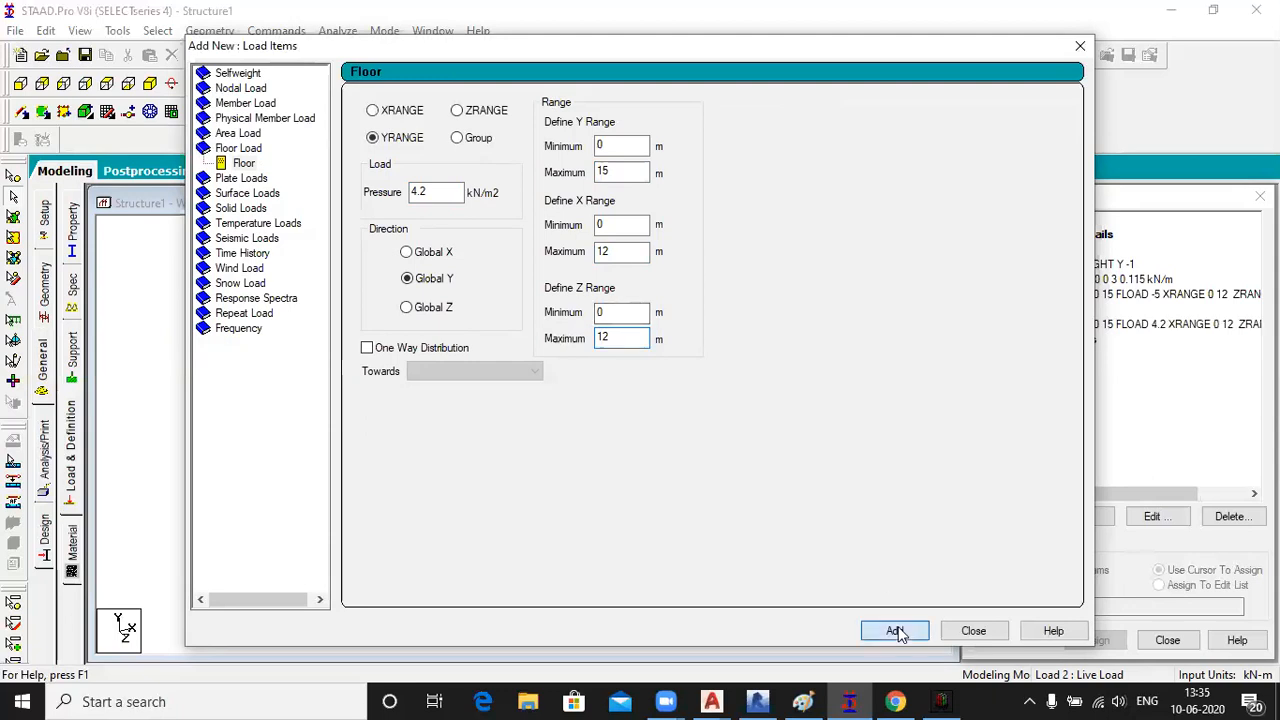
click(995, 637)
click(1135, 325)
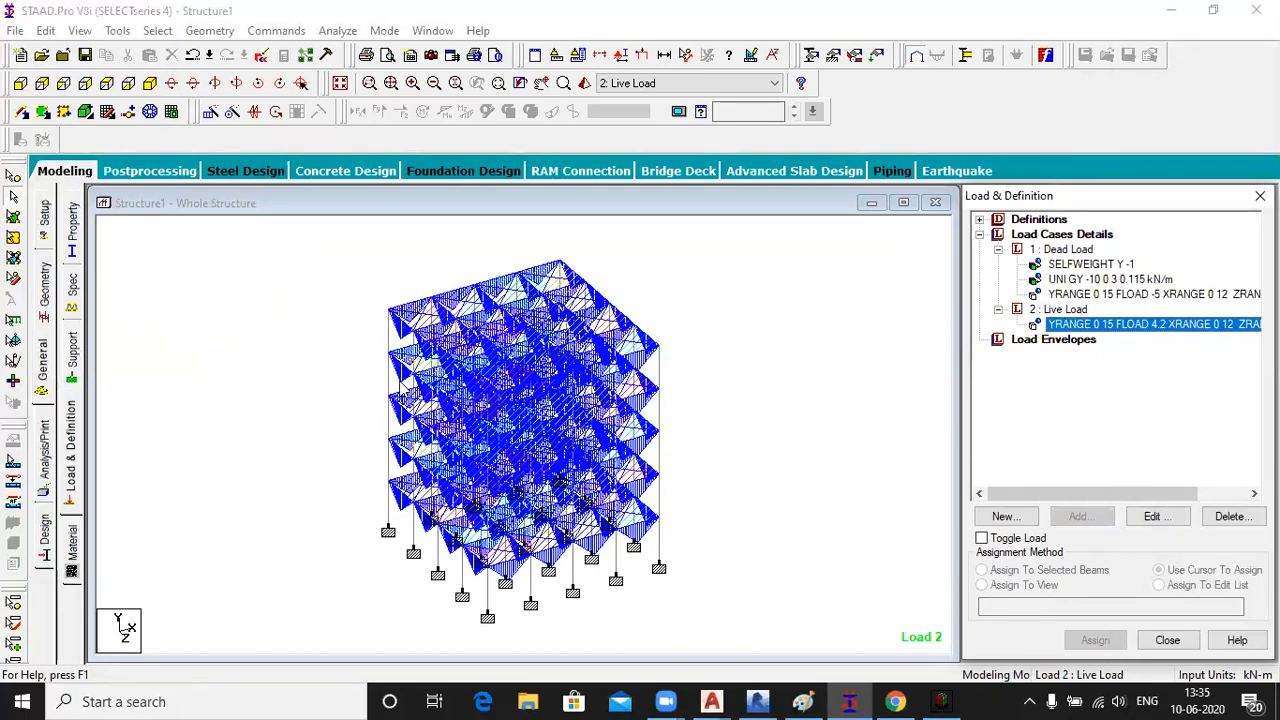
Step: Change the Live Load floor load's pressure to -4.2 kN/m2 and close the load editor
click(1154, 516)
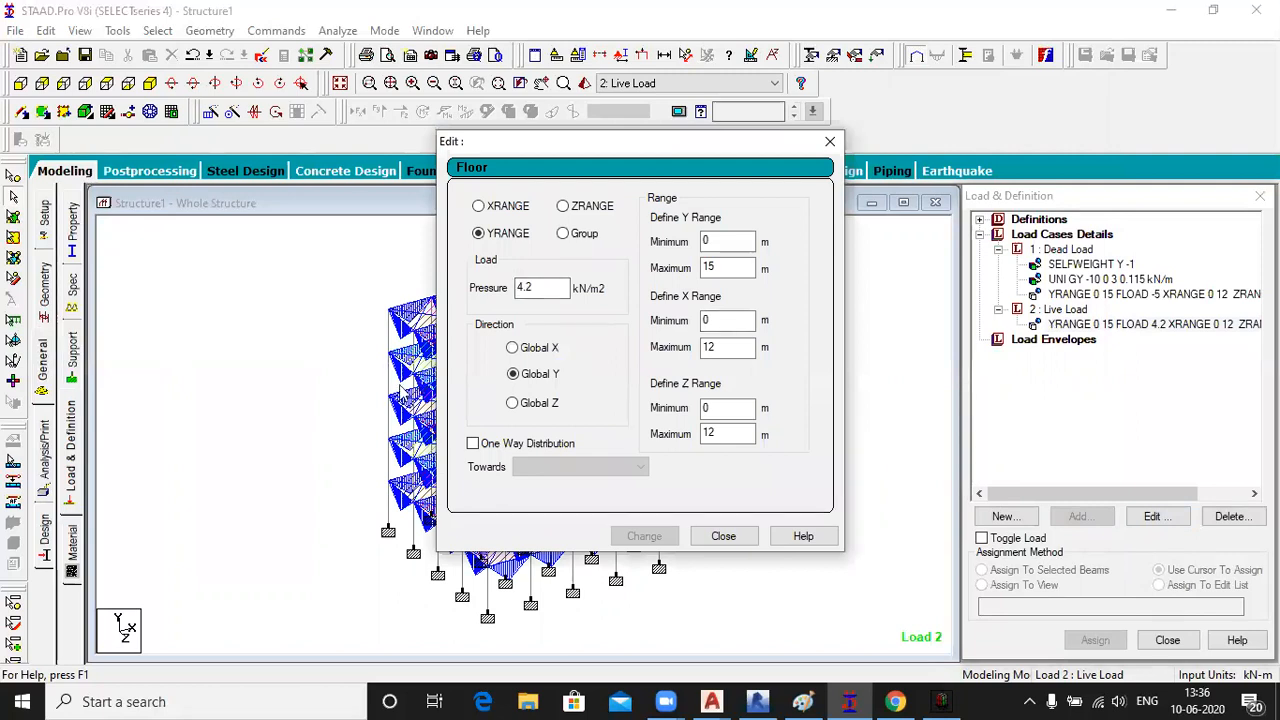
drag(546, 151, 827, 171)
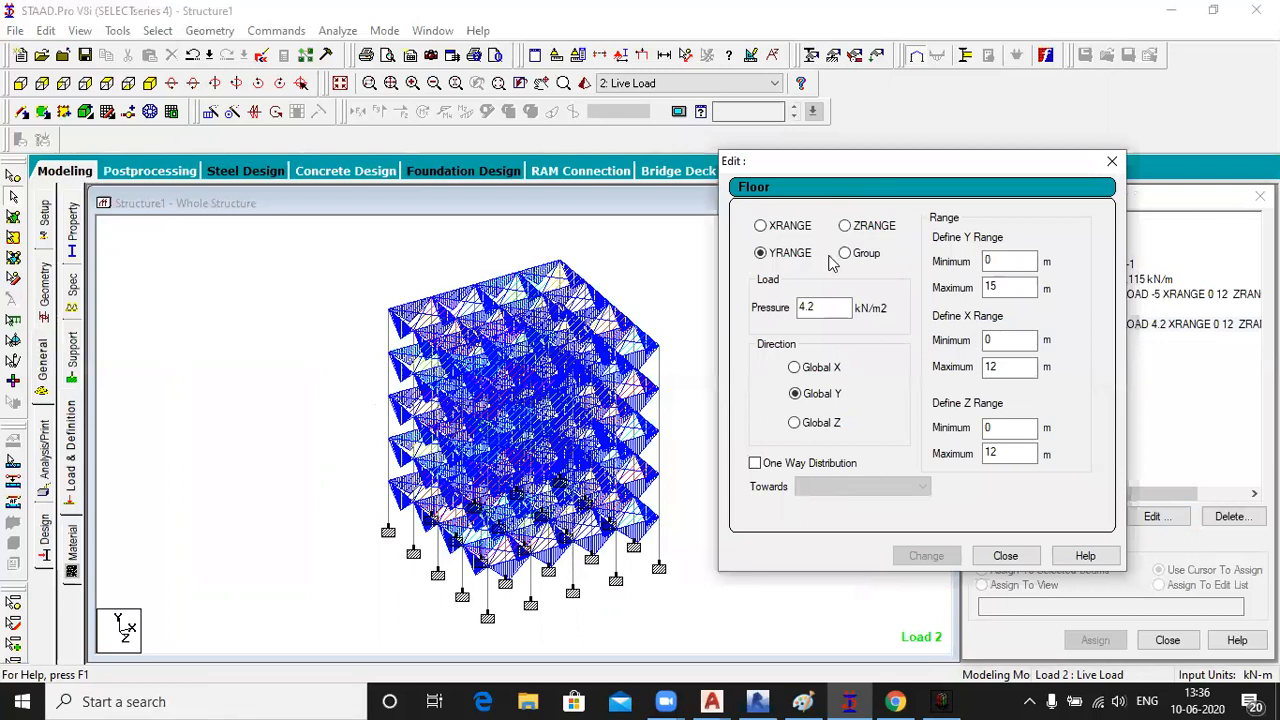
click(801, 305)
text(-)
click(926, 556)
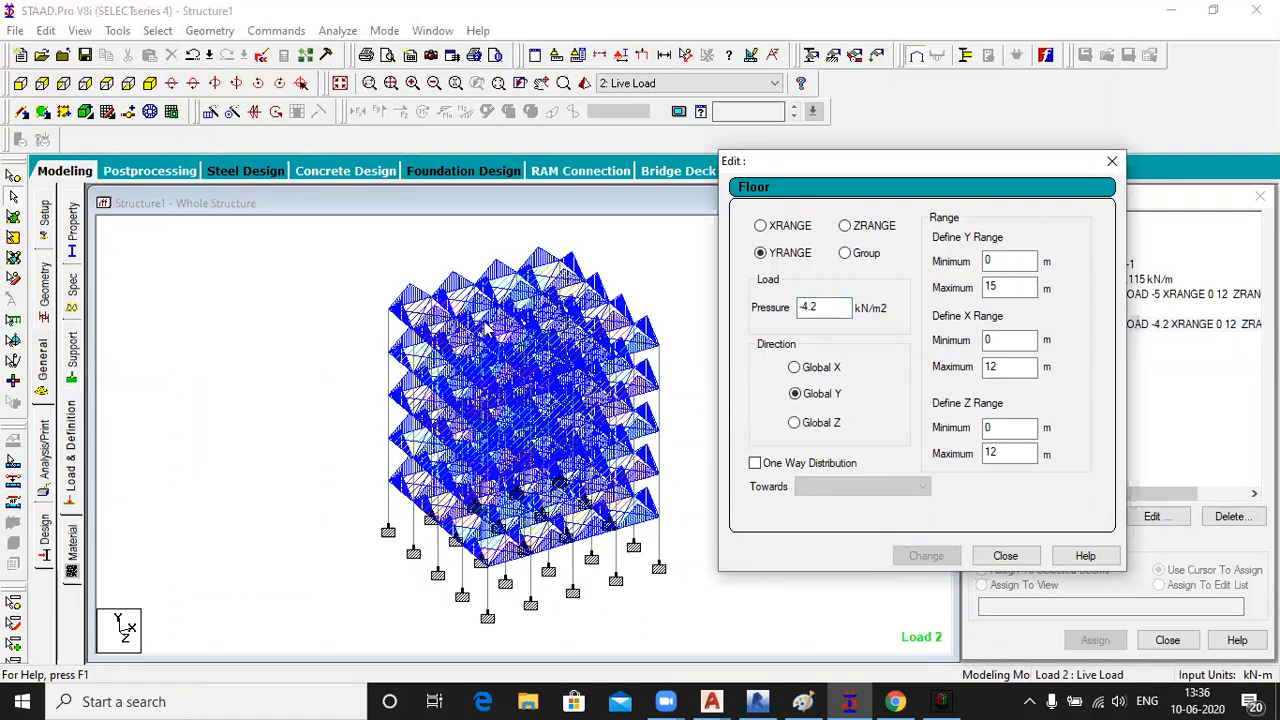
click(1005, 556)
click(735, 350)
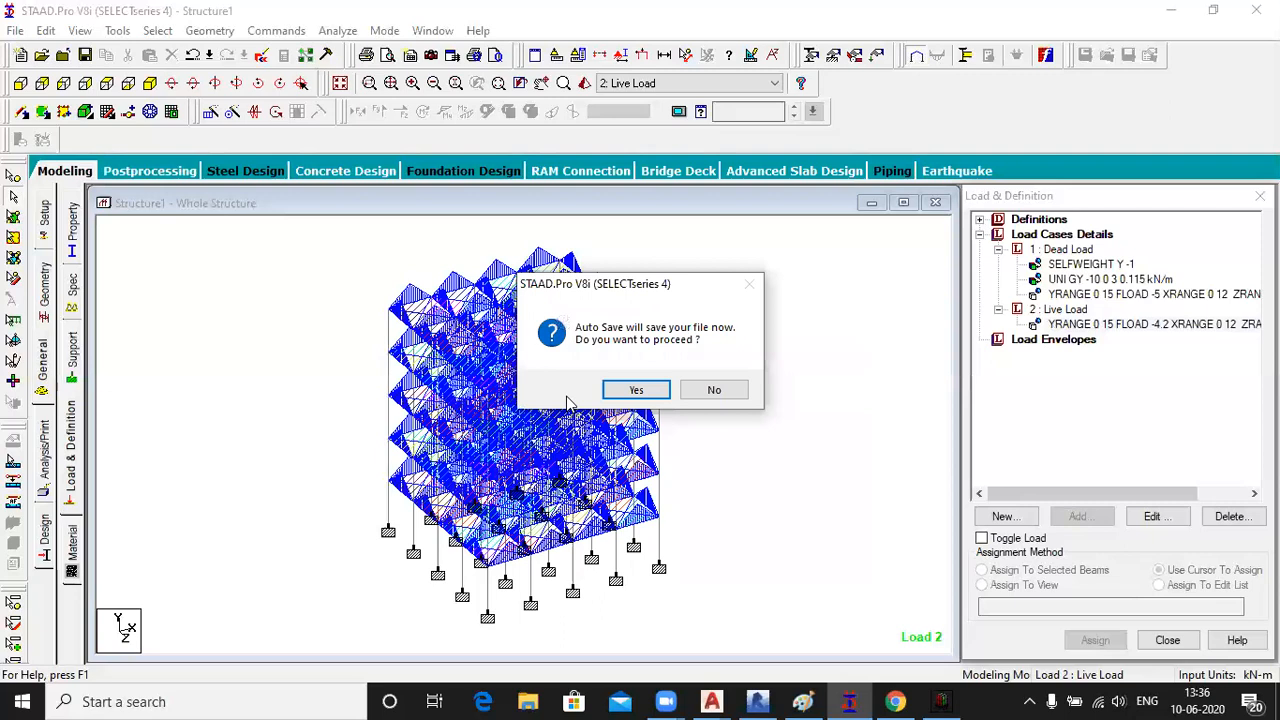
Step: Accept the auto save and save the modified structure under its current file
click(628, 392)
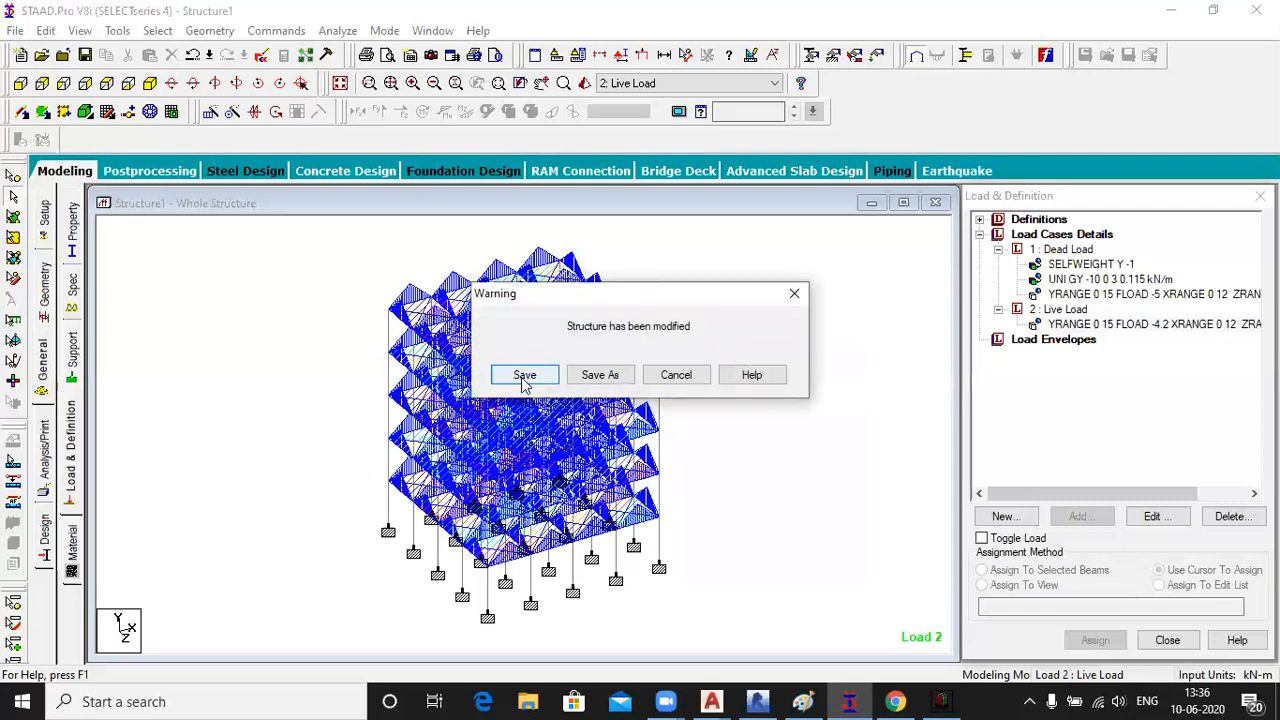
click(524, 382)
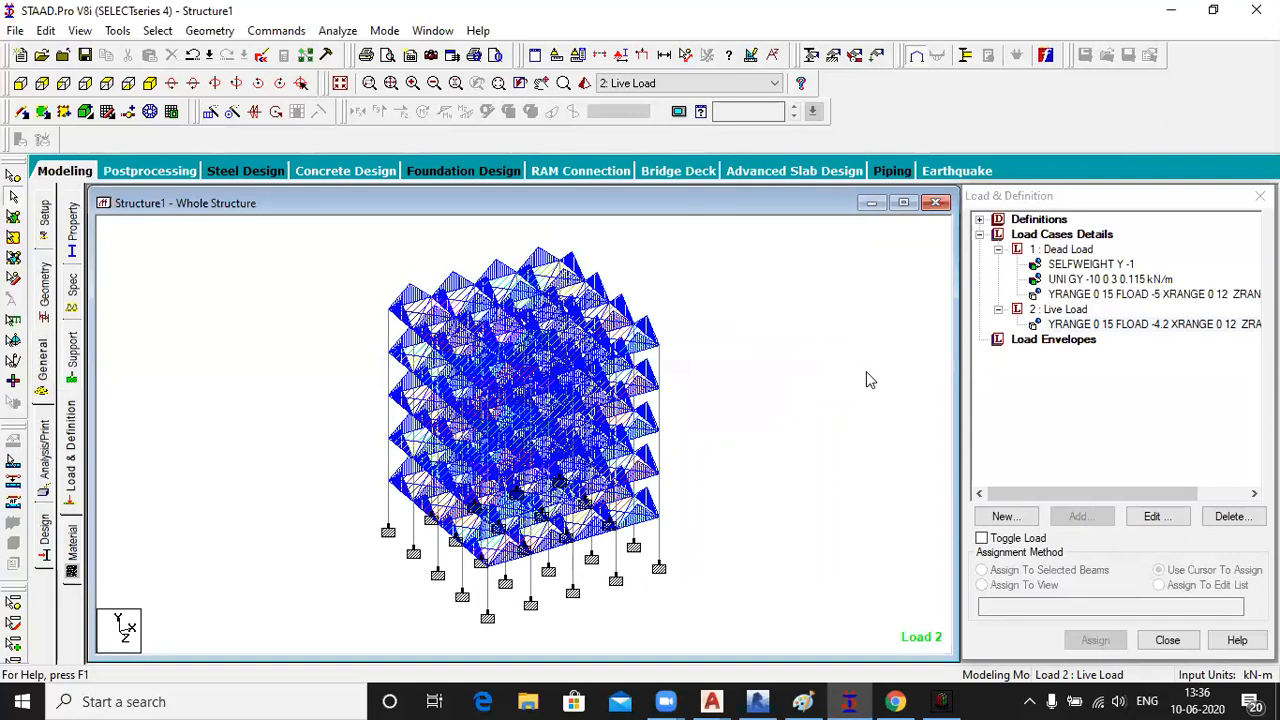
Step: Review on the frame the Live Load floor load, the Dead Load floor load and the Dead Load uniform member load
click(1155, 326)
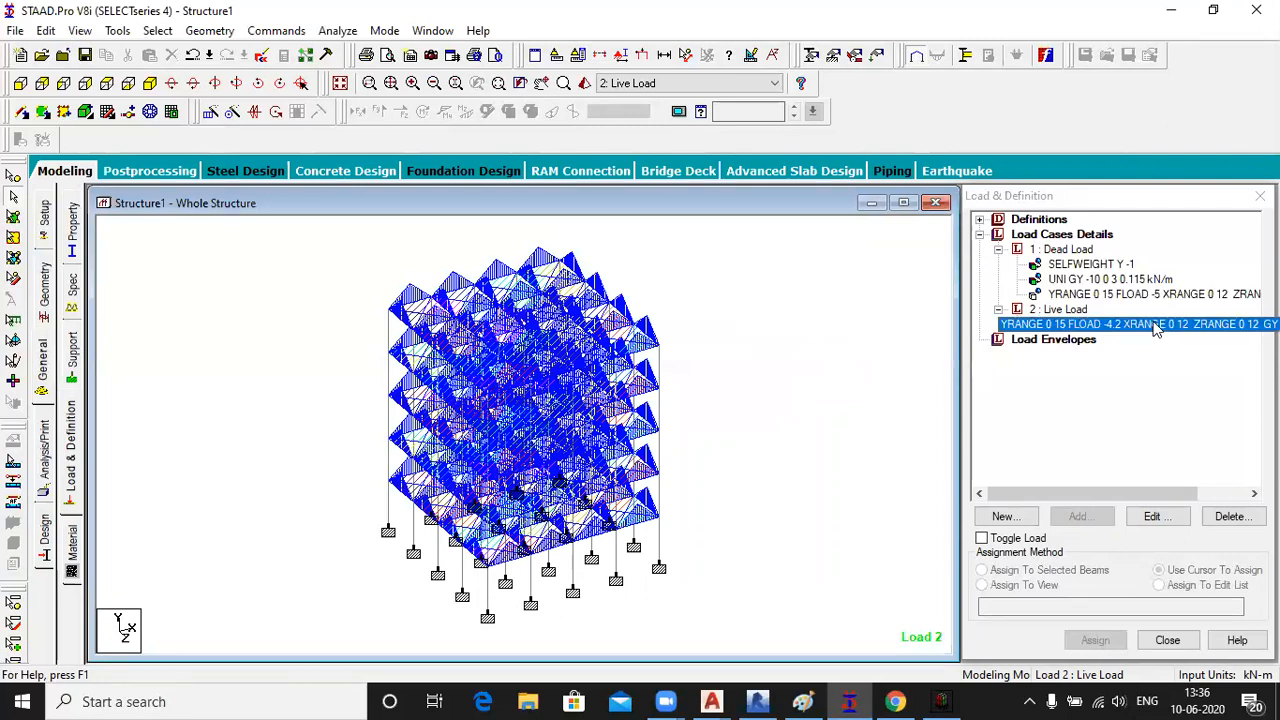
click(1156, 328)
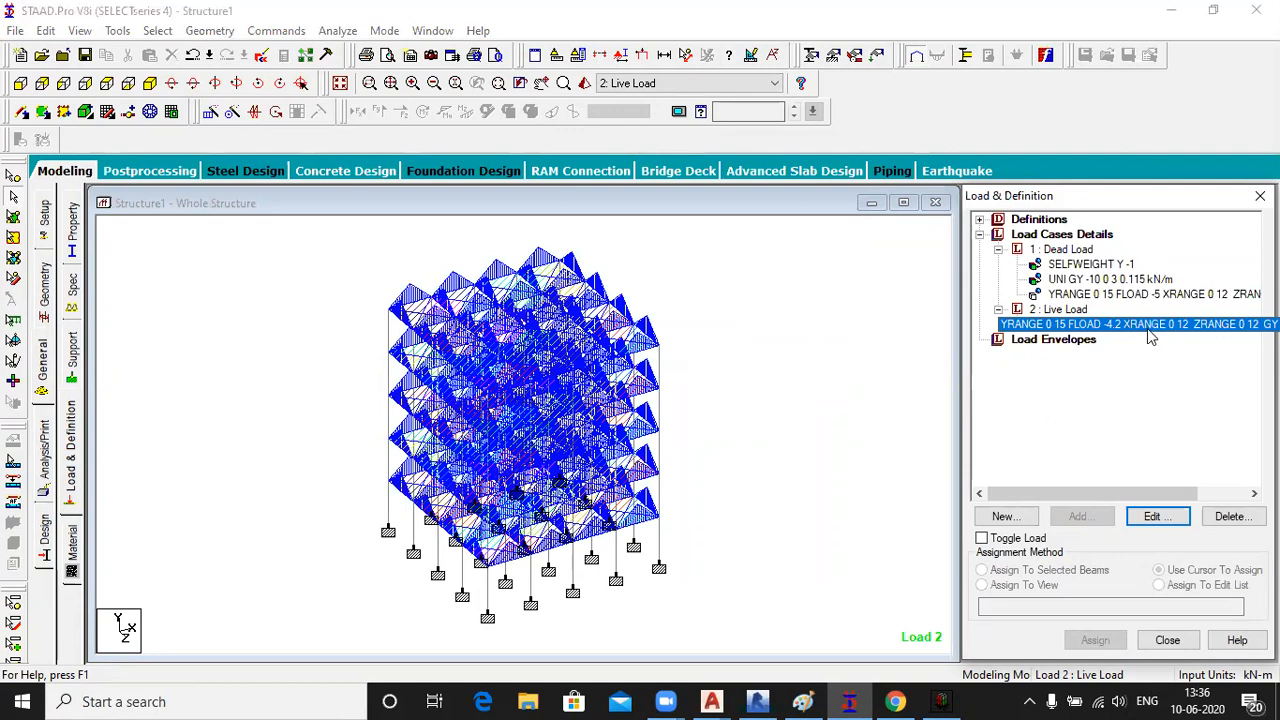
click(1137, 298)
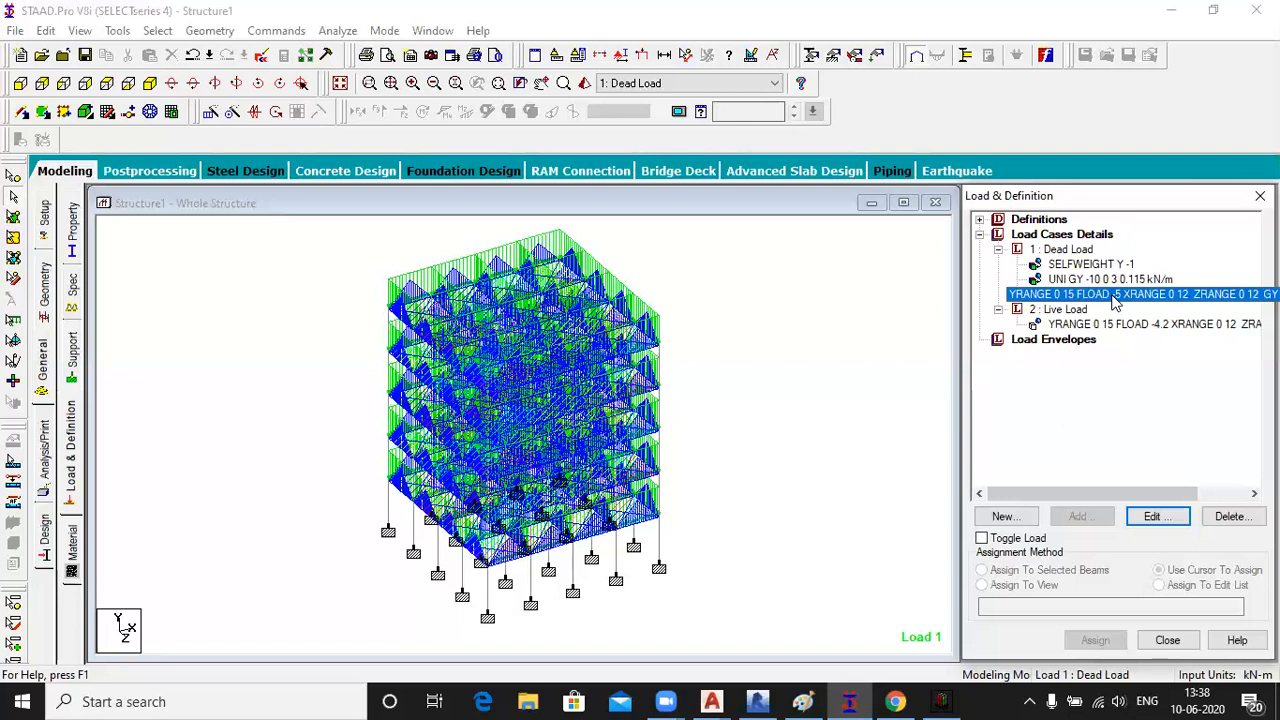
click(1110, 280)
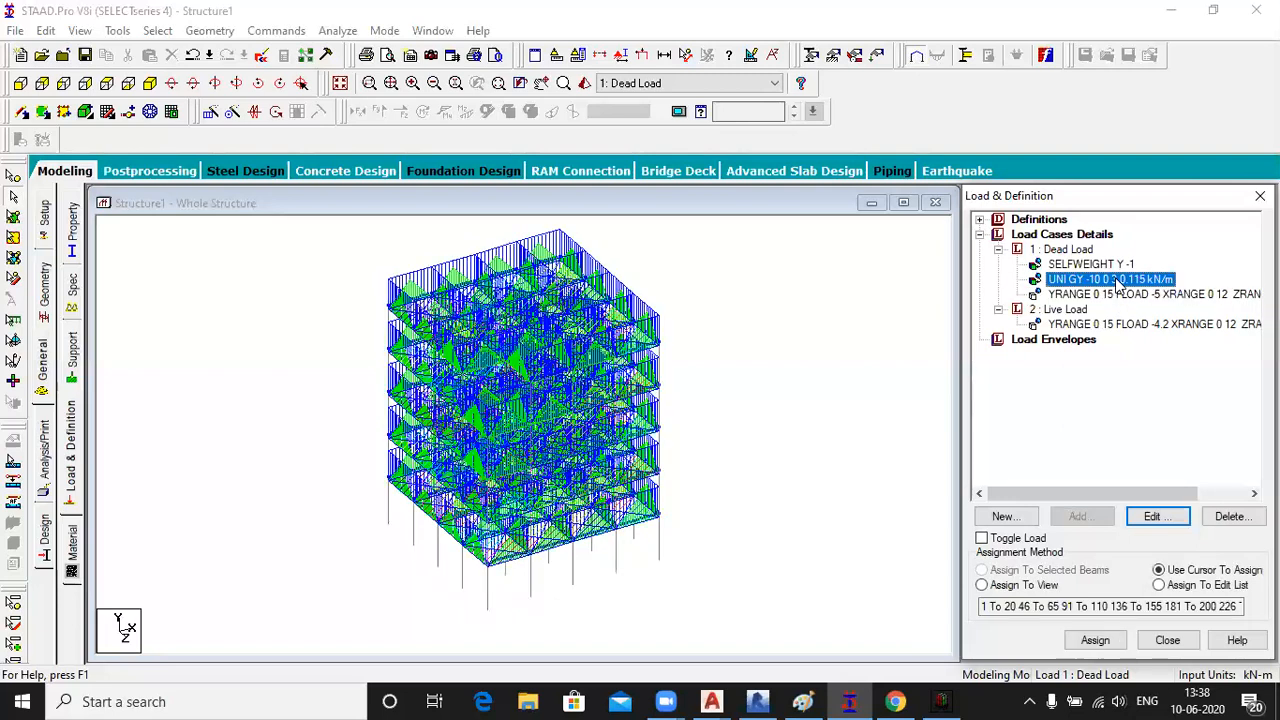